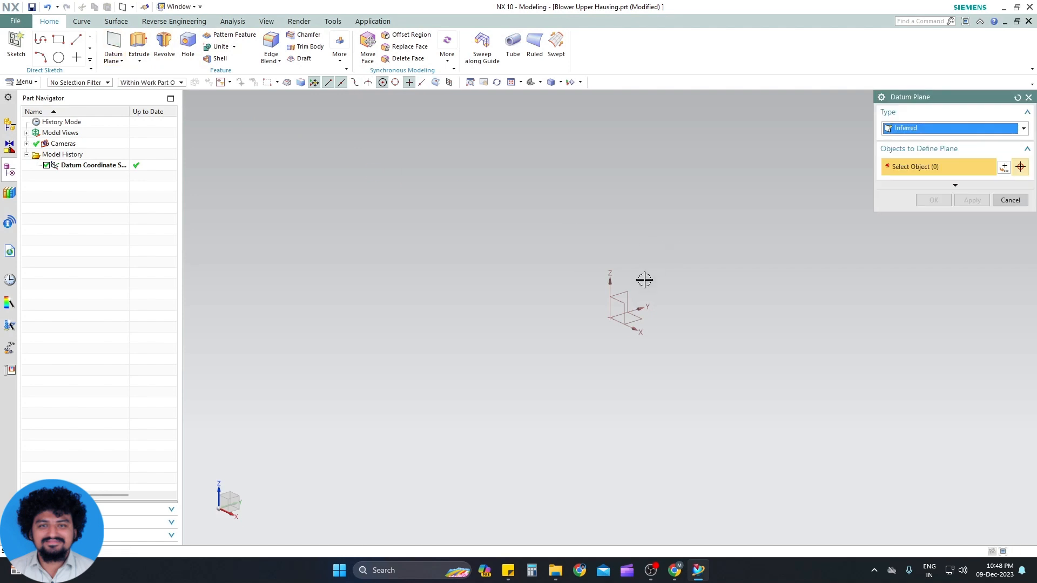
Step: Create a datum plane offset 170 mm from the YZ plane in the reversed direction
left_click(625, 294)
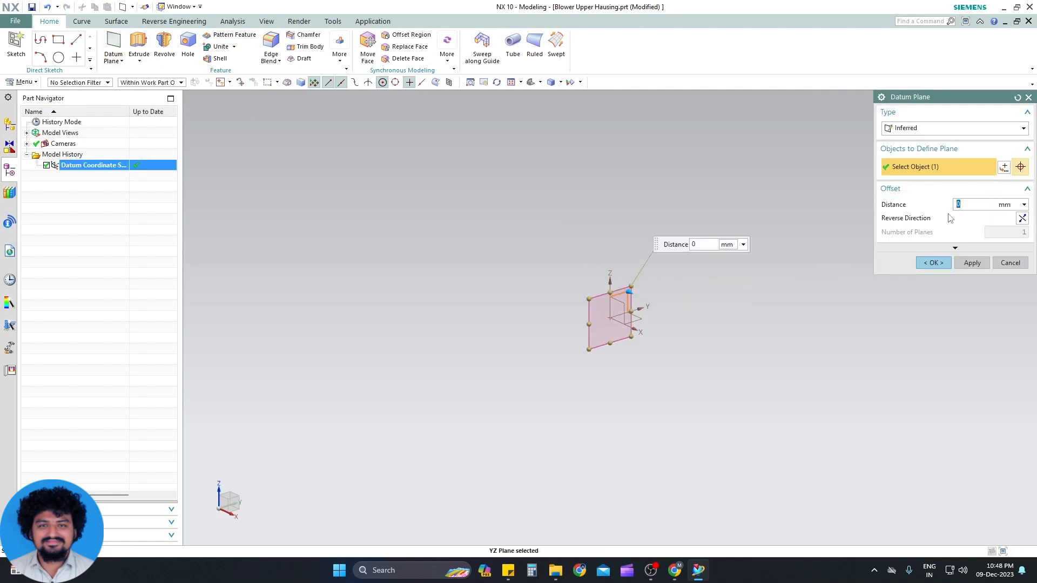
left_click(1023, 219)
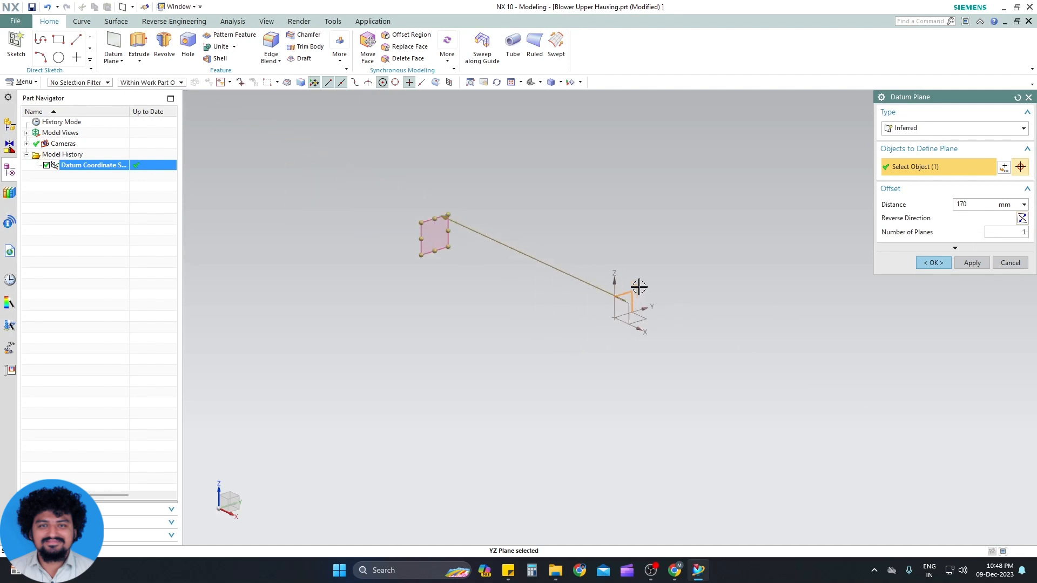
left_click(540, 83)
scroll(614, 222, "up", 5)
scroll(595, 238, "down", 8)
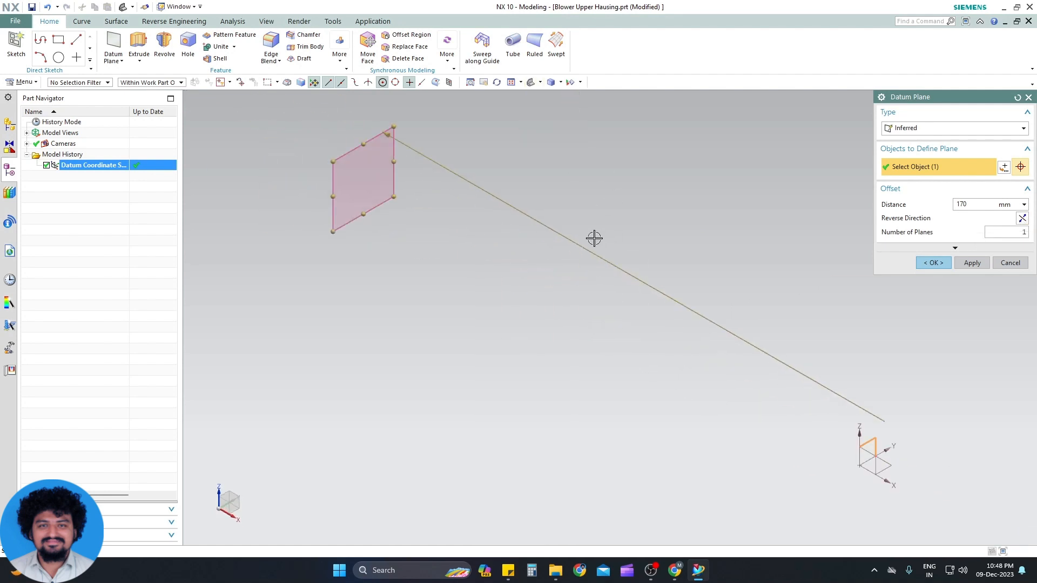
scroll(675, 263, "up", 2)
left_click(972, 264)
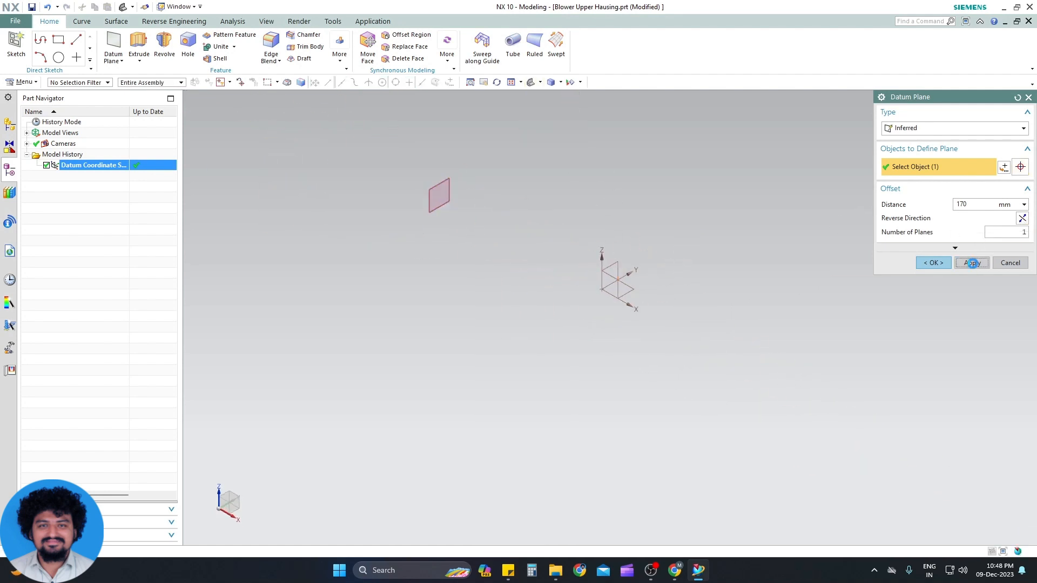
Step: Create a second datum plane offset 115 mm outward from the first datum plane
left_click(439, 195)
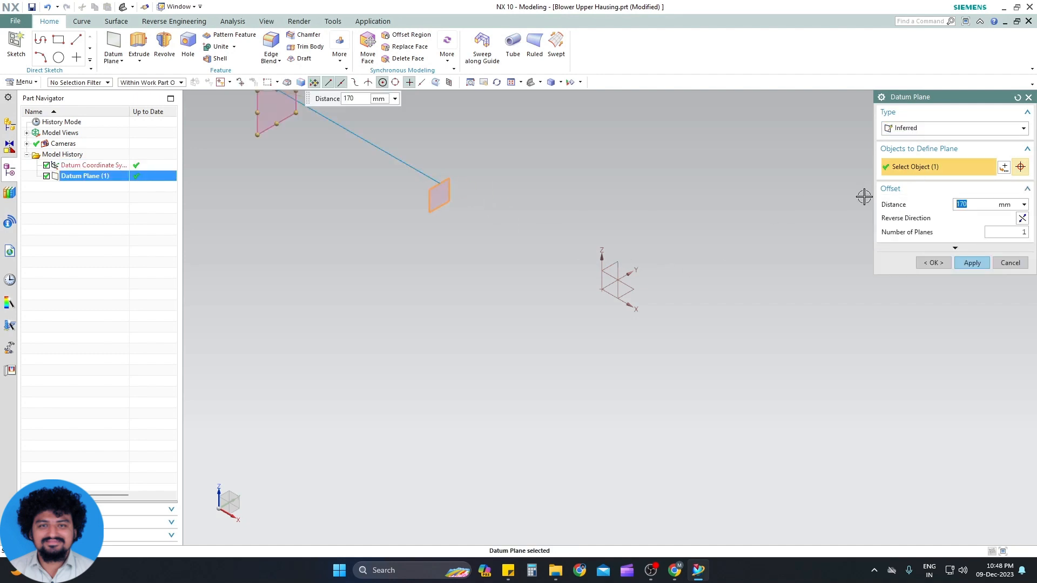
left_click(993, 234)
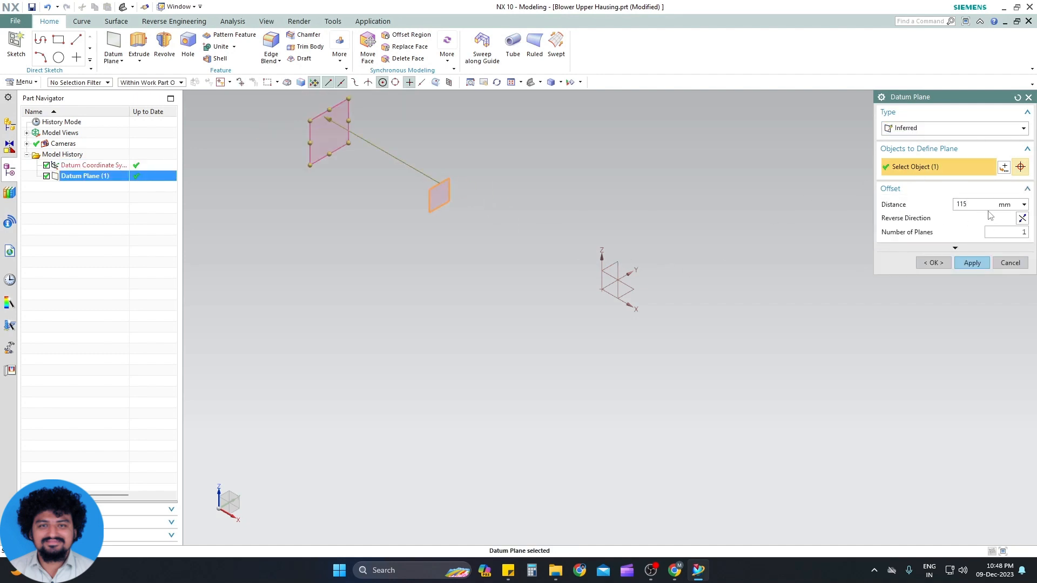
left_click(972, 263)
mouse_move(931, 259)
middle_mouse_down()
mouse_move(602, 296)
mouse_move(537, 261)
mouse_move(596, 252)
mouse_move(586, 265)
mouse_move(626, 253)
mouse_move(614, 269)
mouse_move(630, 278)
mouse_move(615, 278)
mouse_move(486, 227)
middle_mouse_up()
key("Escape")
Step: Create a sketch on the outer datum plane with a horizontal reference and the plane normal reversed
left_click(16, 46)
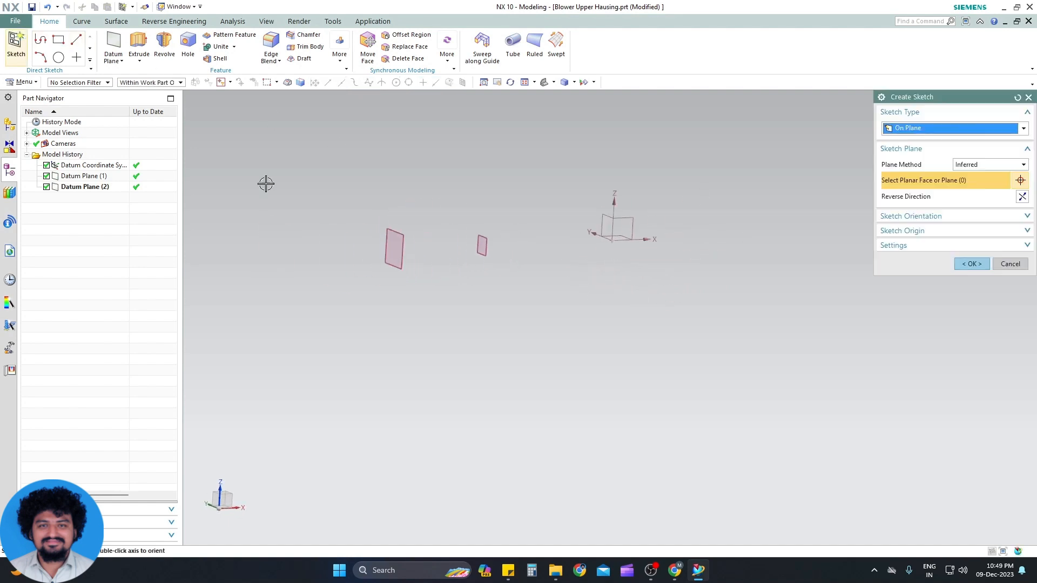
left_click(403, 238)
mouse_move(495, 275)
middle_mouse_down()
mouse_move(530, 274)
mouse_move(544, 250)
mouse_move(544, 281)
mouse_move(556, 264)
middle_mouse_up()
left_click(1022, 197)
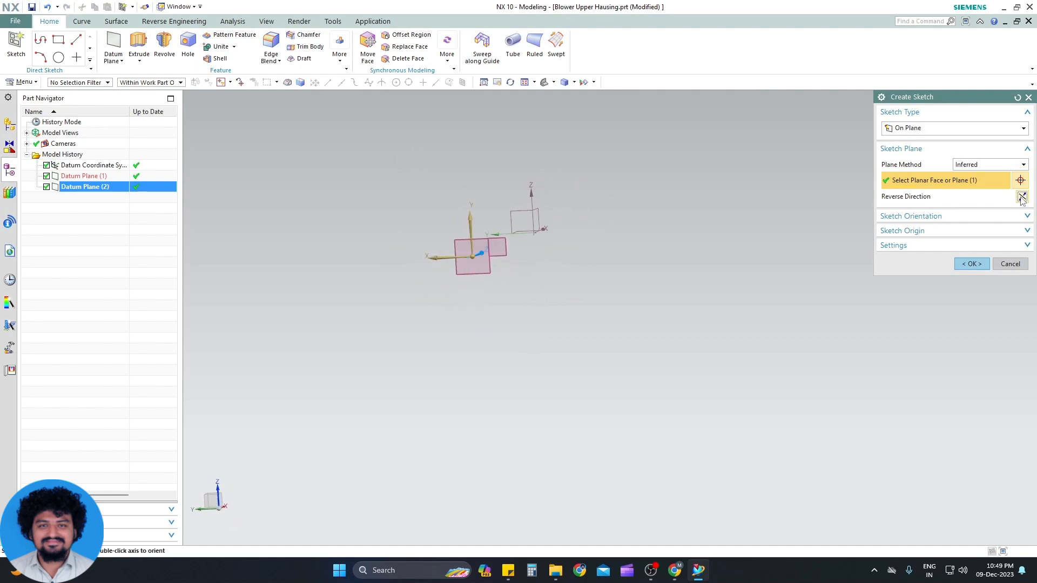
left_click(996, 217)
left_click(989, 232)
left_click(974, 257)
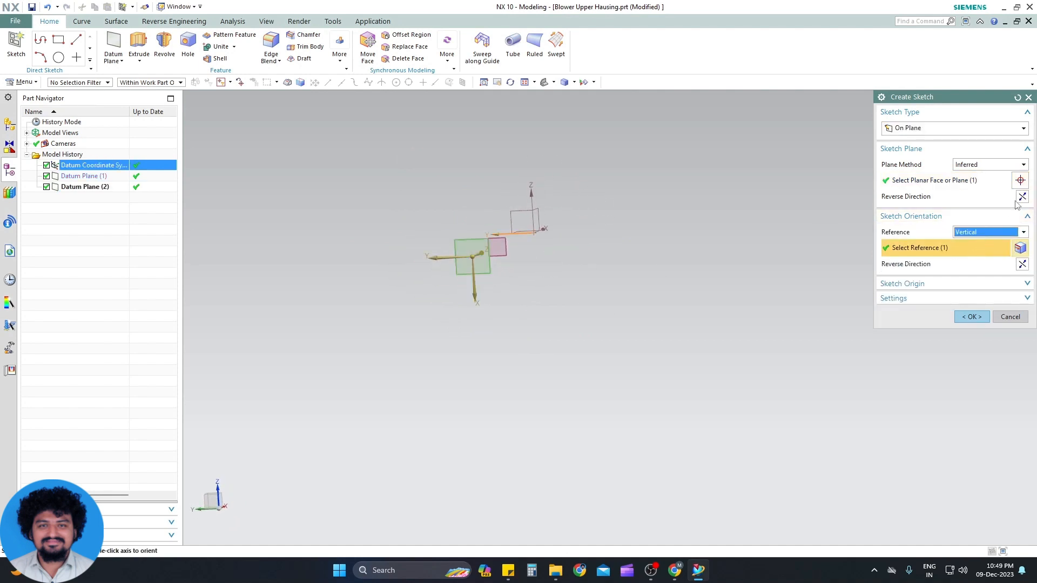
left_click(970, 243)
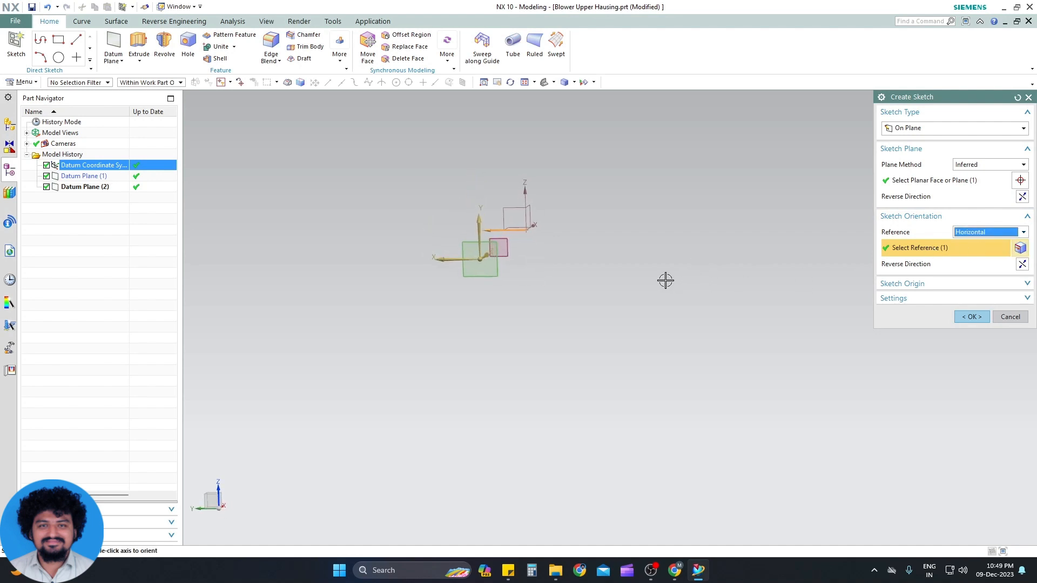
middle_click_drag(542, 266, 538, 265)
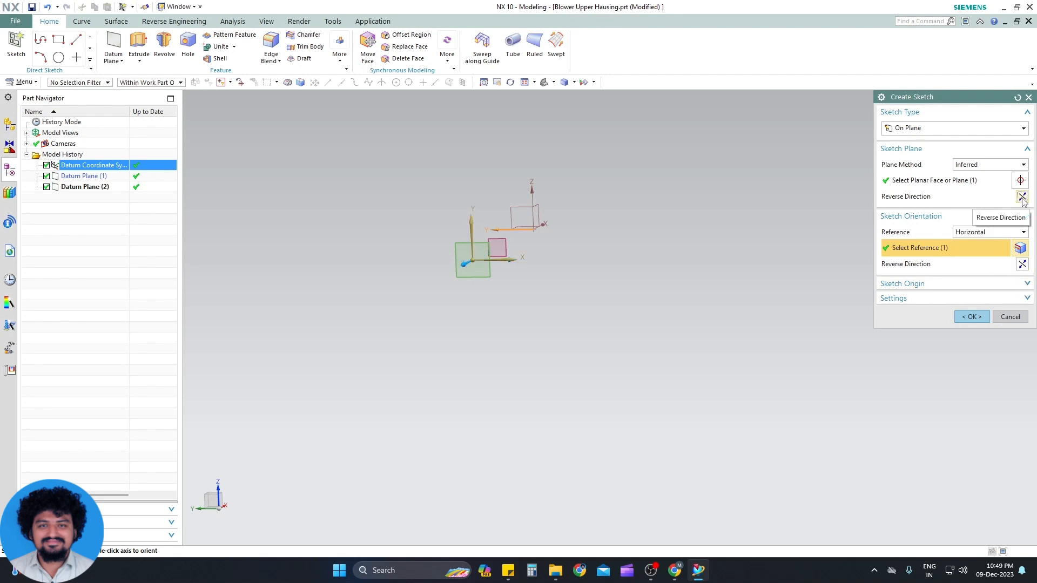
left_click(972, 317)
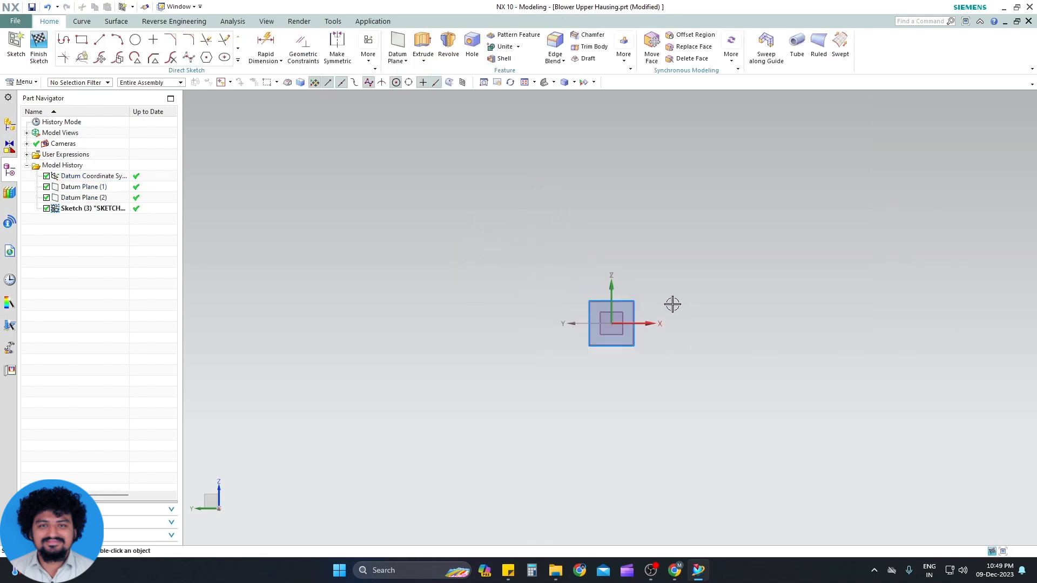
Step: Sketch a rectangle about 75 mm wide and 60 mm high above the sketch origin
key("r")
left_click(585, 205)
left_click(666, 269)
key("Escape")
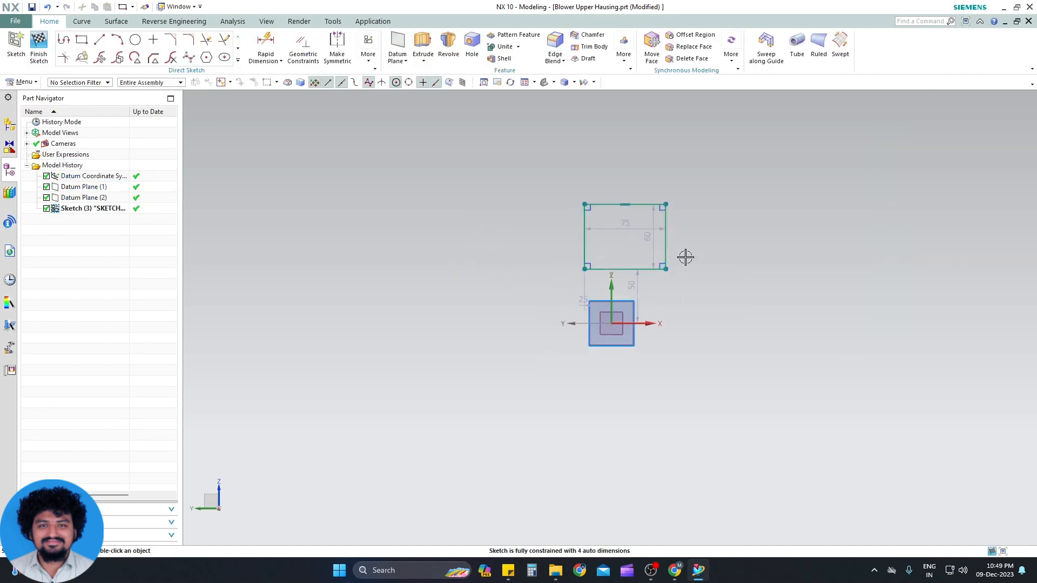
key("c")
key("Escape")
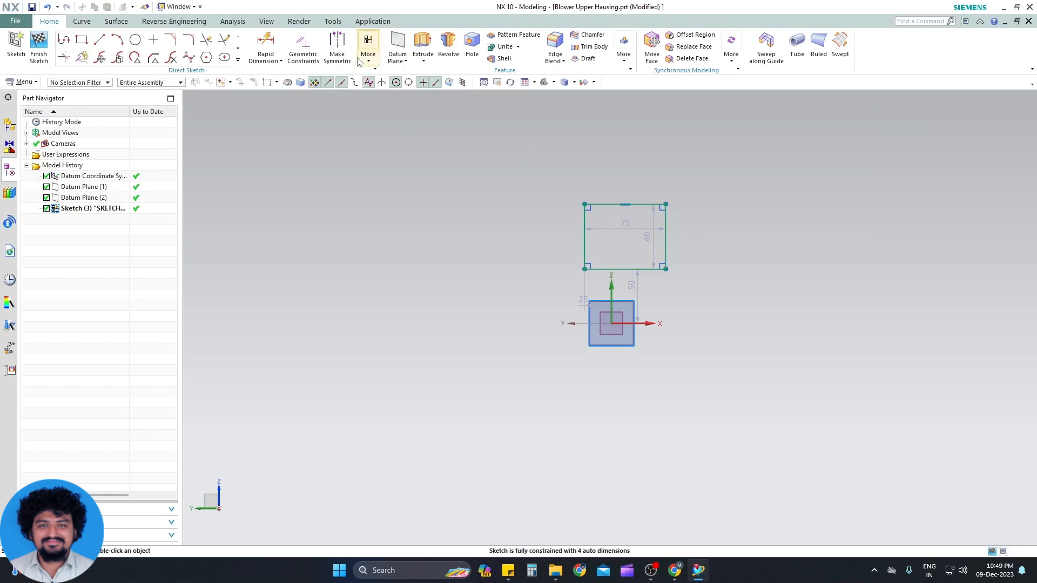
Step: Make the rectangle's two vertical sides symmetric about the vertical Z axis
left_click(343, 50)
left_click(666, 198)
left_click(585, 221)
left_click(612, 286)
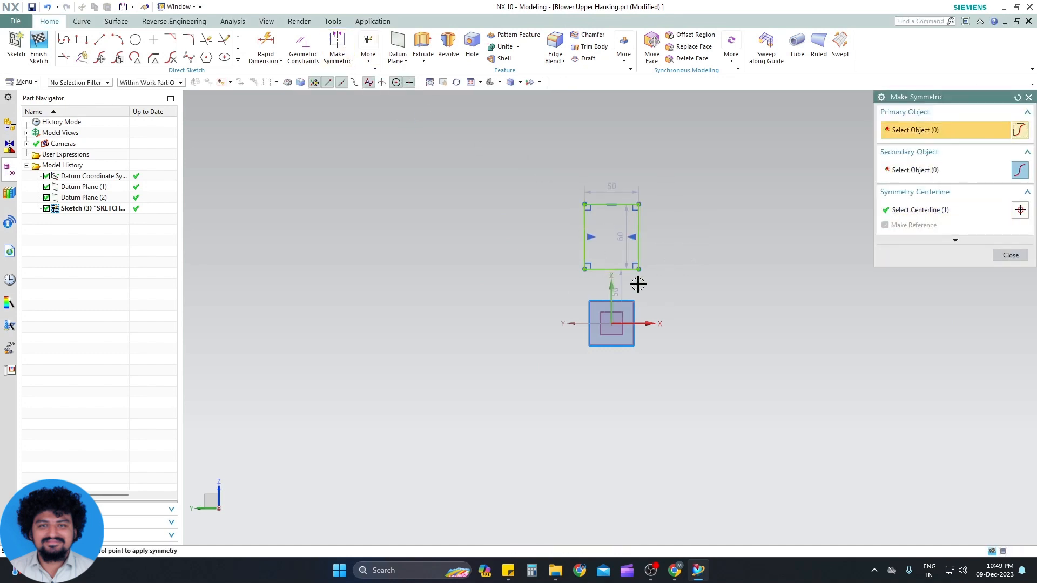
key("Escape")
Step: Dimension the rectangle's top edge at 200 mm above the horizontal axis
key("d")
left_click(631, 244)
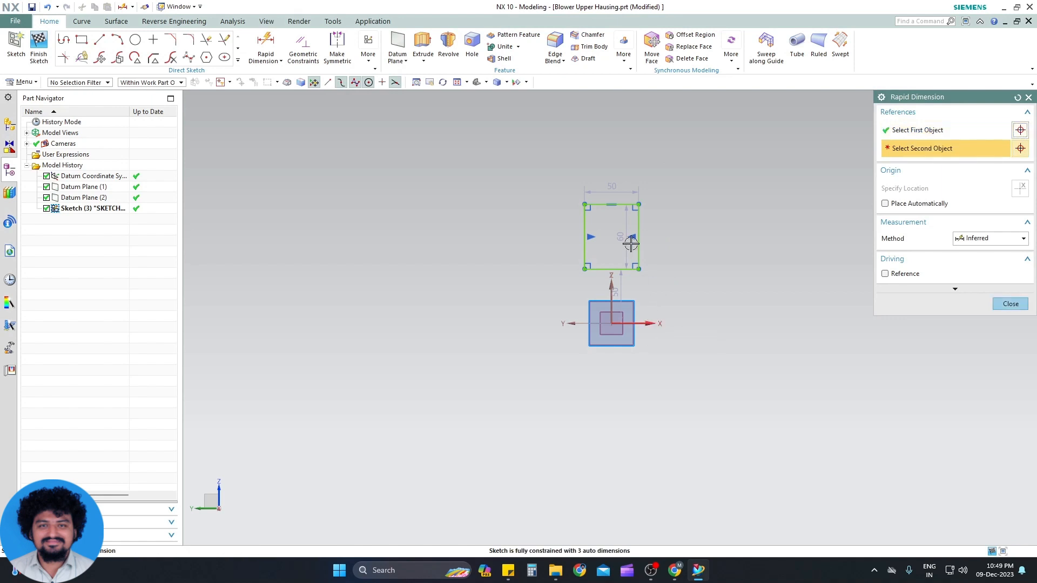
left_click(638, 204)
left_click(739, 259)
type("200")
key("Return")
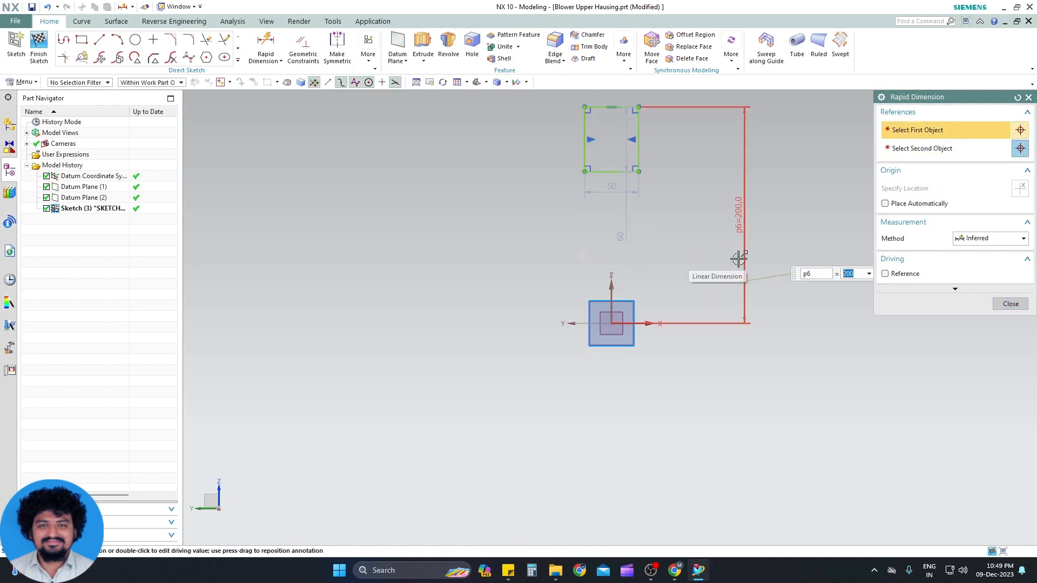
scroll(659, 249, "up", 3)
scroll(659, 249, "down", 2)
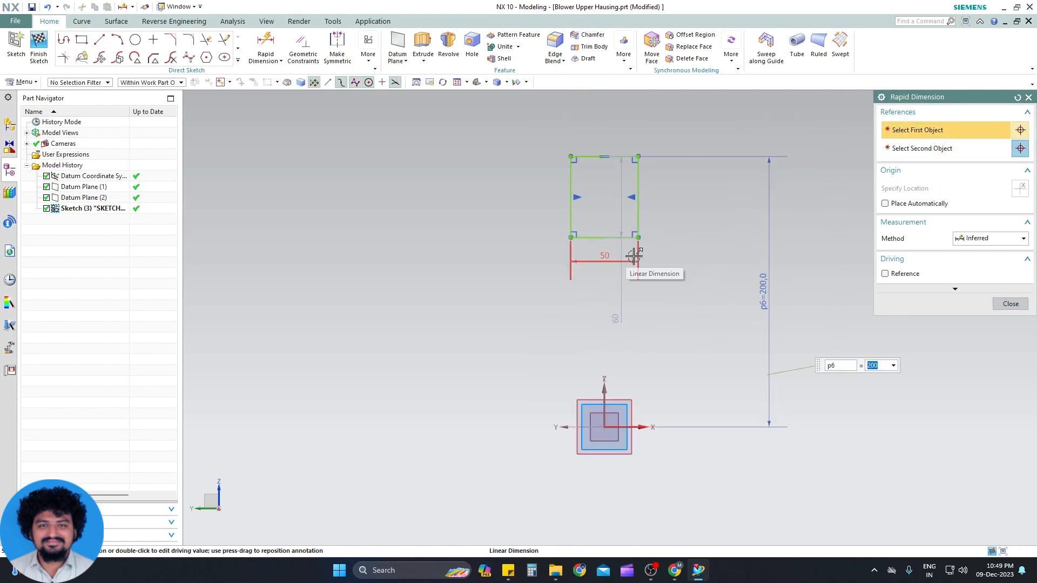
Step: Set the rectangle's width to 150 mm and height to 110 mm, and finish the sketch
left_click(609, 260)
type("150")
key("Return")
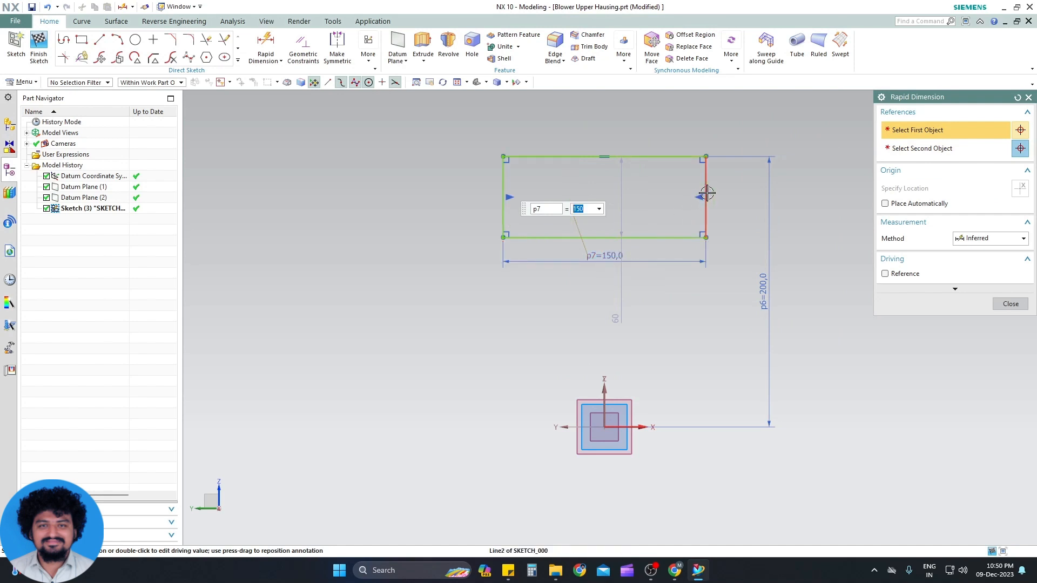
middle_click(788, 196)
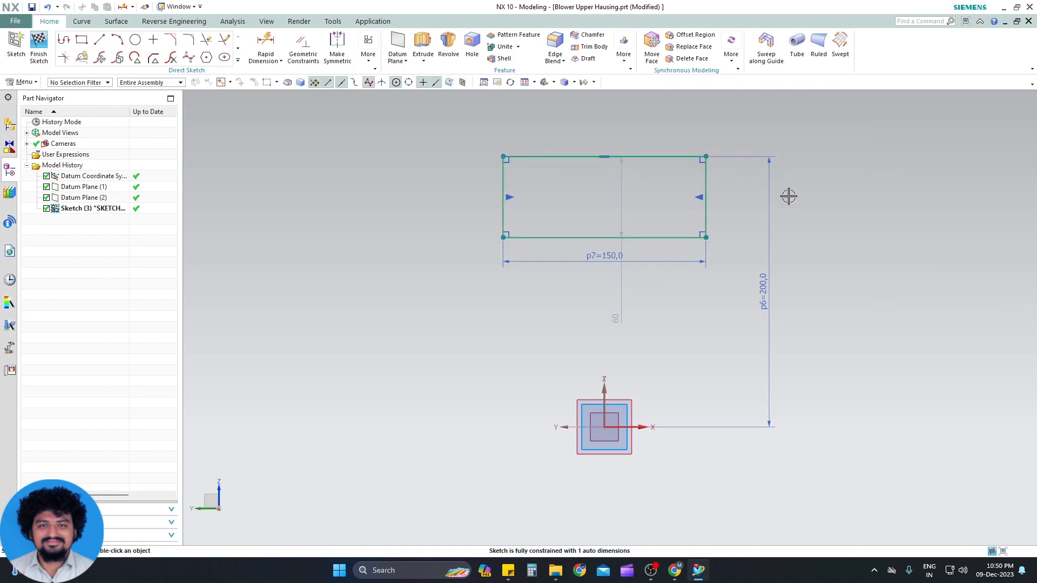
double_click(617, 310)
type("110")
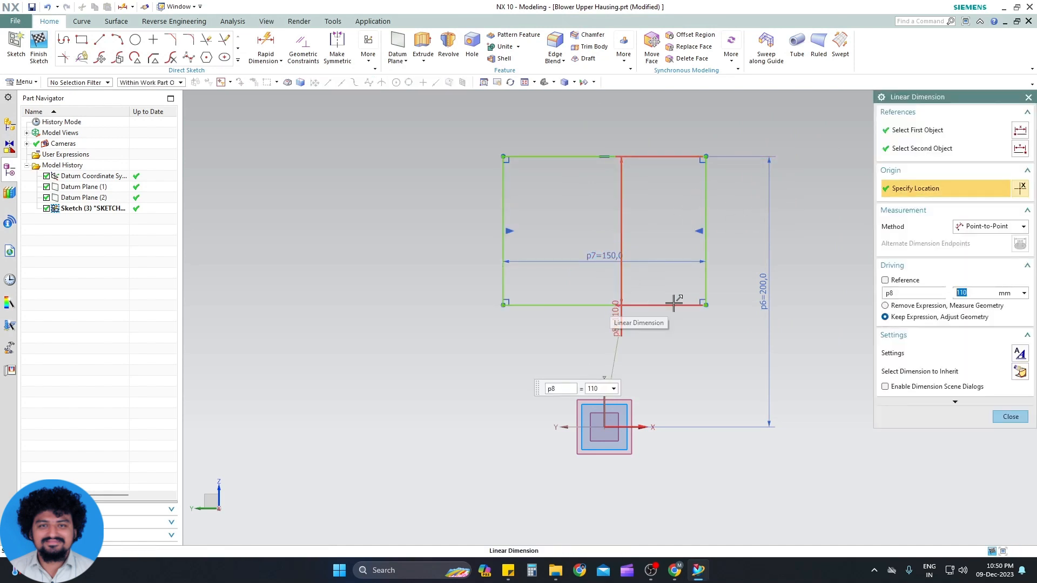
middle_click(674, 303)
scroll(621, 314, "down", 1)
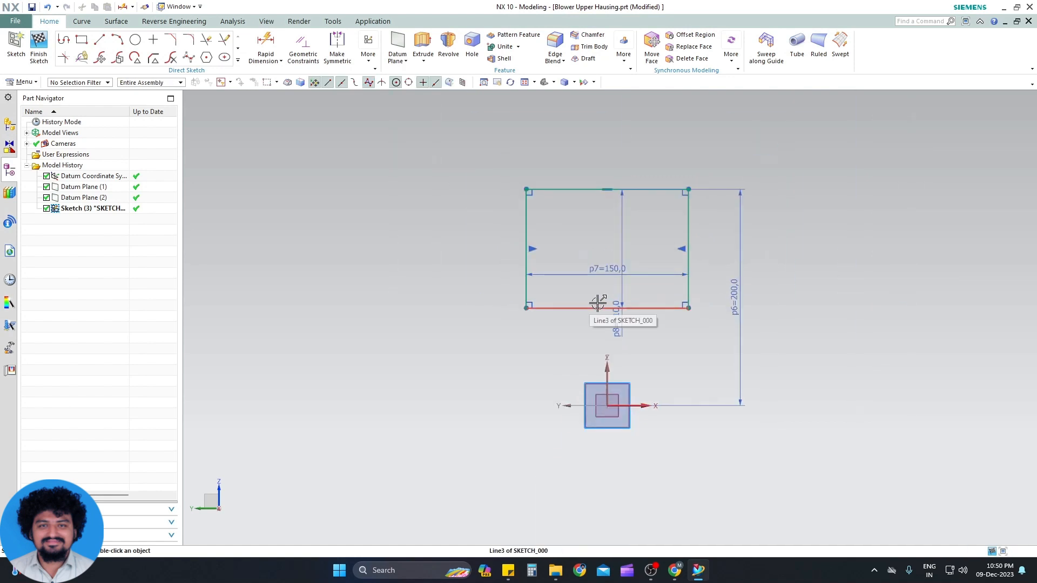
key("ctrl+q")
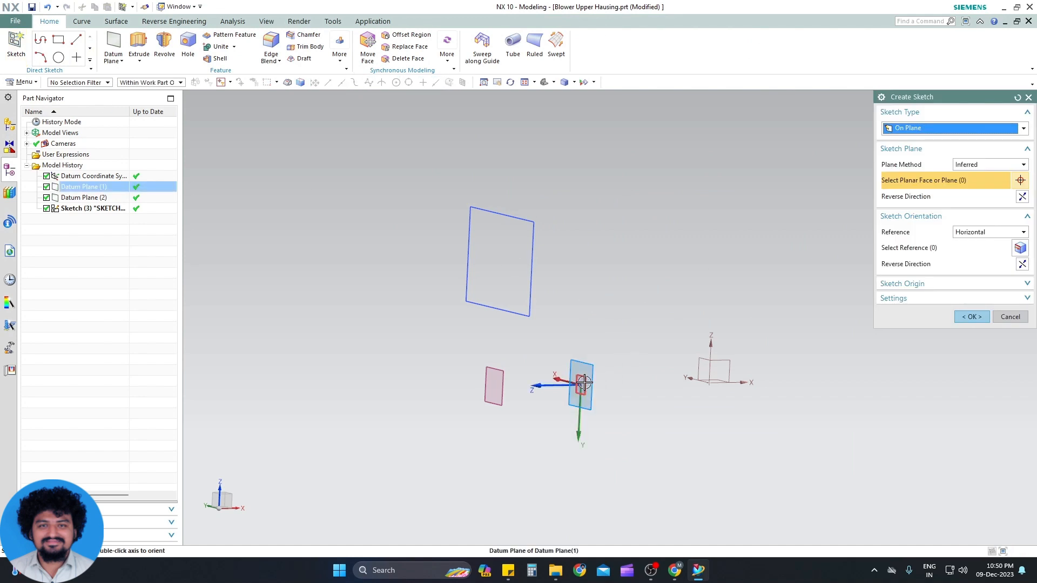
Step: Create a sketch on the first datum plane, the one nearer the origin, with a horizontal reference
left_click(581, 385)
middle_click_drag(639, 373, 686, 373)
left_click(1023, 266)
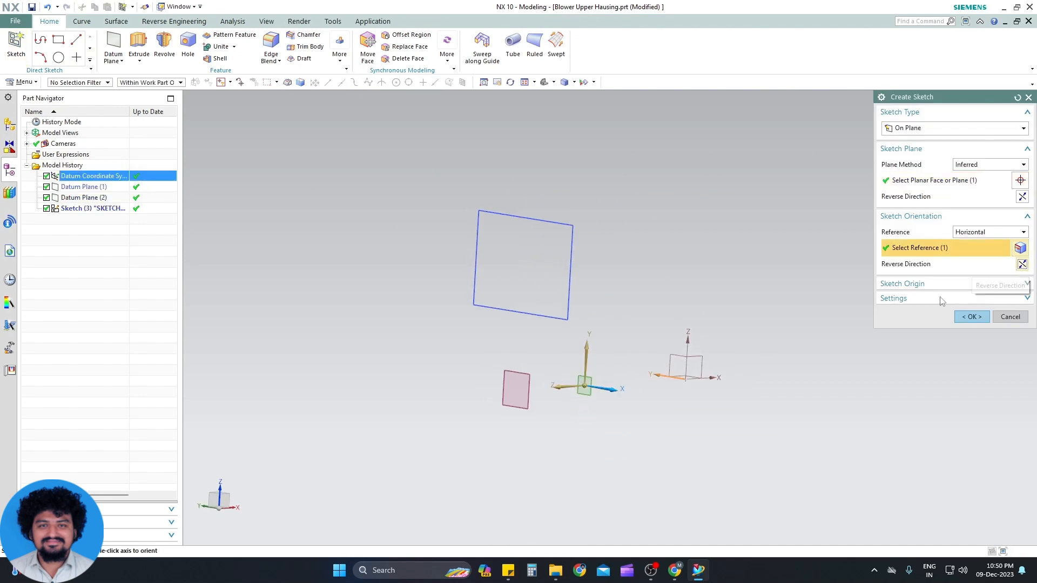
left_click(971, 316)
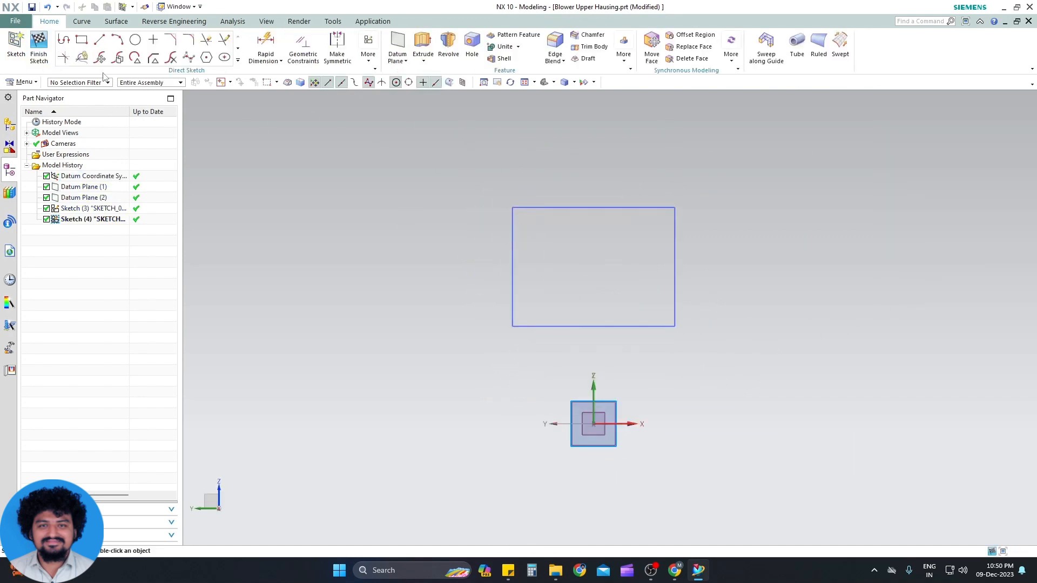
Step: Sketch a rectangle about 110 mm wide and 45 mm high across the upper edge of the existing profile
key("r")
left_click(534, 198)
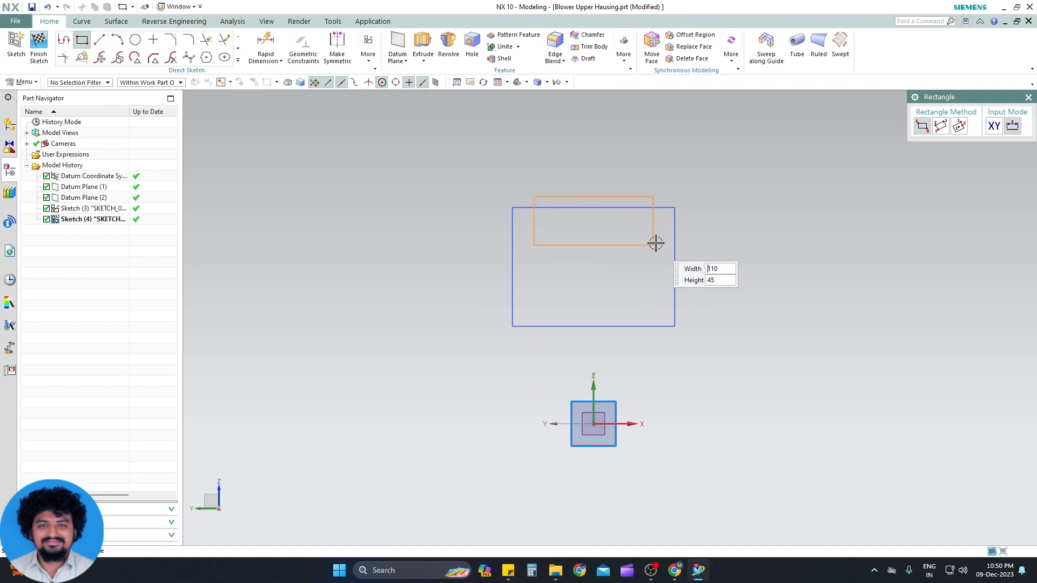
left_click(654, 245)
key("Escape")
Step: Make the new rectangle's vertical sides symmetric about the vertical Z axis
left_click(342, 56)
left_click(653, 225)
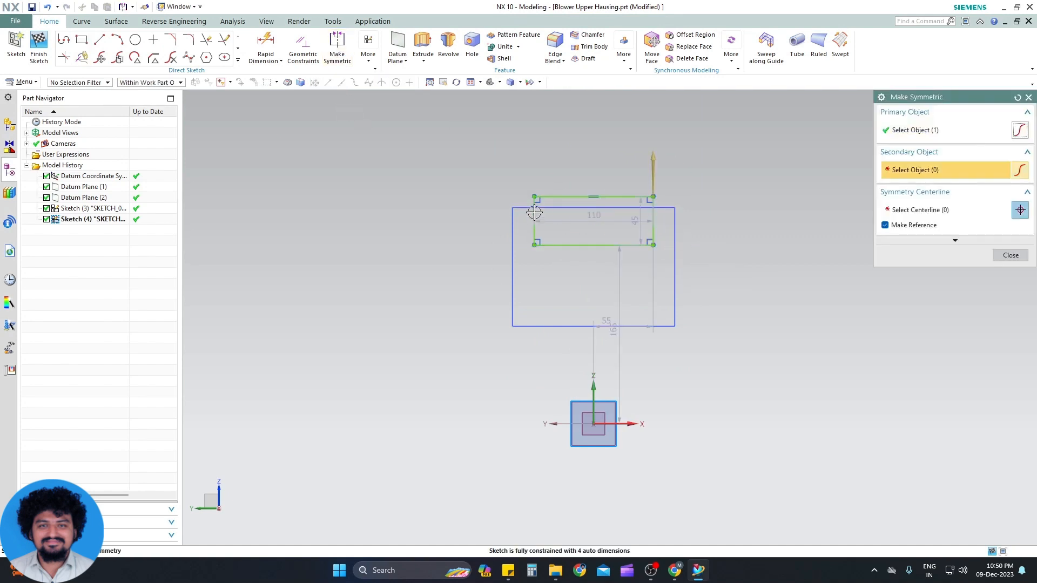
left_click(534, 214)
left_click(594, 389)
Step: Dimension the new rectangle's top edge at 200 mm above the horizontal axis
key("d")
left_click(636, 422)
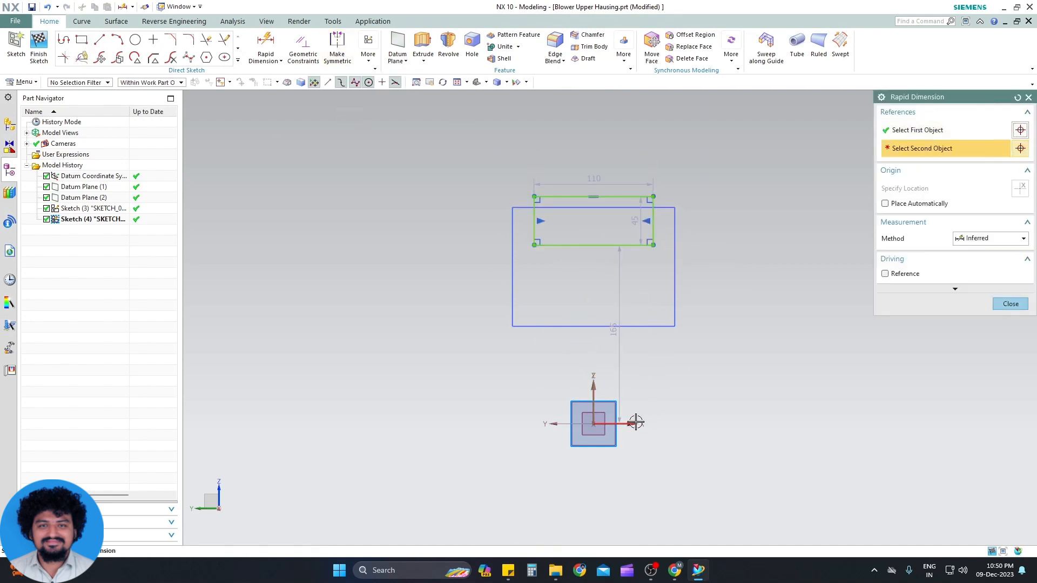
left_click(651, 196)
left_click(743, 259)
type("2")
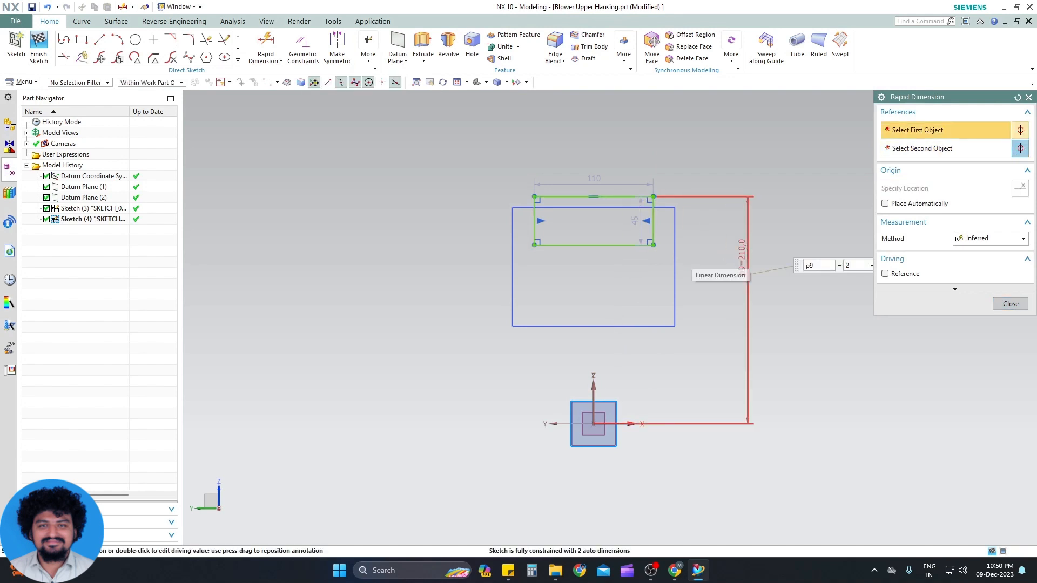
type("00")
key("Return")
Step: Set the new rectangle's width to 120 mm and height to 90 mm, and finish the sketch
left_click(597, 178)
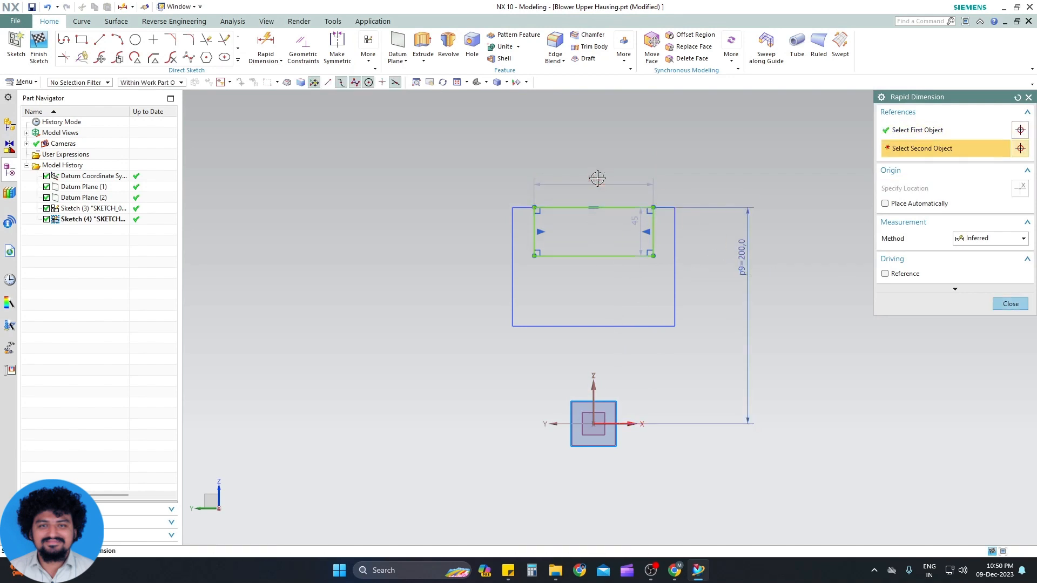
left_click(598, 177)
type("120")
key("Return")
left_click(637, 233)
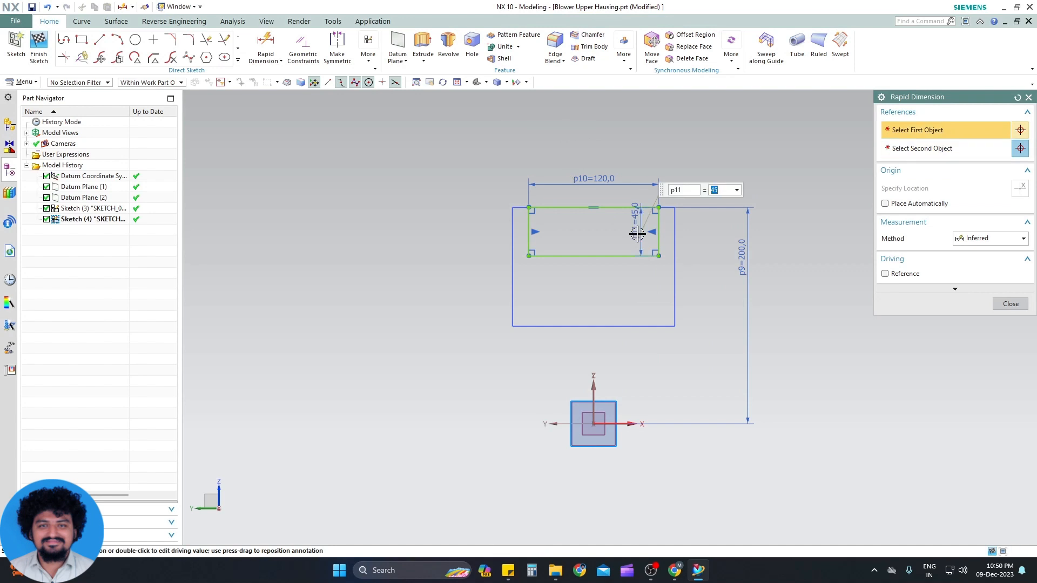
key("Escape")
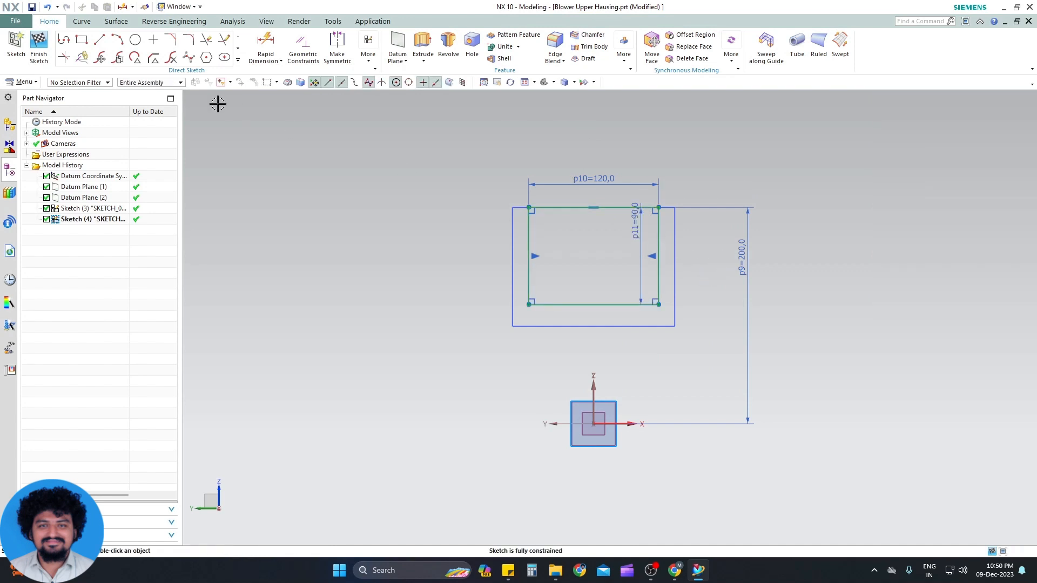
left_click(47, 53)
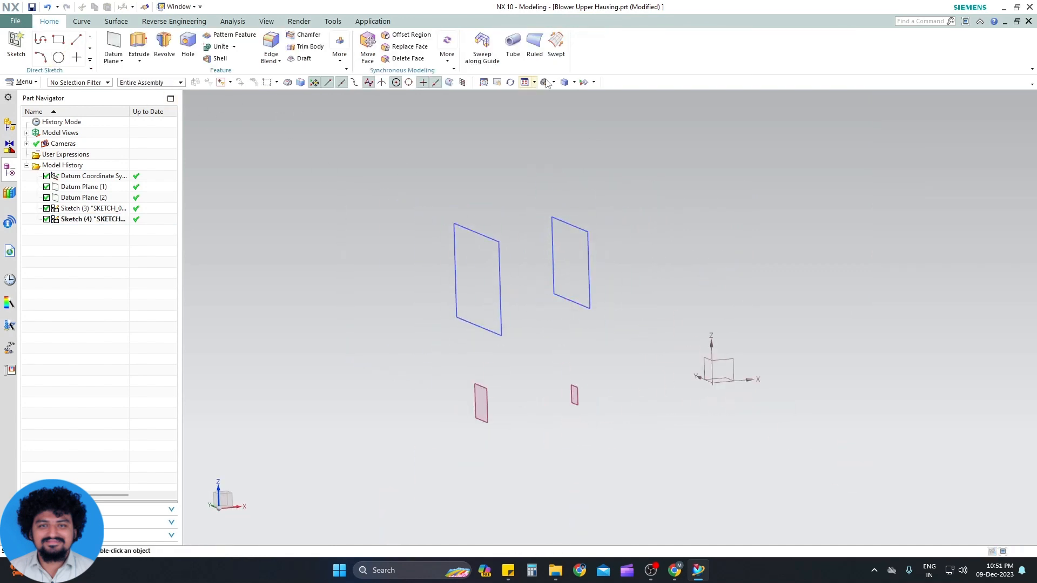
Step: Begin a Ruled feature with all connected curves of the larger rectangle as the first section
left_click(535, 46)
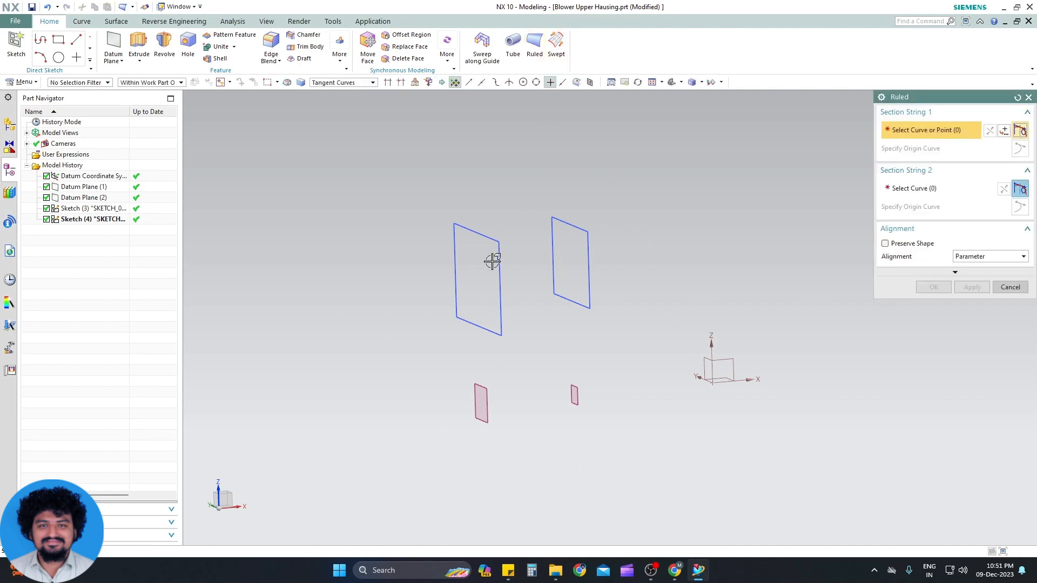
left_click(340, 82)
left_click(339, 100)
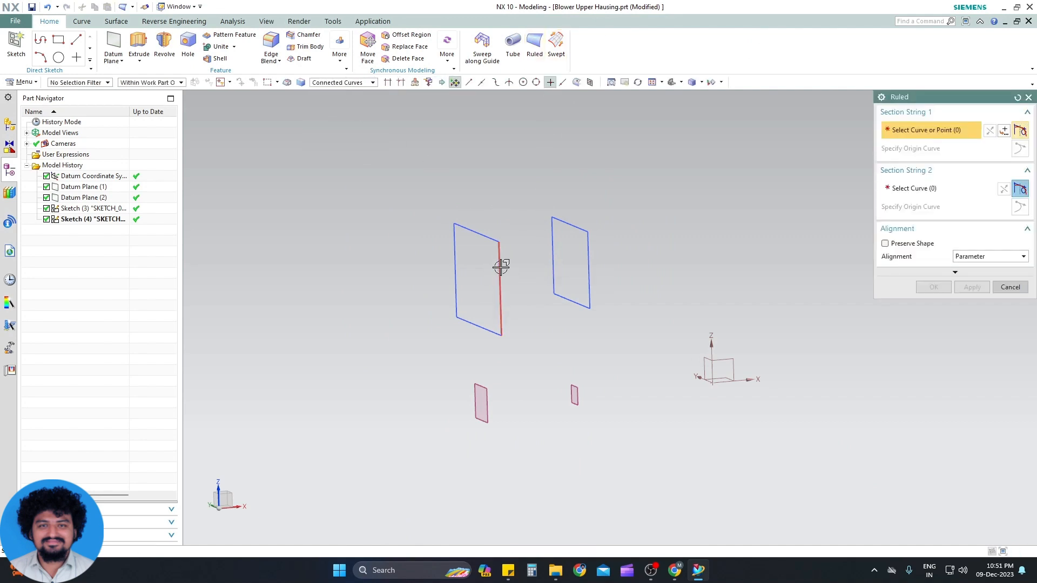
left_click(499, 261)
middle_click(524, 278)
left_click(589, 263)
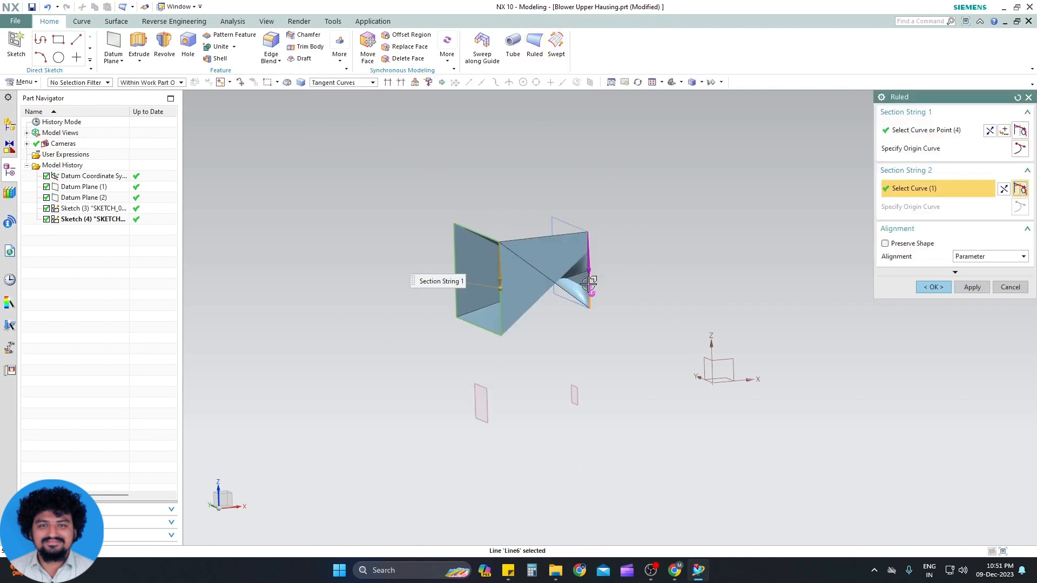
middle_click_drag(615, 300, 724, 237)
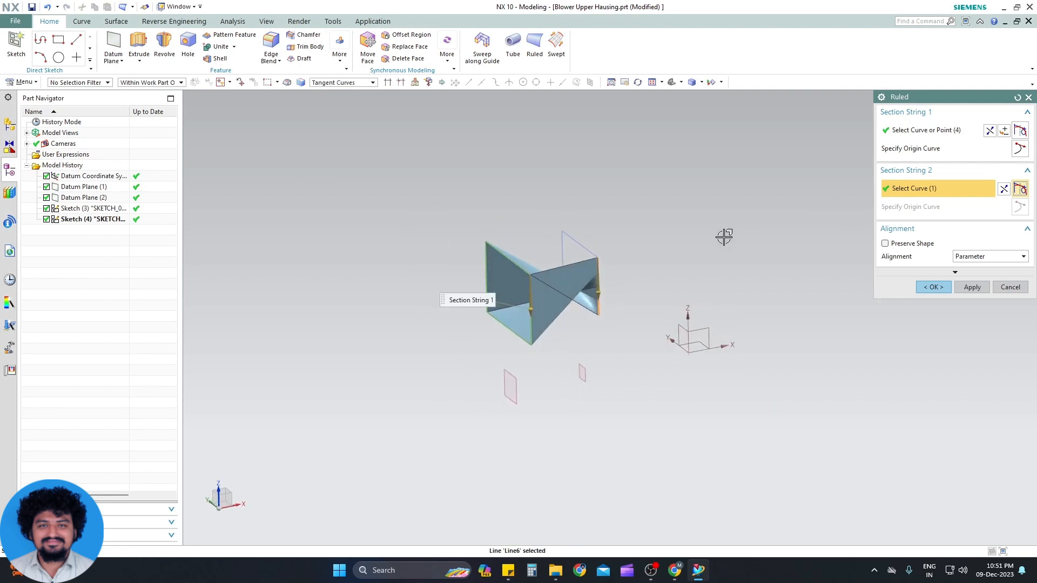
left_click(597, 282, "shift")
Step: Use the smaller rectangle's connected curves as the second section and create the Ruled body
left_click(360, 82)
left_click(341, 100)
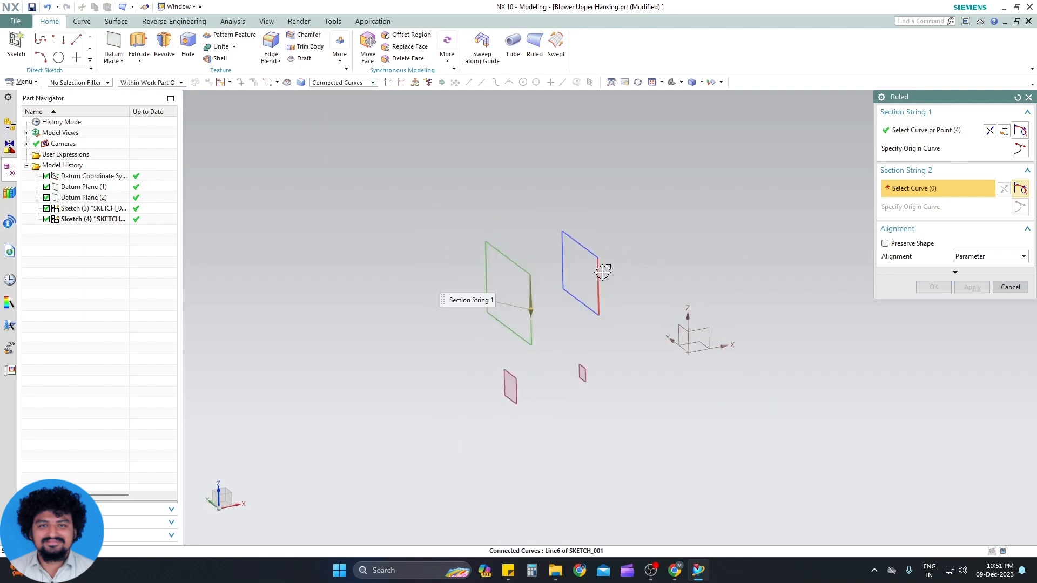
left_click(598, 272)
scroll(620, 278, "up", 2)
scroll(620, 280, "down", 4)
mouse_move(621, 280)
middle_mouse_down()
mouse_move(598, 243)
mouse_move(589, 343)
mouse_move(586, 312)
mouse_move(626, 282)
mouse_move(588, 331)
mouse_move(562, 335)
mouse_move(625, 283)
middle_mouse_up()
left_click(941, 287)
left_click(632, 284)
scroll(632, 285, "up", 3)
scroll(632, 285, "down", 3)
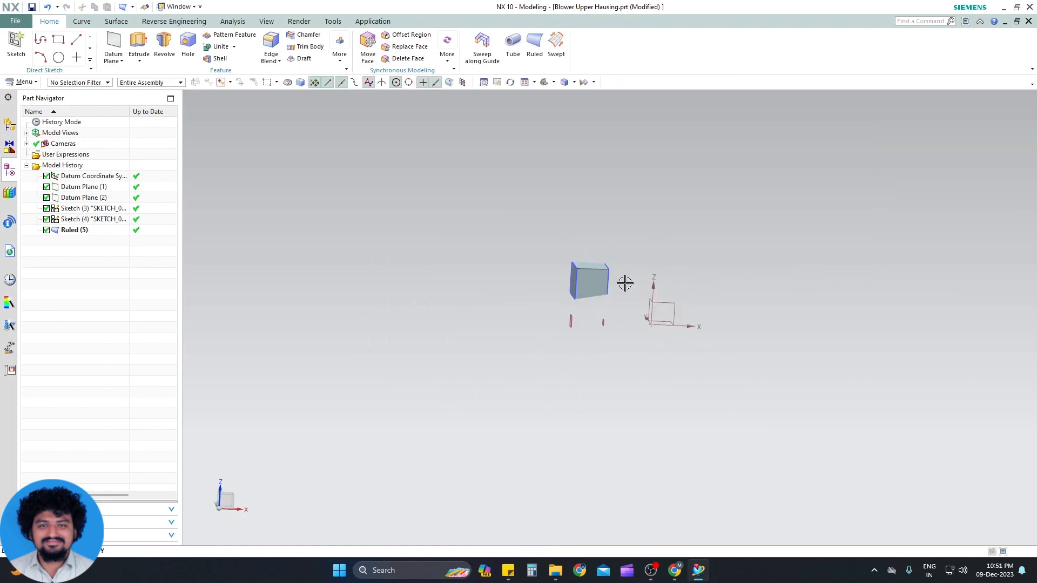
Step: On the XZ plane, sketch a horizontal line about 115 mm long from the ruled body's upper corner, continued by a tangent arc curving downward
left_click(27, 41)
left_click(683, 302)
middle_click(665, 302)
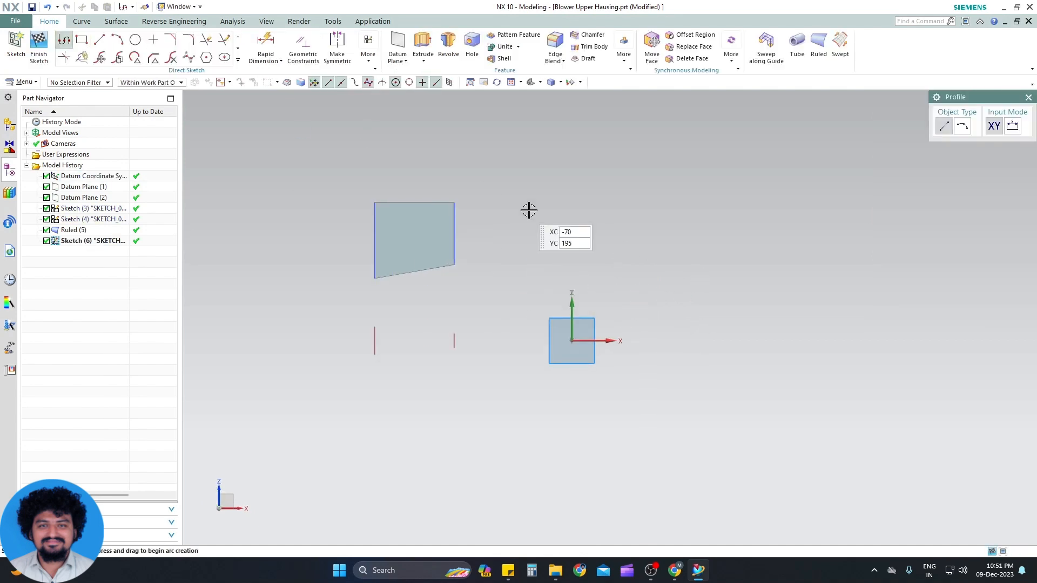
left_click(455, 202)
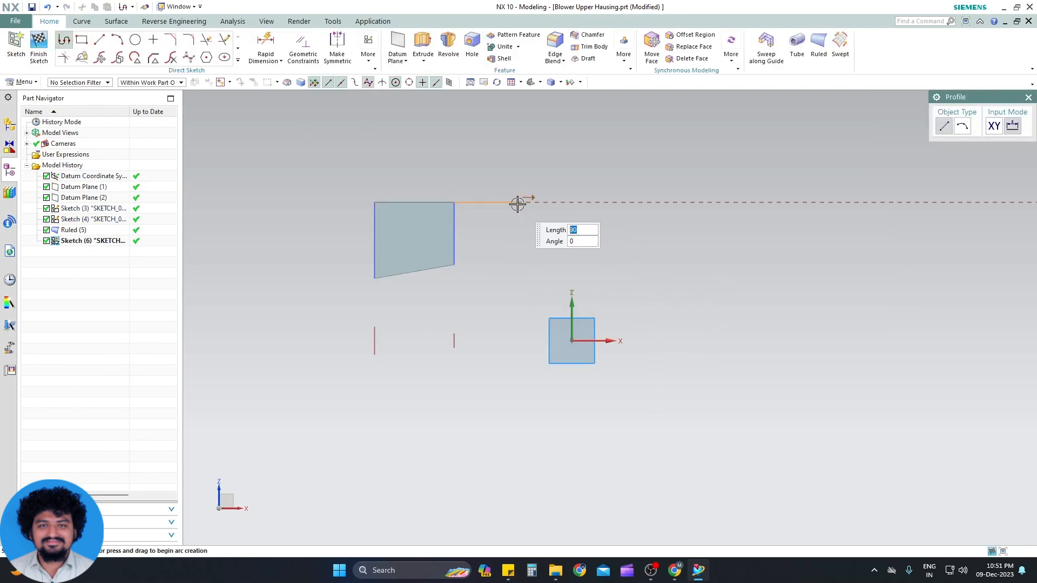
left_click(535, 202)
left_click(962, 125)
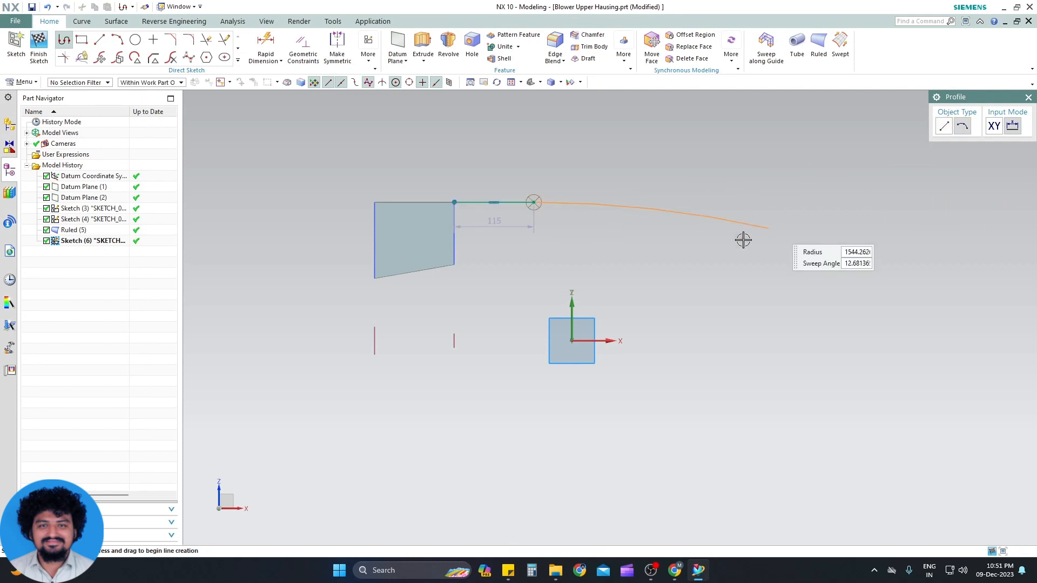
left_click(643, 332)
key("Escape")
Step: Set the tangent arc's radius to 200 mm
double_click(576, 267)
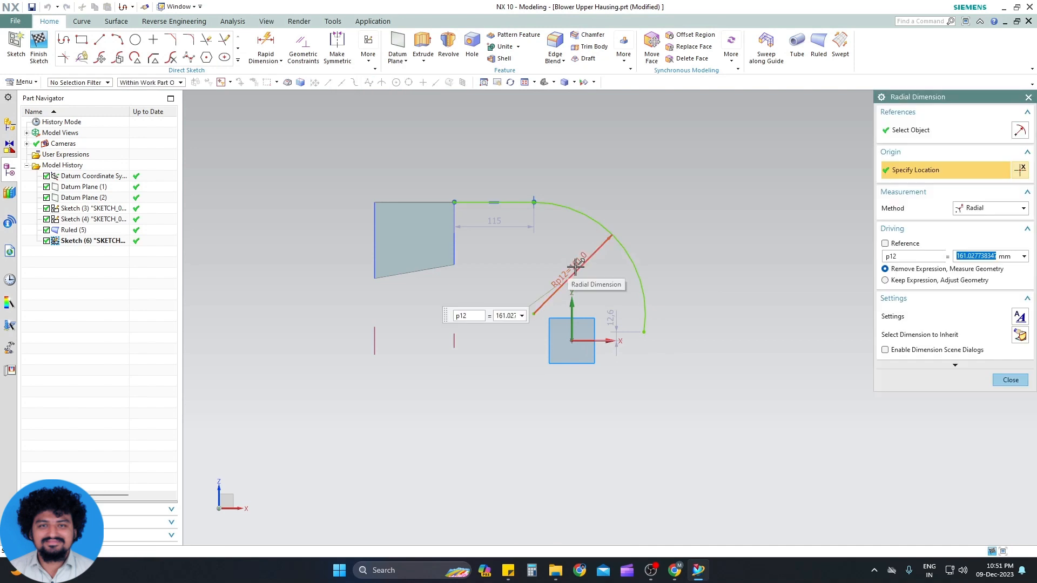
type("200")
key("Return")
key("Escape")
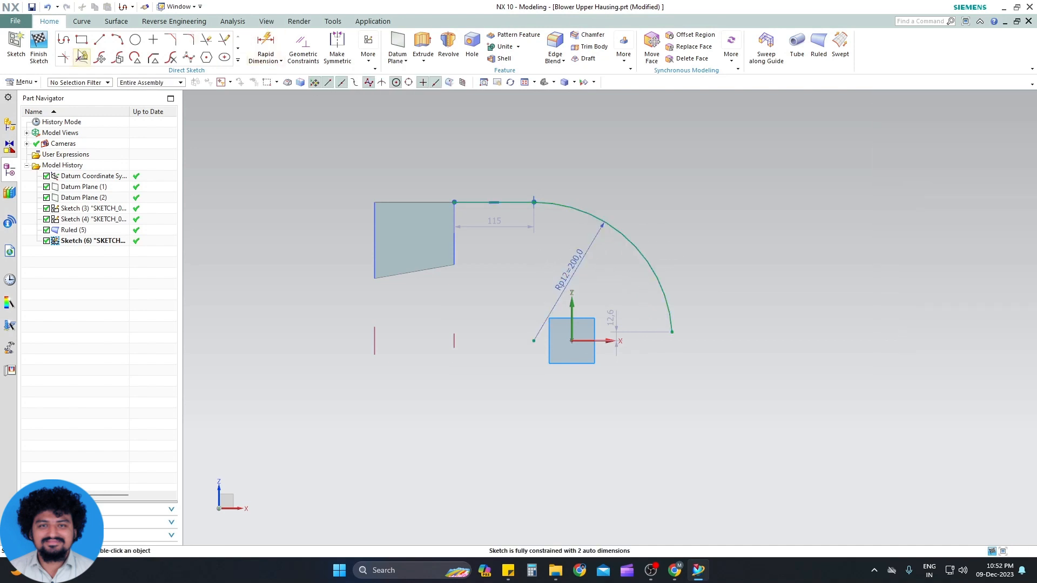
Step: Shift the 200 mm arc toward the ruled body, shortening the straight line to about 77 mm
left_click(63, 39)
scroll(604, 333, "up", 4)
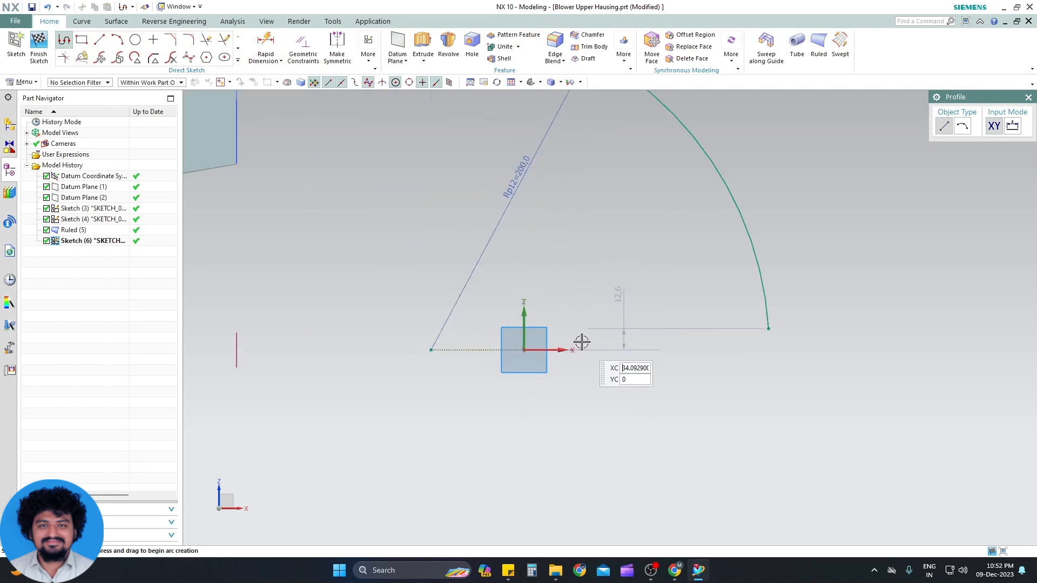
key("Escape")
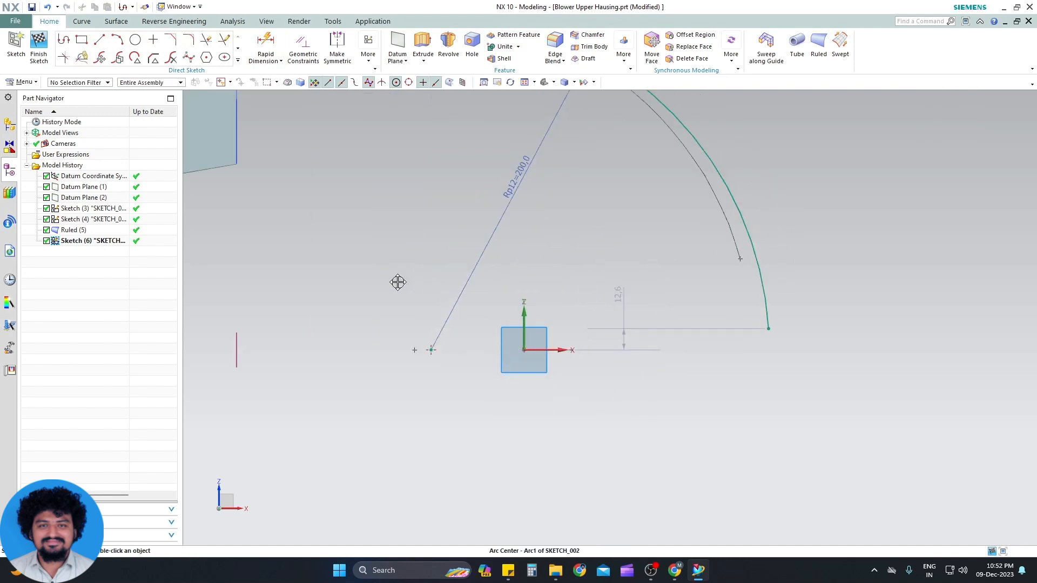
left_click_drag(347, 258, 444, 268)
Step: Sketch a closed profile around the origin: a flat base about 176 mm wide and 24 mm high, topped by a semicircular arch about 107 mm wide
left_click(63, 39)
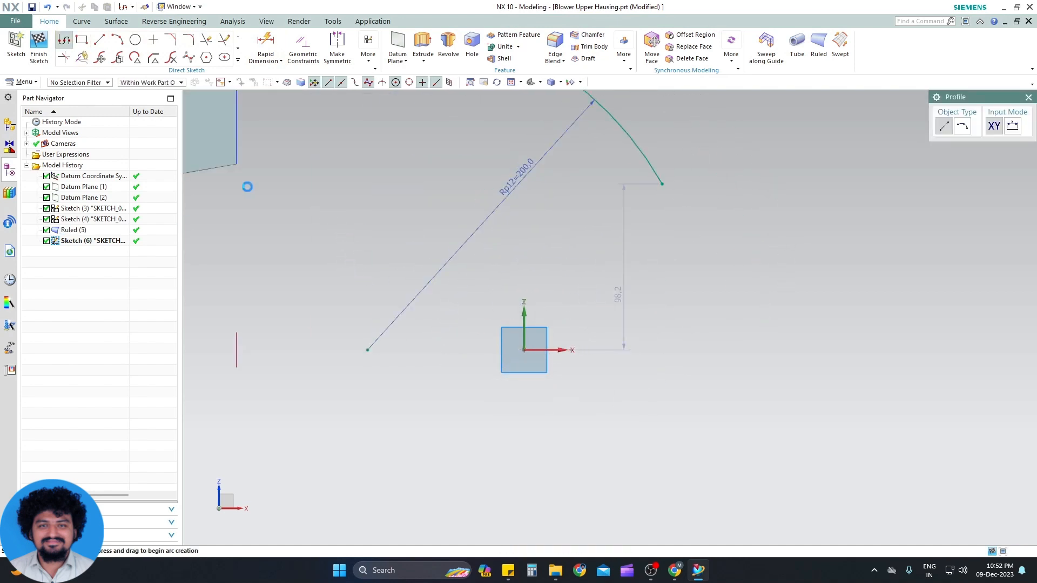
left_click(689, 438)
left_click(391, 437)
left_click(391, 397)
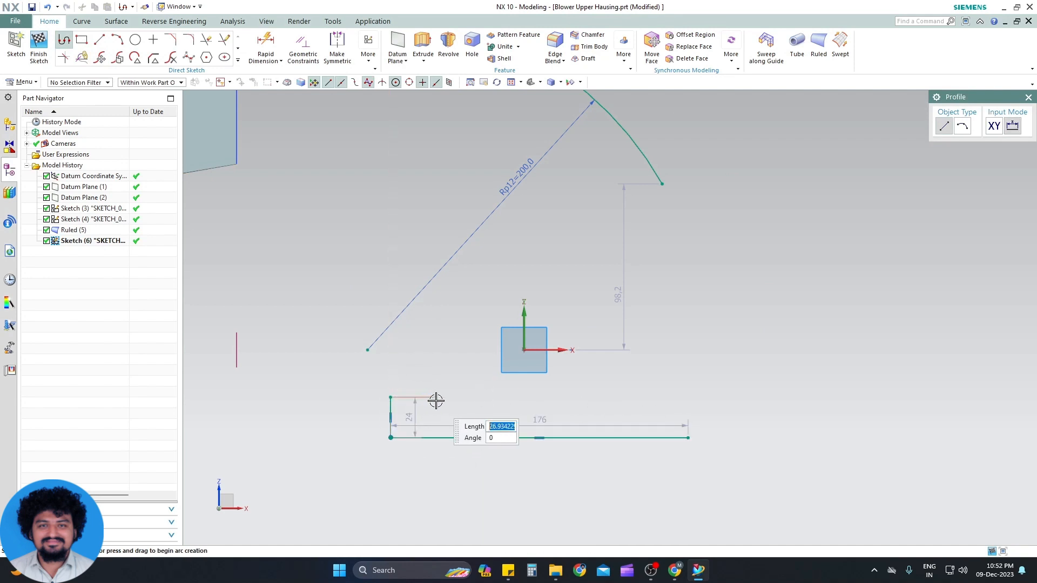
left_click(436, 400)
left_click(963, 126)
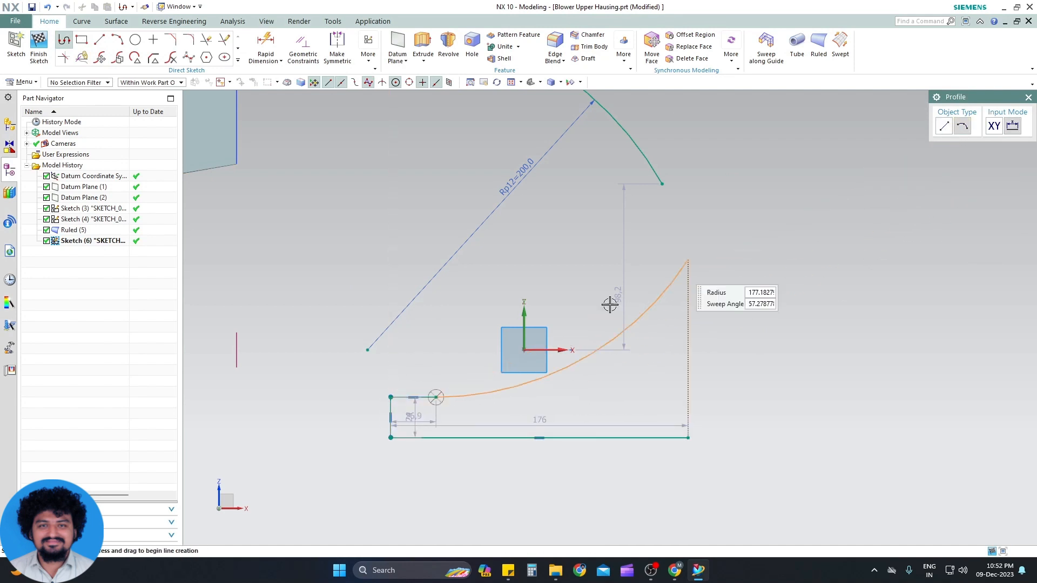
left_click(617, 397)
left_click(689, 397)
left_click(688, 438)
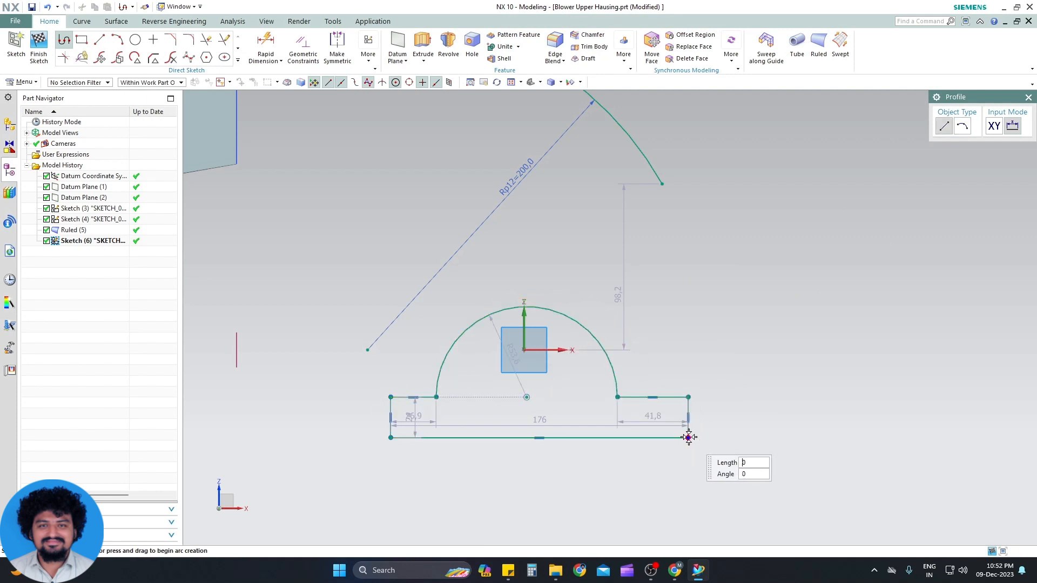
key("Escape")
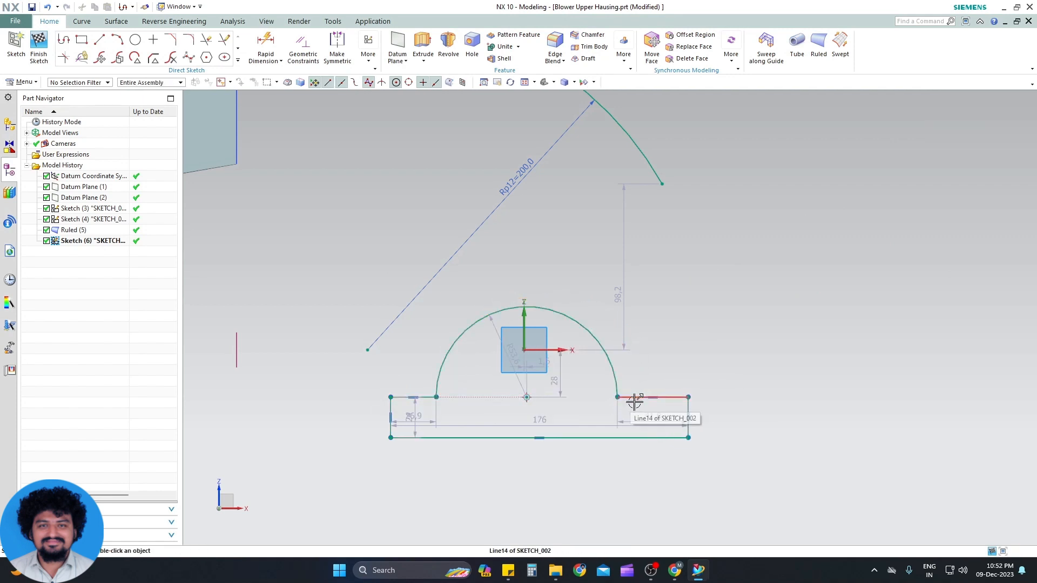
Step: Make the two short horizontal lines on either side of the arch collinear
key("c")
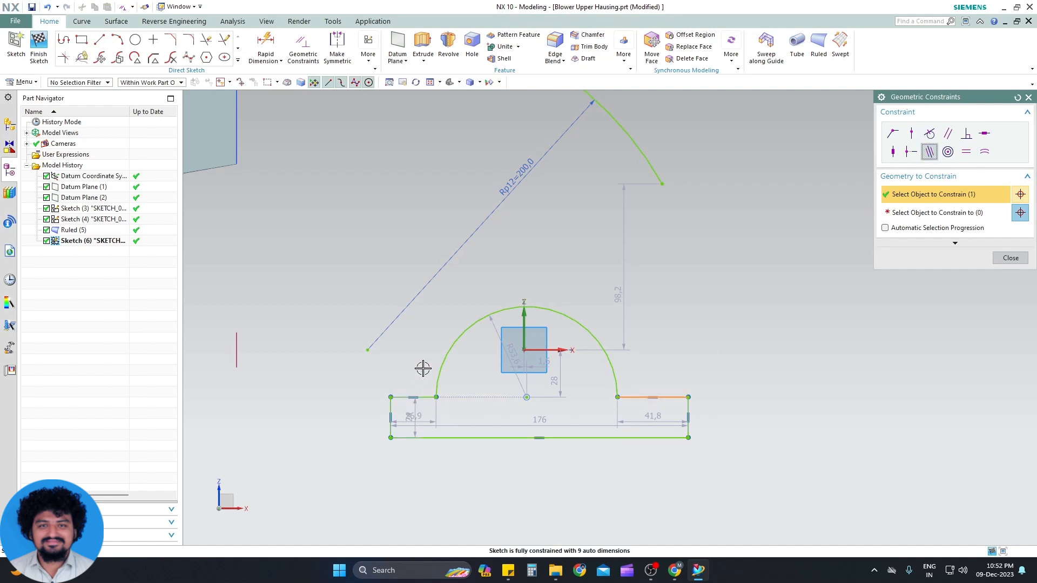
left_click(414, 398)
key("Escape")
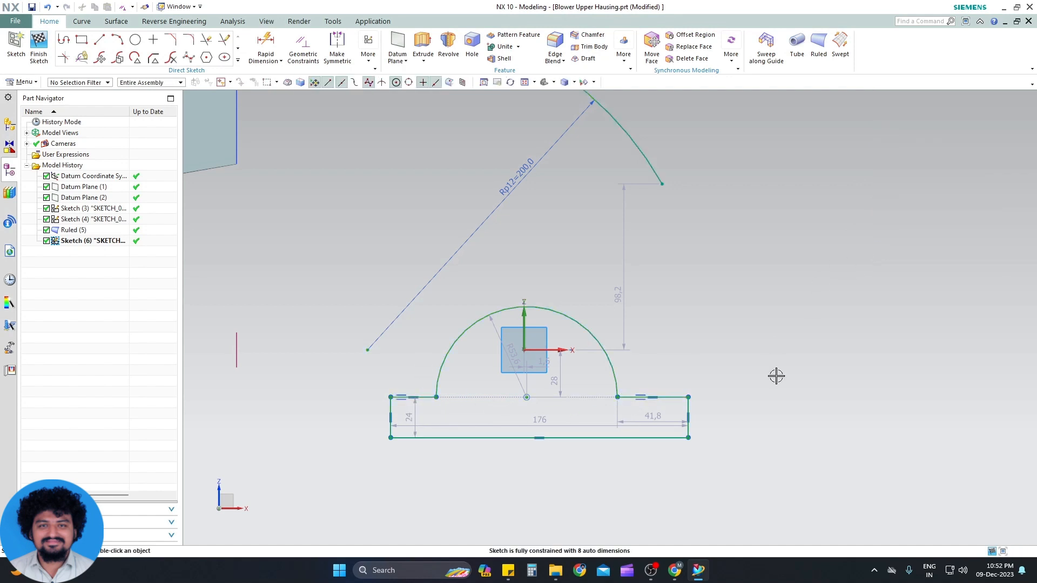
Step: Dimension the height of the flat base at 10 mm
key("d")
left_click(689, 417)
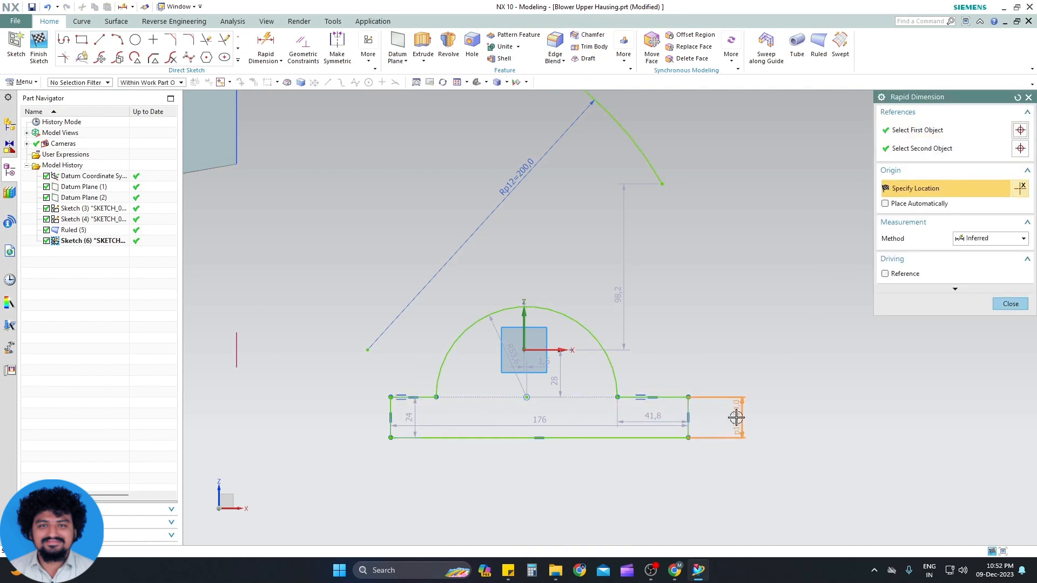
left_click(736, 417)
type("10")
key("Return")
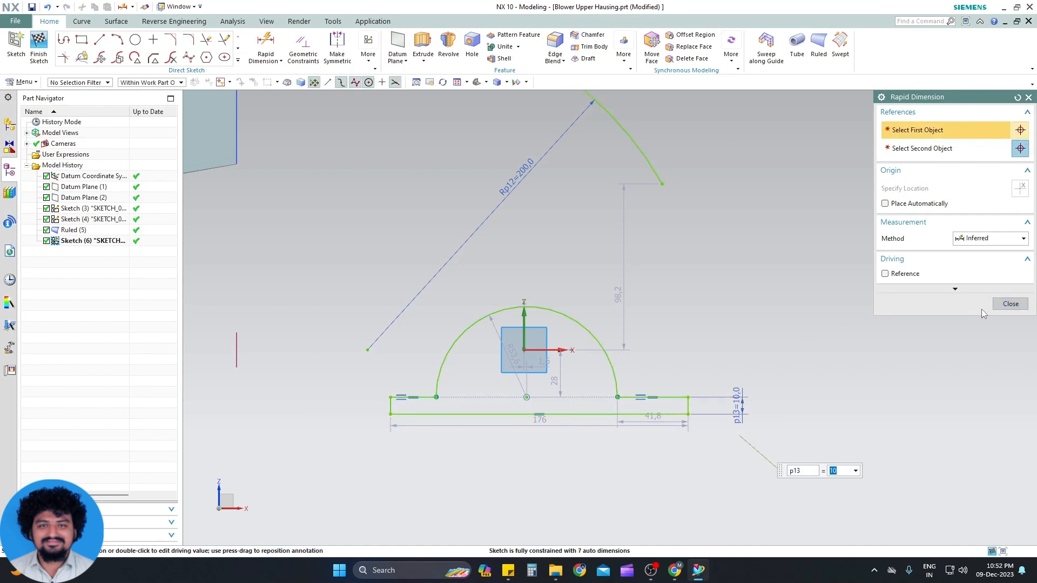
left_click(1008, 304)
Step: Make the base's two vertical end lines symmetric about the vertical Z axis
left_click(345, 54)
scroll(407, 416, "up", 6)
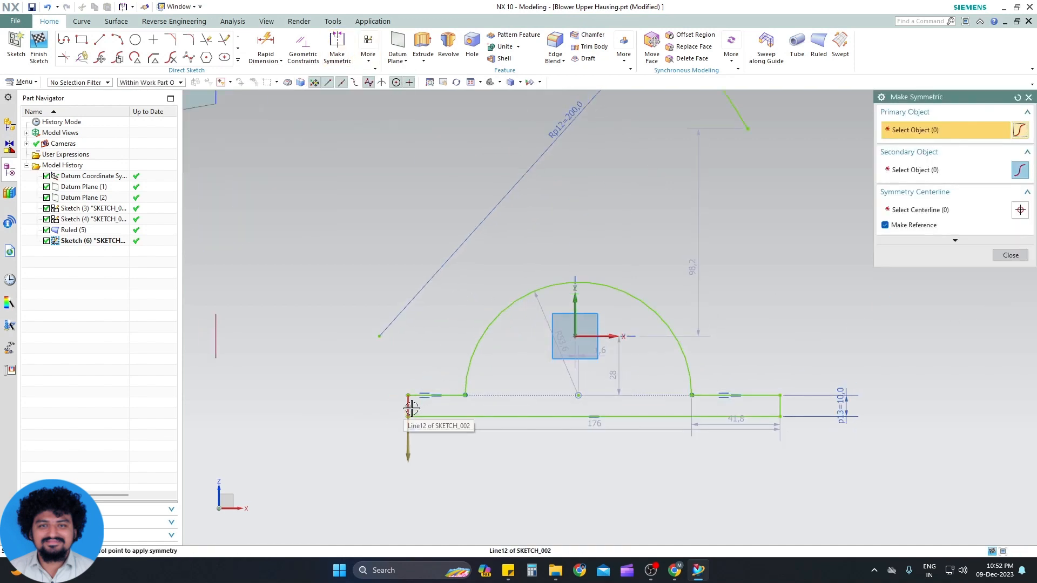
left_click(407, 390)
scroll(408, 390, "down", 4)
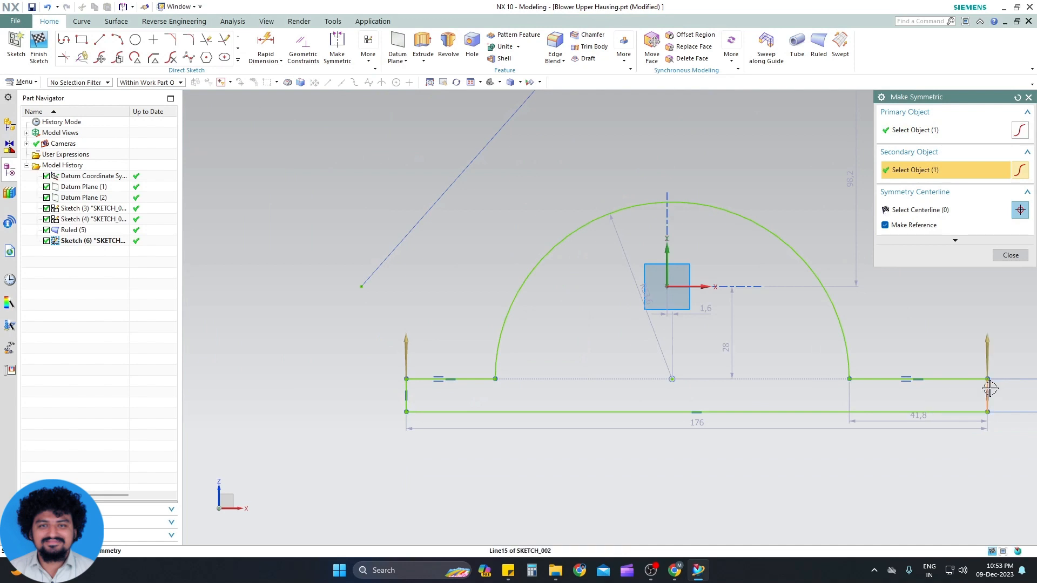
left_click(668, 283)
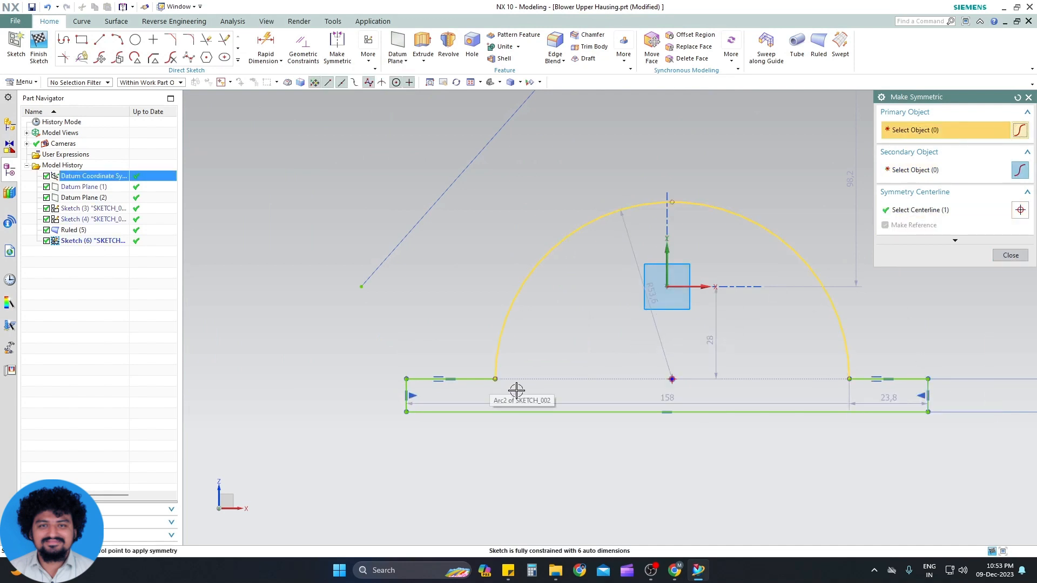
Step: Make the arch's two endpoints symmetric about the vertical Z axis
left_click(494, 379)
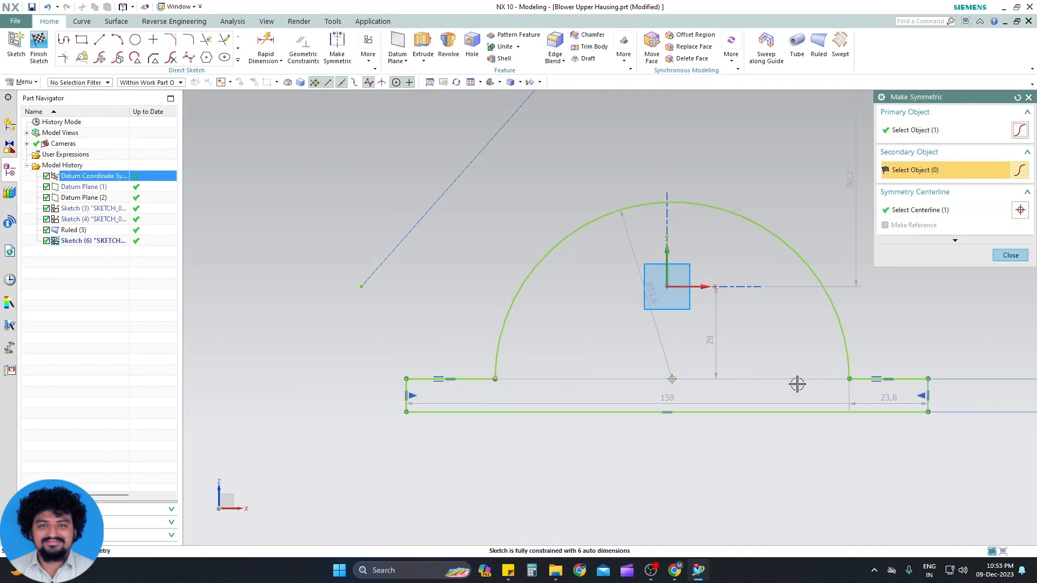
left_click(851, 381)
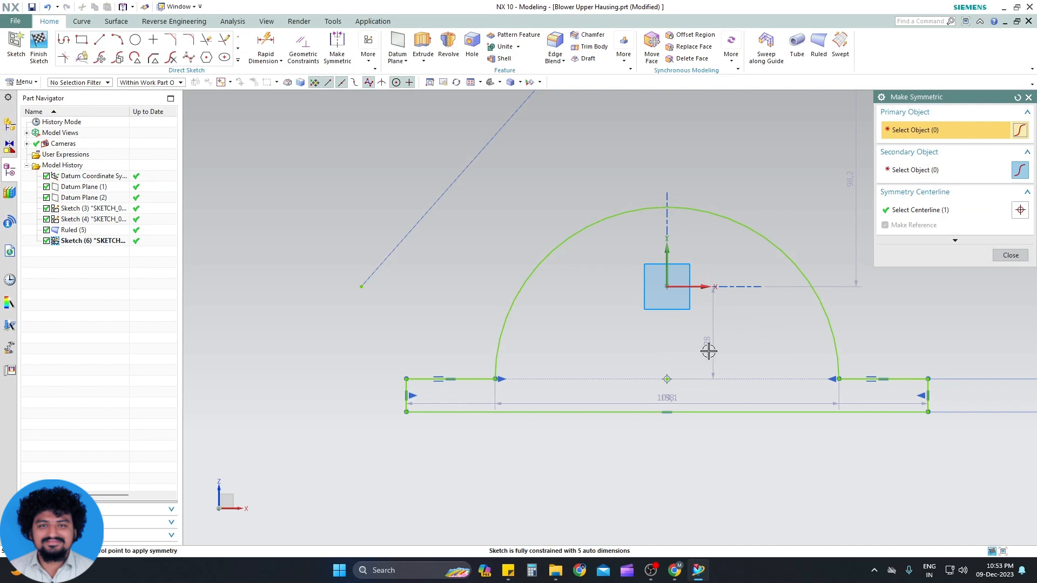
scroll(652, 381, "up", 2)
scroll(649, 384, "down", 5)
scroll(719, 390, "up", 2)
key("Escape")
Step: Move the base's overall width dimension below the profile and set it to 300 mm
left_click_drag(658, 398, 658, 448)
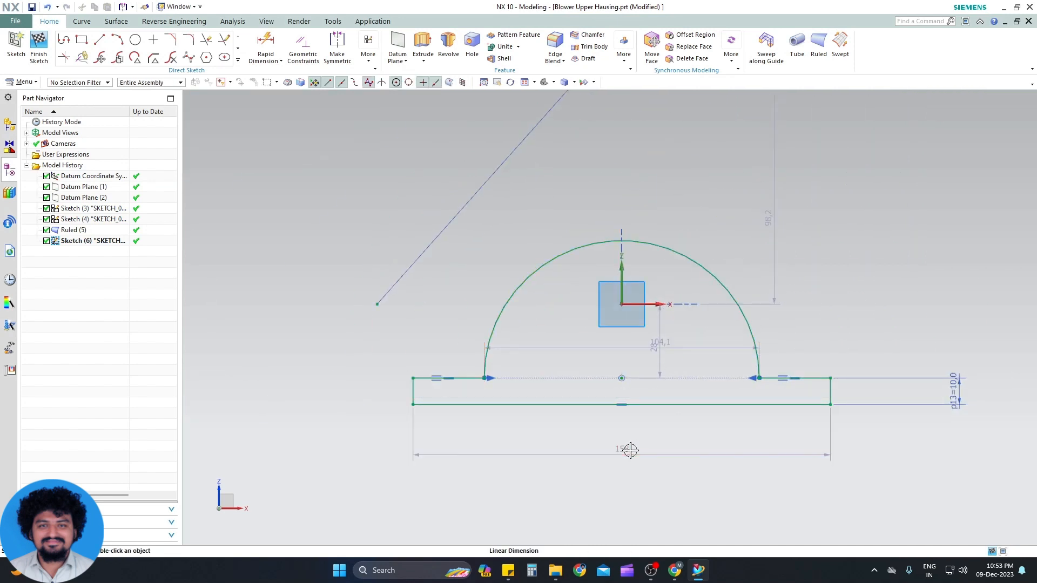
double_click(630, 450)
type("300")
key("Return")
type("d")
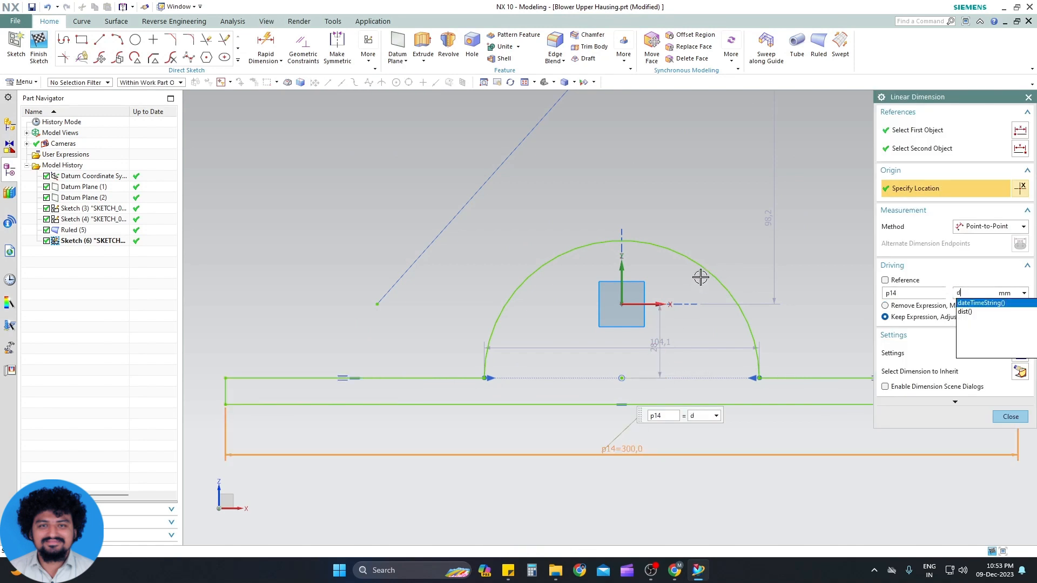
key("Escape")
key("Escape")
key("d")
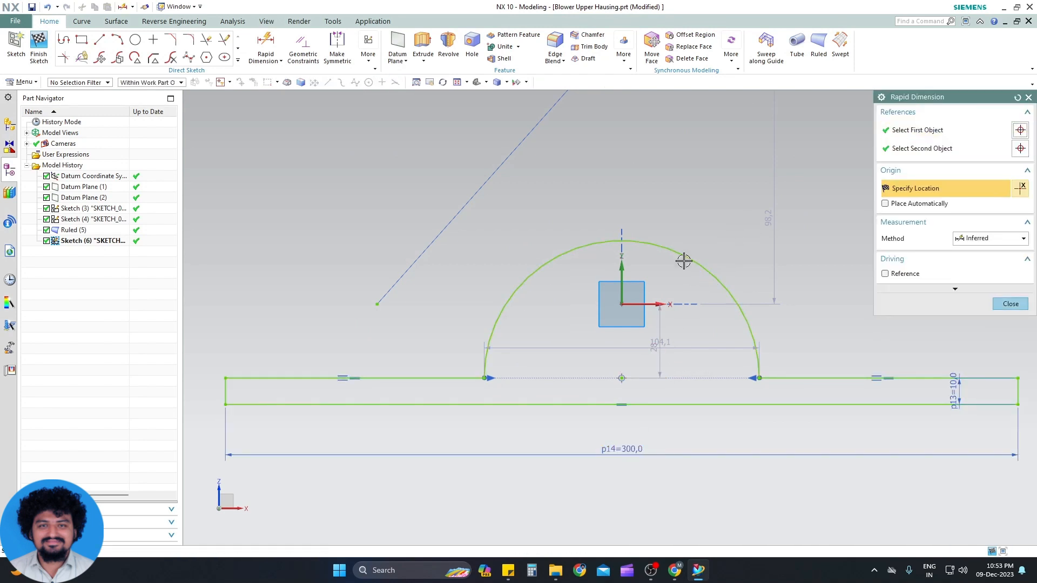
scroll(638, 318, "down", 1)
key("Escape")
scroll(629, 318, "up", 1)
scroll(576, 326, "down", 5)
key("d")
left_click(624, 312)
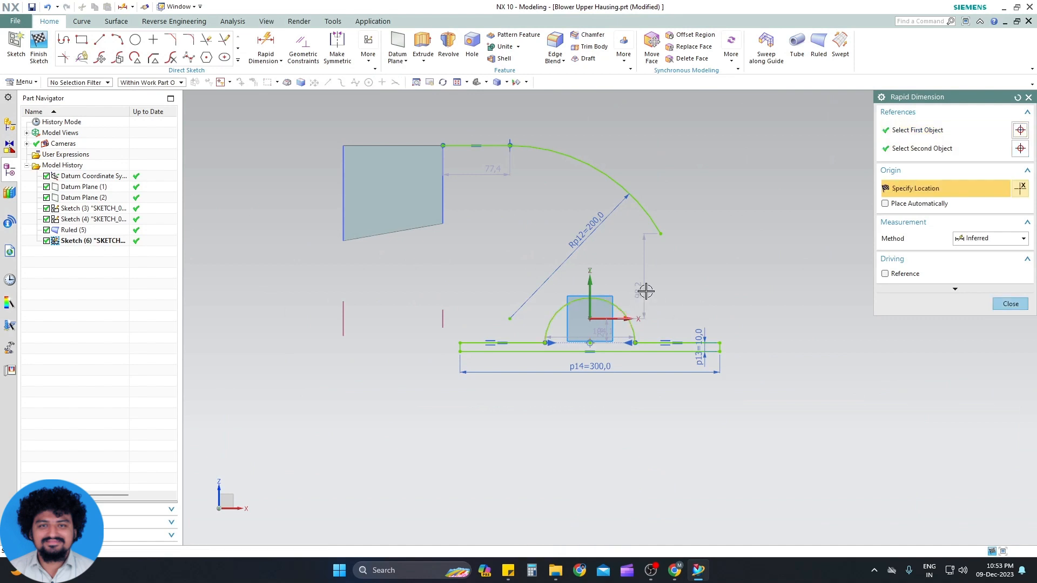
left_click(646, 291)
Step: Dimension the arch, switch its measurement method to Radial and set the radius to 120 mm
scroll(636, 294, "up", 2)
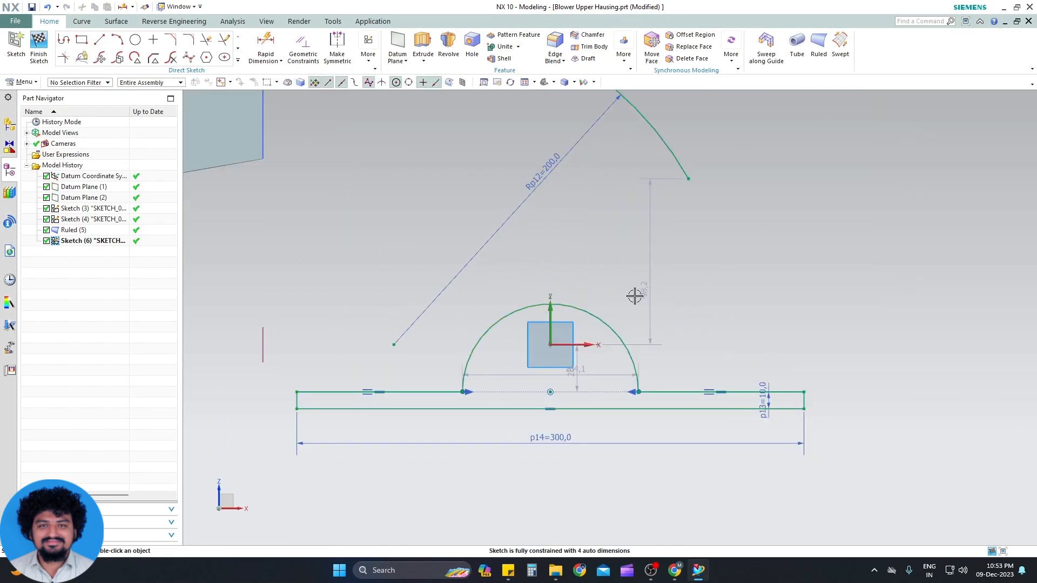
left_click(595, 320)
left_click(696, 266)
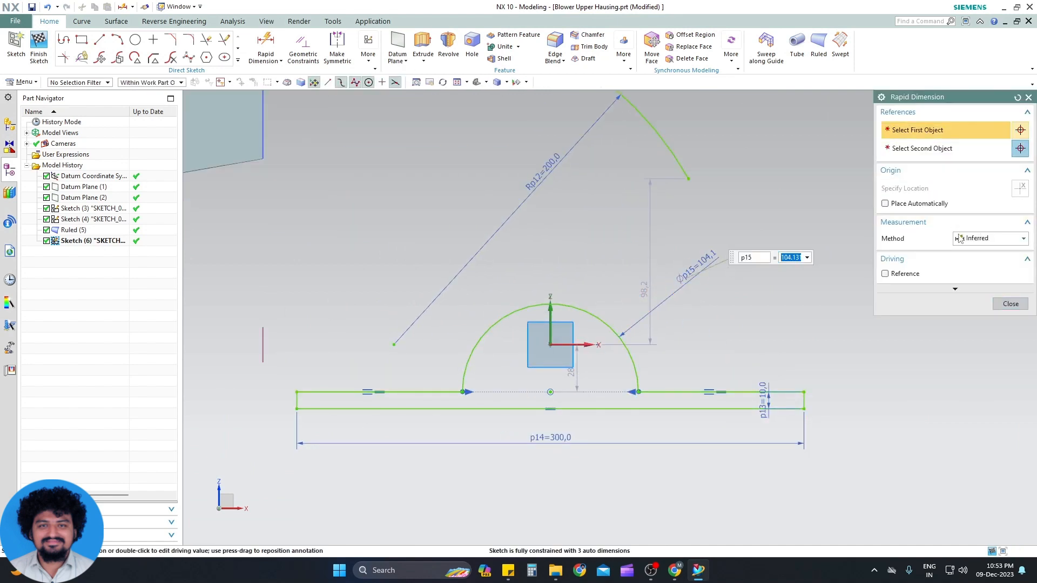
double_click(705, 262)
left_click(991, 209)
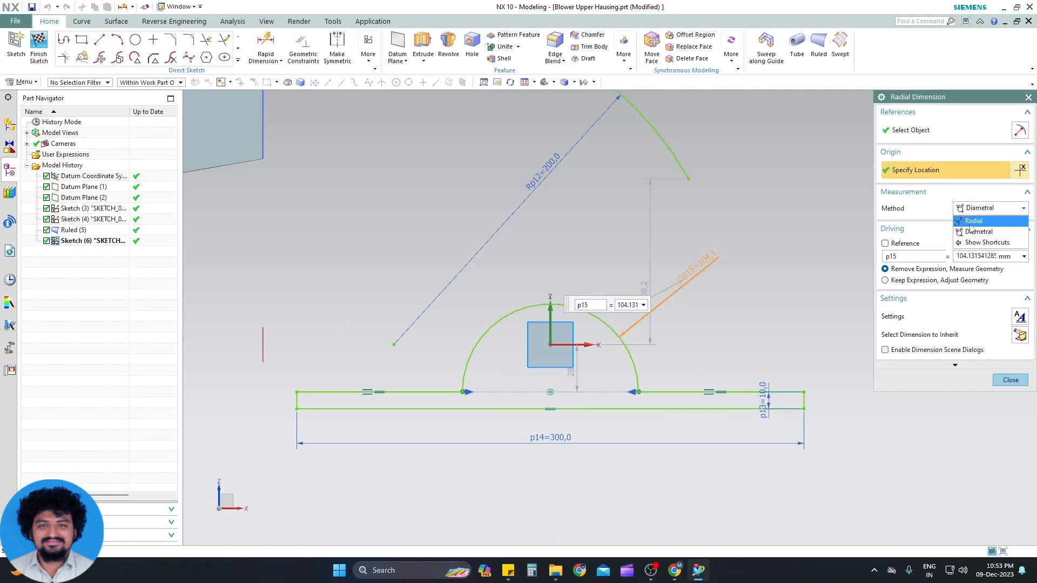
left_click(973, 221)
type("120")
key("Return")
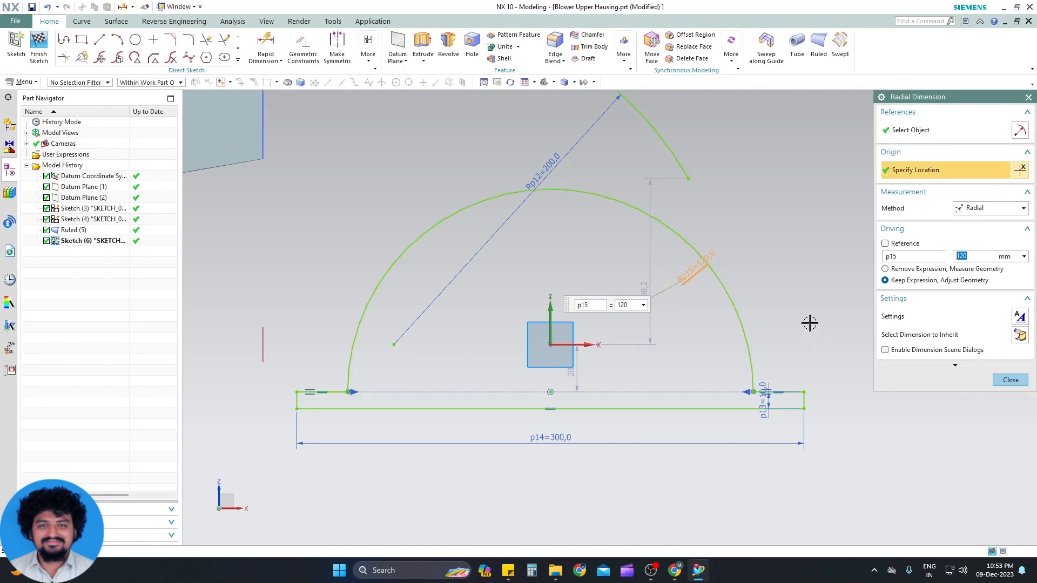
Step: Make the base's long bottom line collinear with the horizontal X axis
key("Escape")
scroll(717, 374, "up", 2)
scroll(713, 368, "down", 4)
key("c")
left_click(667, 392)
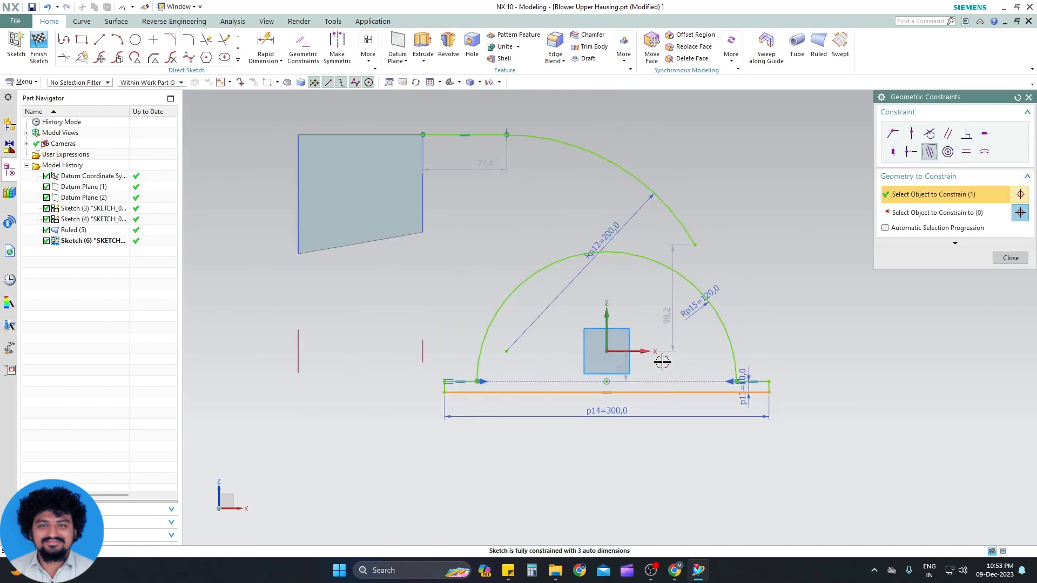
middle_click(662, 362)
left_click(649, 352)
scroll(649, 374, "up", 2)
scroll(648, 373, "down", 3)
scroll(658, 329, "up", 2)
scroll(660, 338, "down", 2)
scroll(672, 307, "up", 2)
key("Escape")
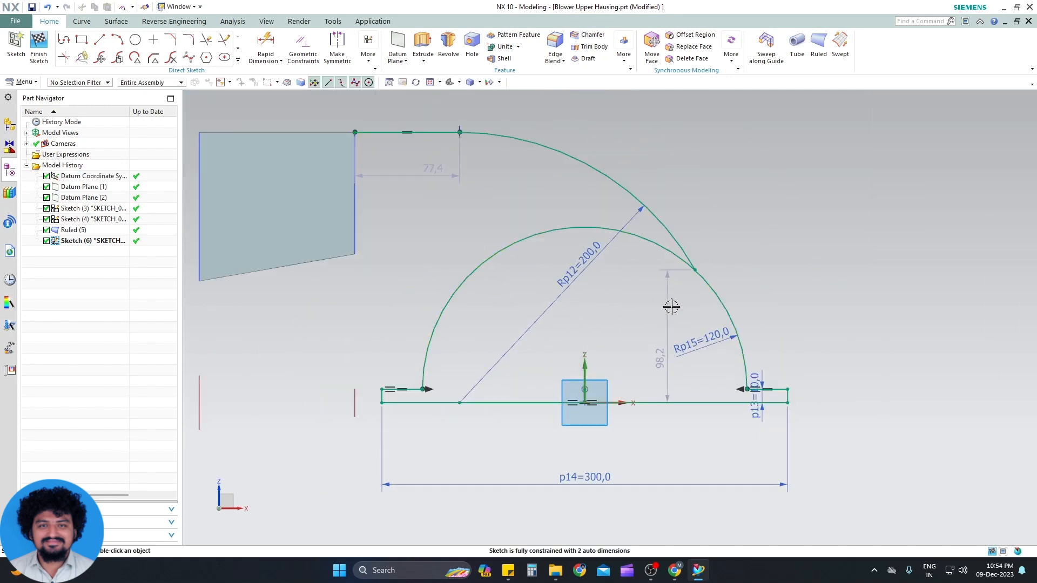
Step: Pull the outer arc's free end beyond the arch and constrain it onto the right flange's upper line
left_click_drag(753, 274, 766, 328)
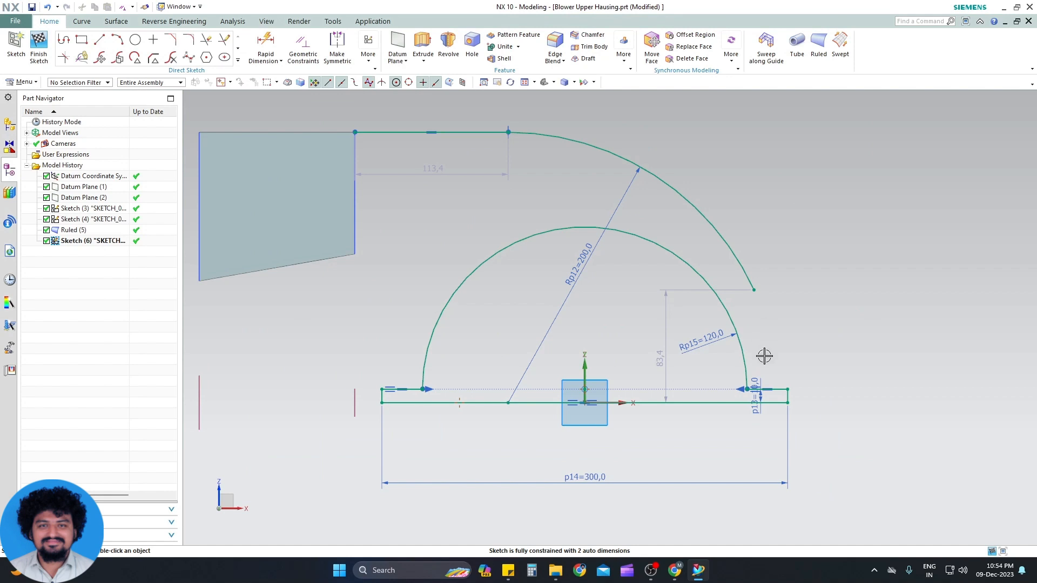
scroll(764, 356, "up", 2)
key("c")
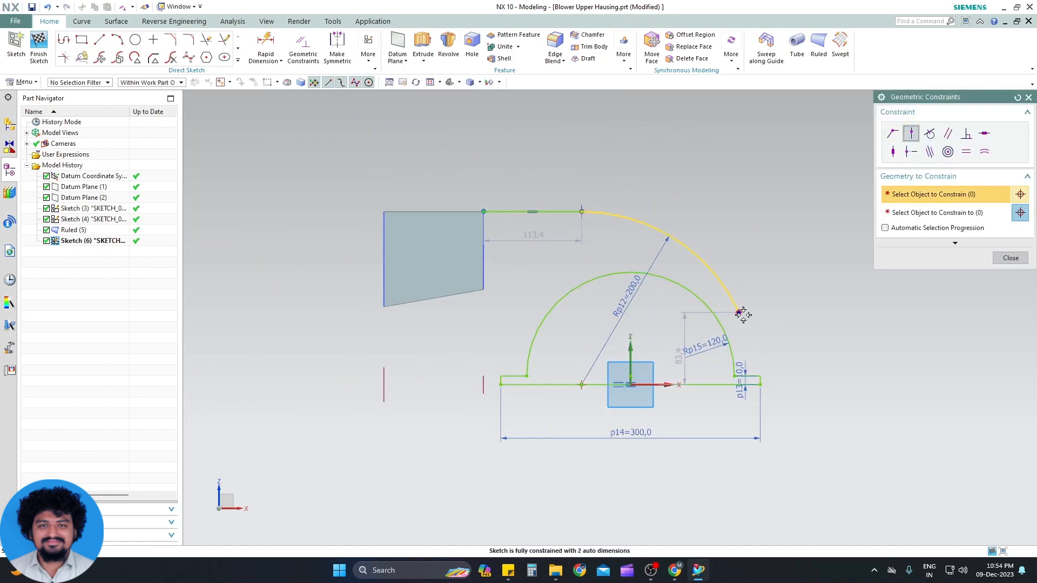
middle_click(751, 343)
left_click(745, 377)
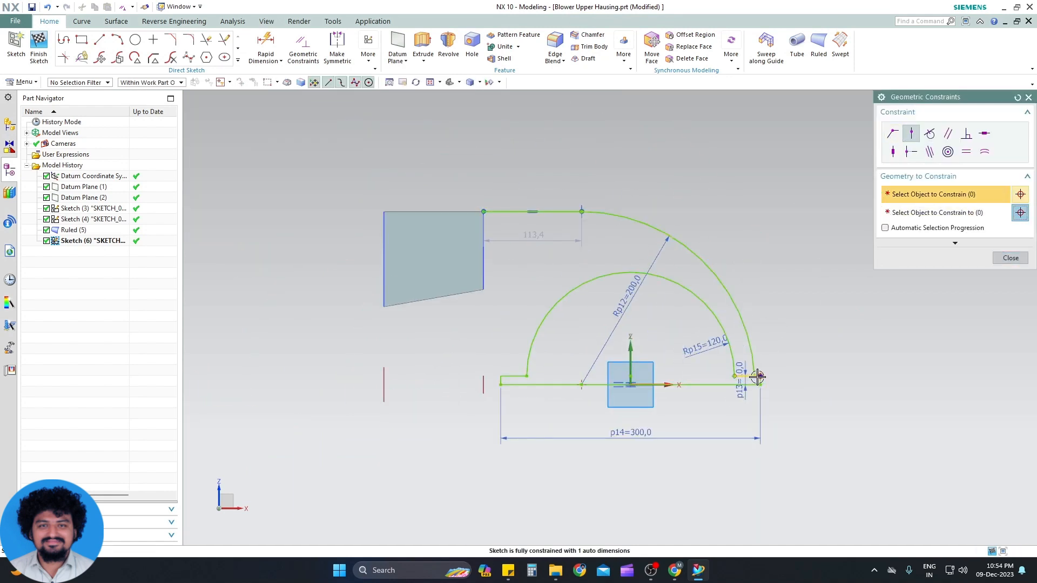
Step: Make the 200 mm outer arc tangent to the 120 mm arch and finish the sketch
scroll(763, 373, "down", 1)
middle_click(782, 327)
left_click(724, 343)
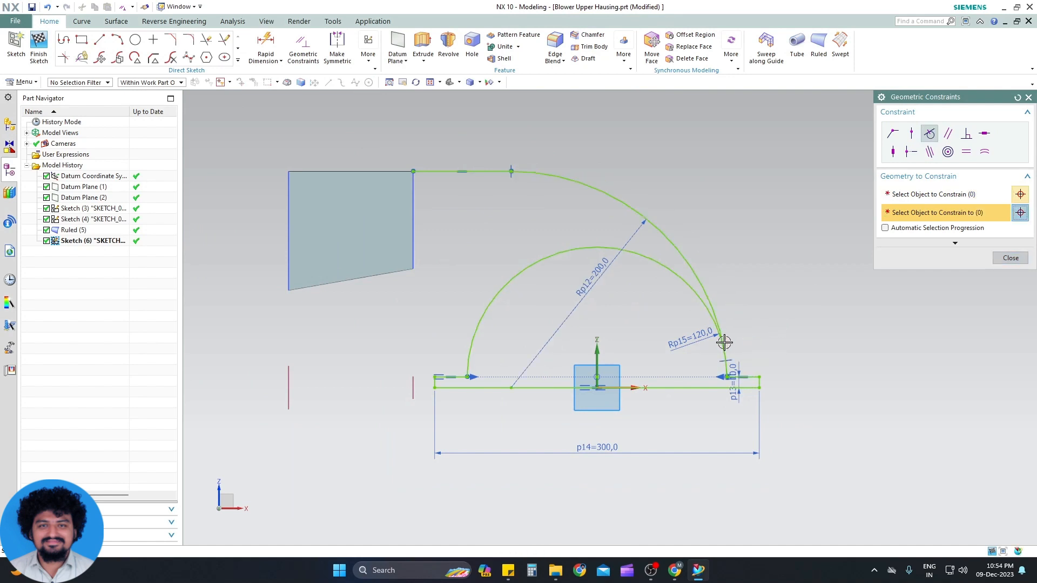
key("Escape")
scroll(634, 398, "down", 1)
scroll(634, 399, "up", 1)
scroll(730, 391, "down", 4)
scroll(738, 393, "up", 3)
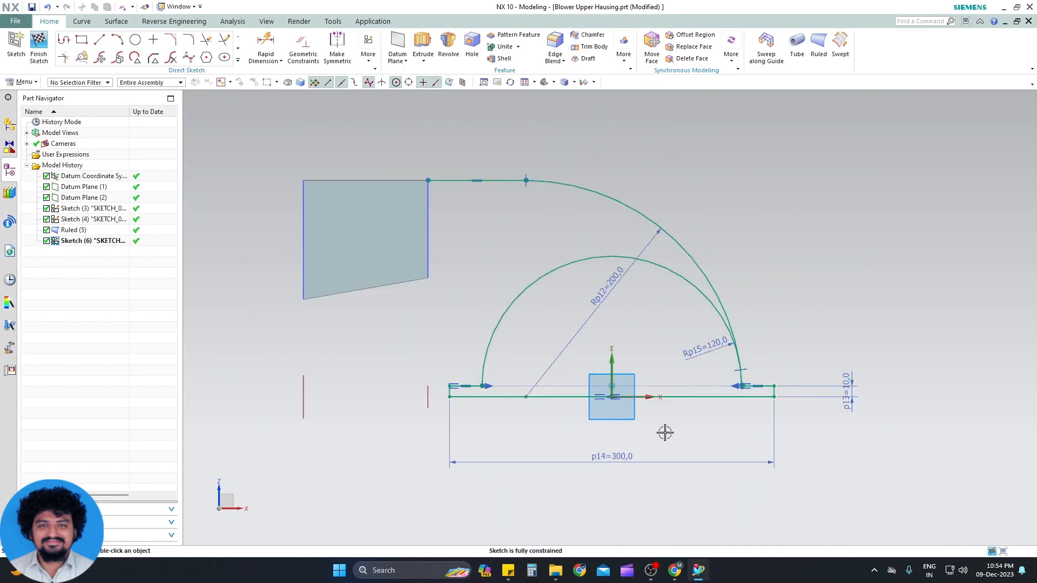
key("ctrl+q")
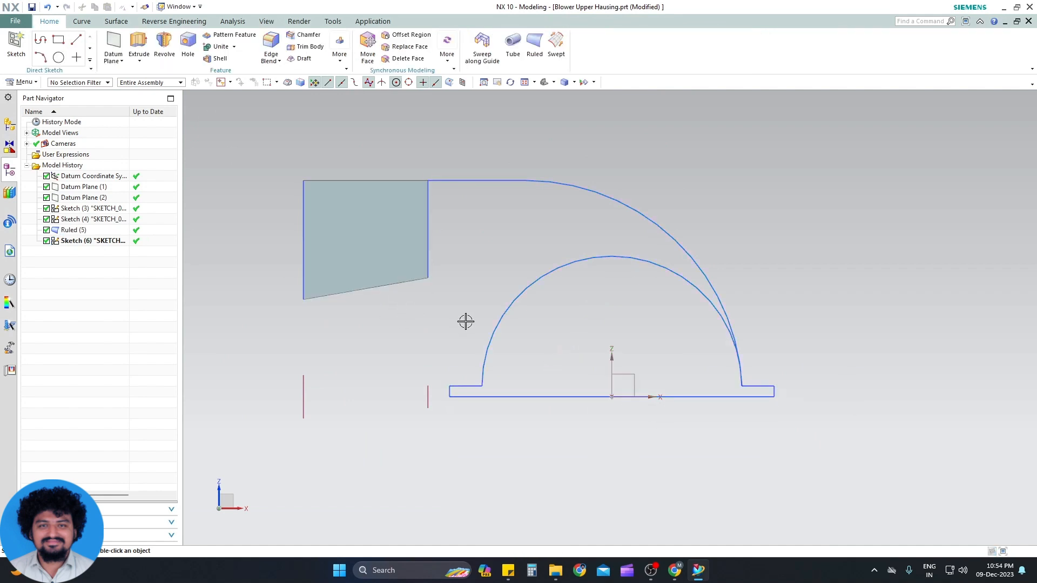
Step: Sweep the ruled body's four-edged end section along the outer line and arc guide, with the Boolean set to Unite
mouse_move(465, 321)
middle_mouse_down()
mouse_move(475, 352)
mouse_move(276, 121)
middle_mouse_up()
left_click(482, 46)
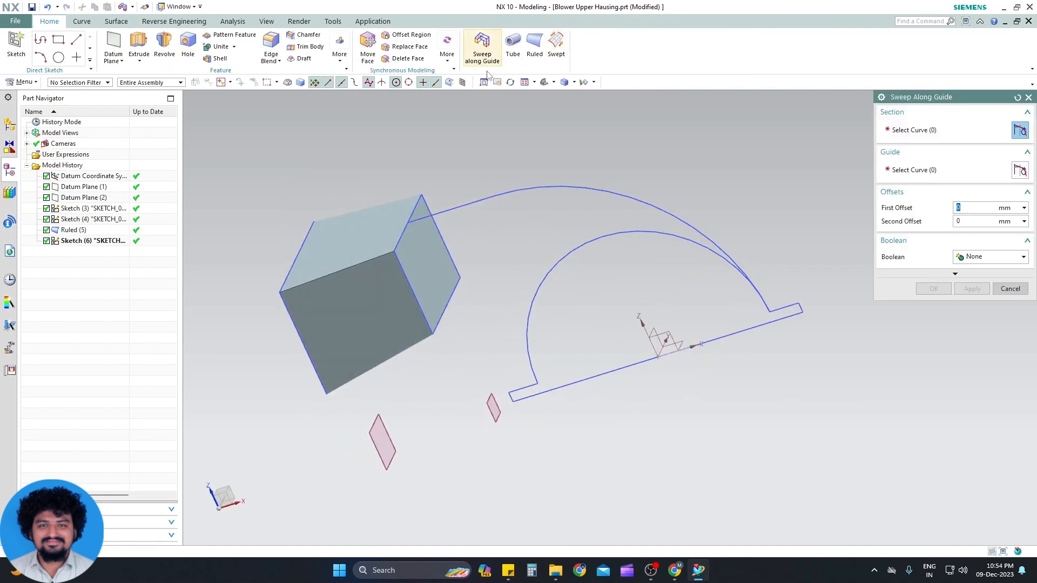
left_click(401, 232)
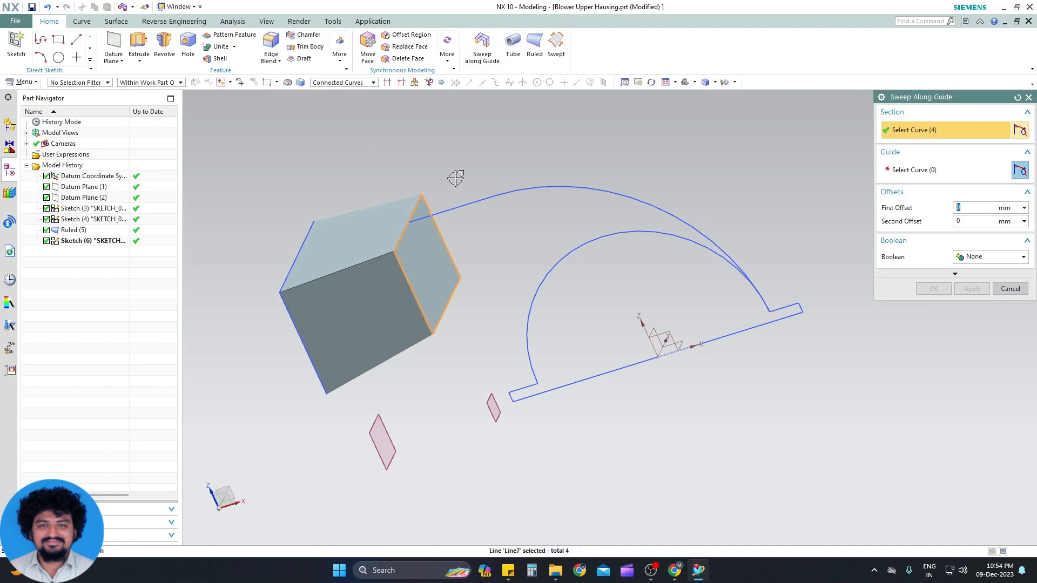
middle_click(449, 155)
left_click(451, 210)
middle_click_drag(489, 234, 505, 282)
middle_click_drag(514, 200, 512, 154)
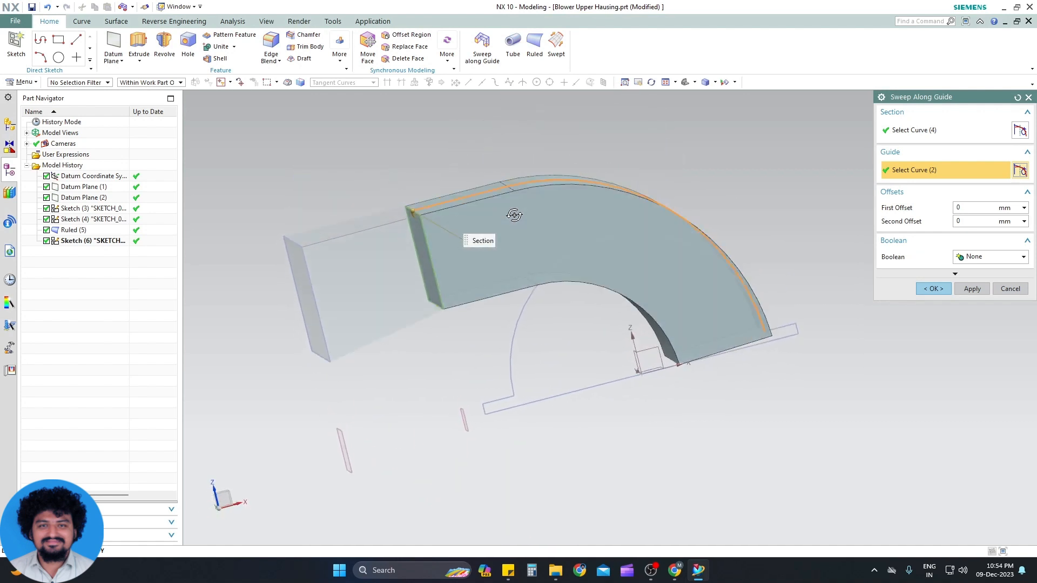
left_click(988, 257)
left_click(973, 276)
left_click(933, 308)
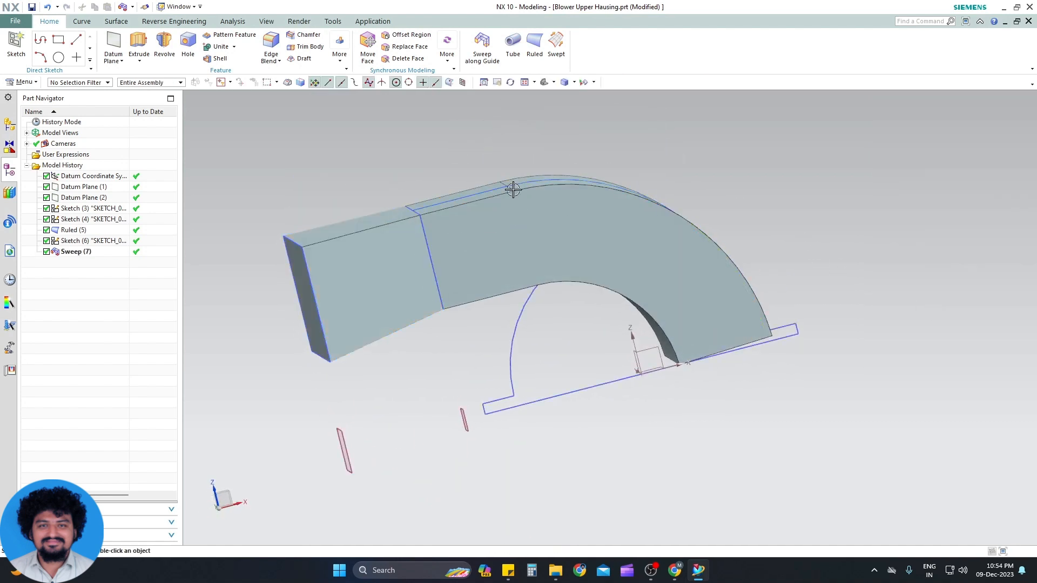
Step: Extrude the arched base profile with a Symmetric Value of 80 mm and unite it with the swept body
left_click(136, 48)
left_click(512, 372)
middle_click_drag(518, 367, 676, 313)
left_click(1024, 237)
left_click(979, 259)
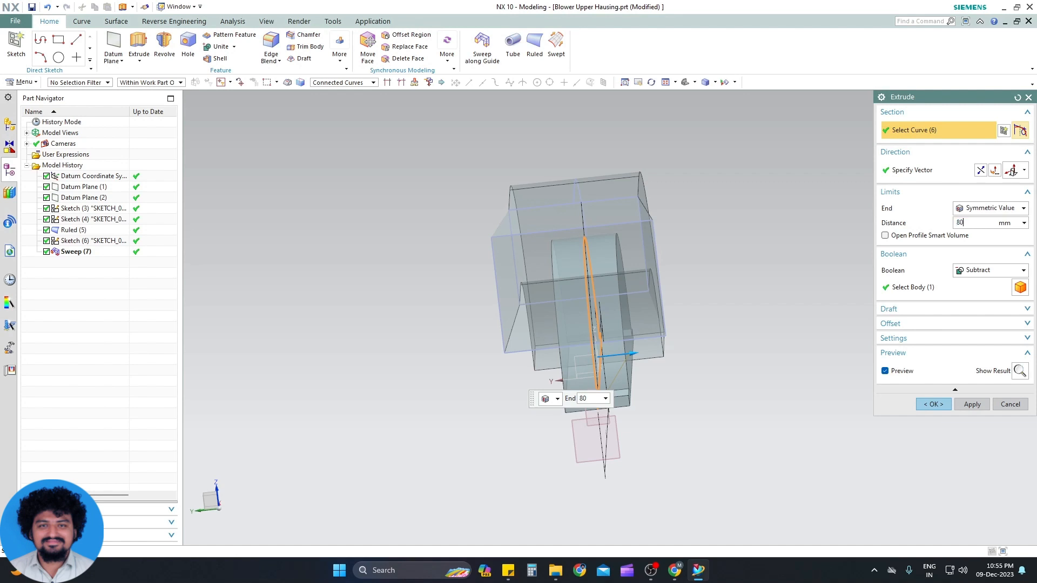
left_click(1004, 271)
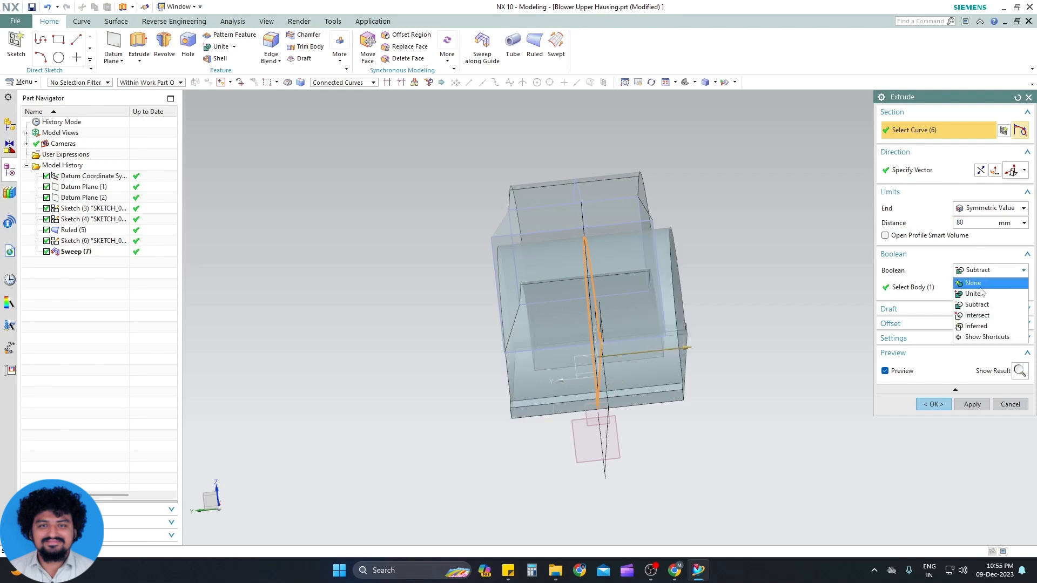
left_click(975, 295)
middle_click_drag(776, 313, 681, 323)
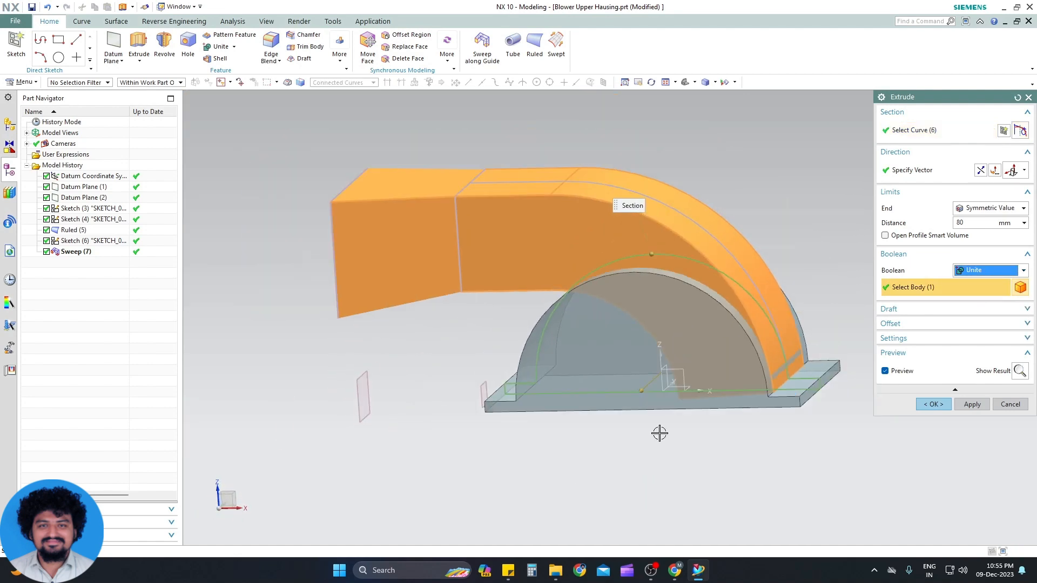
middle_click_drag(703, 411, 682, 416)
left_click(1020, 371)
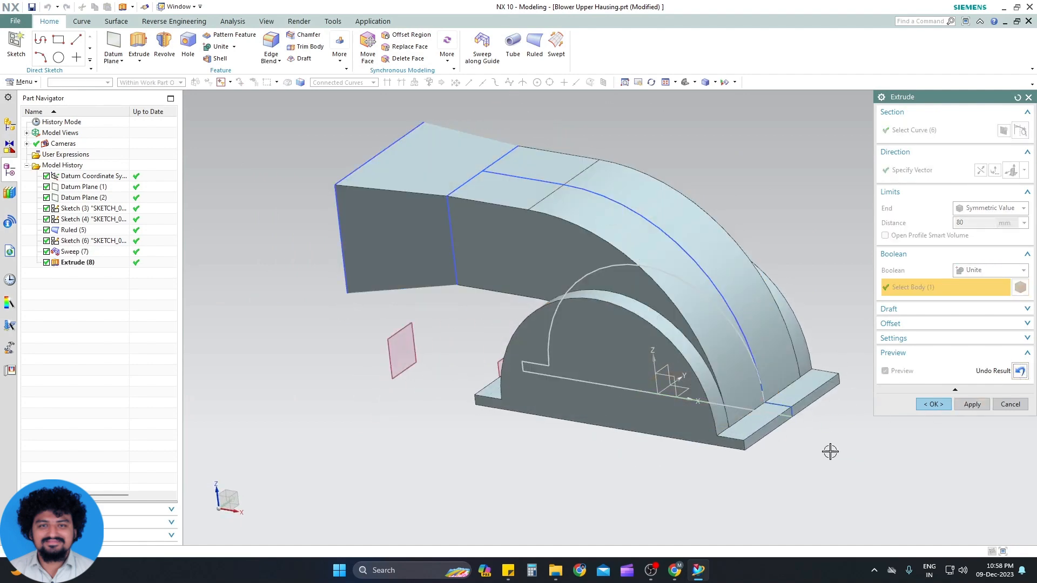
middle_click_drag(676, 453, 692, 438)
scroll(799, 375, "down", 5)
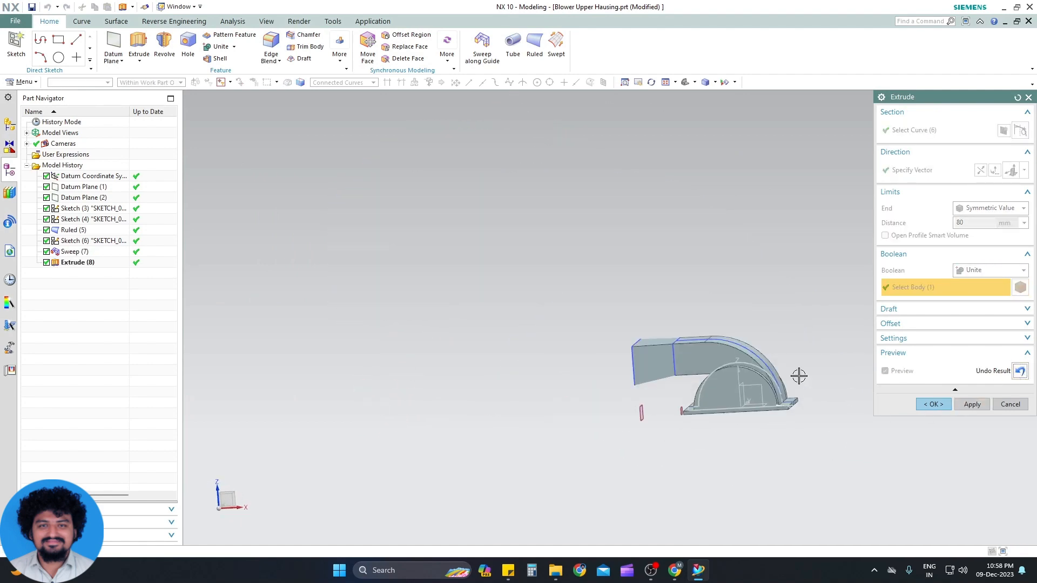
scroll(797, 406, "up", 10)
middle_click(726, 407)
Step: Reopen the base profile sketch and delete the Point on Curve constraint at the outer arc's lower end
scroll(757, 371, "down", 4)
double_click(760, 352)
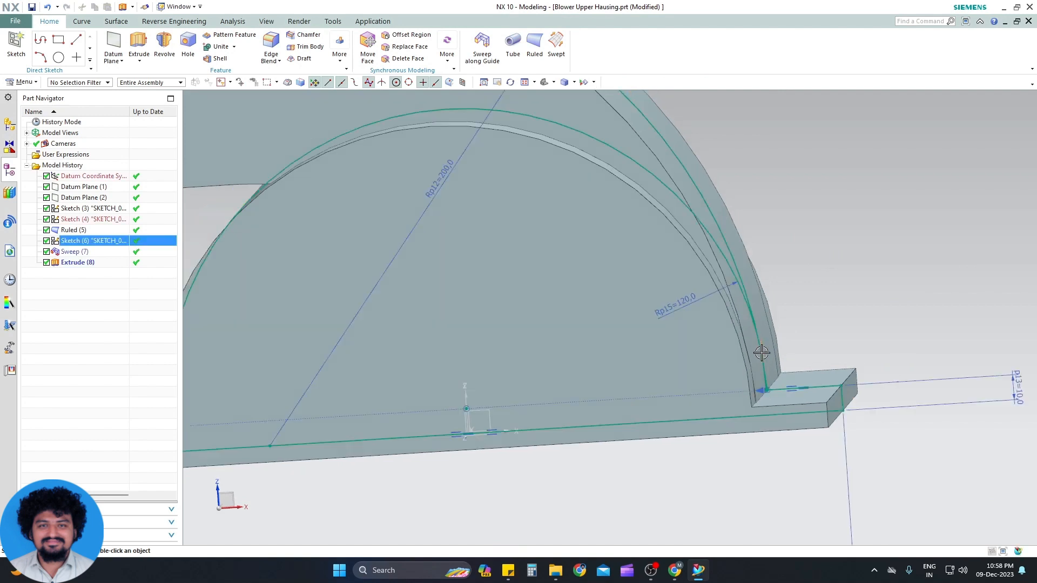
scroll(756, 406, "down", 3)
scroll(756, 406, "up", 10)
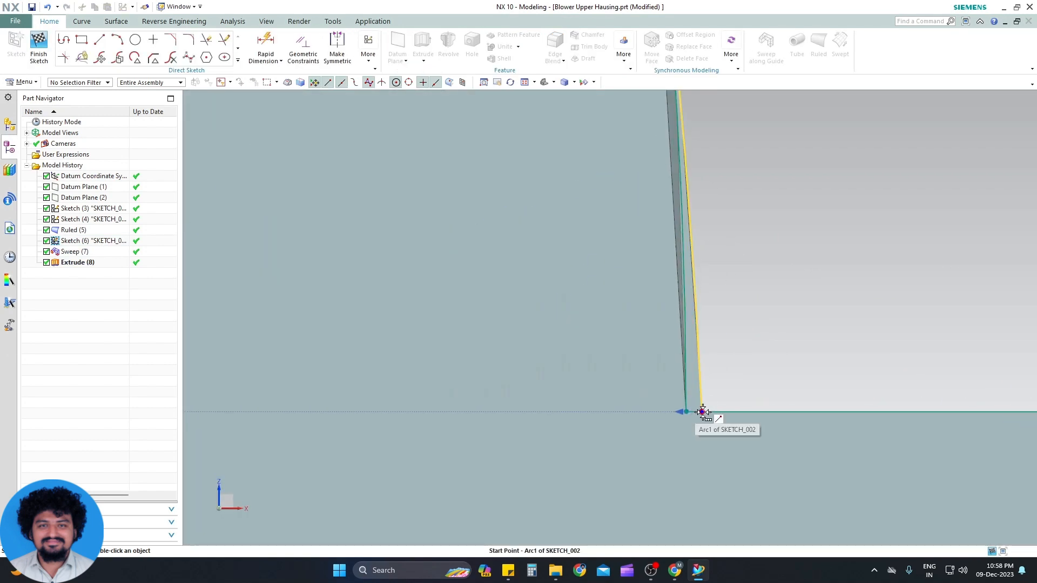
right_click(703, 413)
left_click(723, 420)
left_click(766, 421)
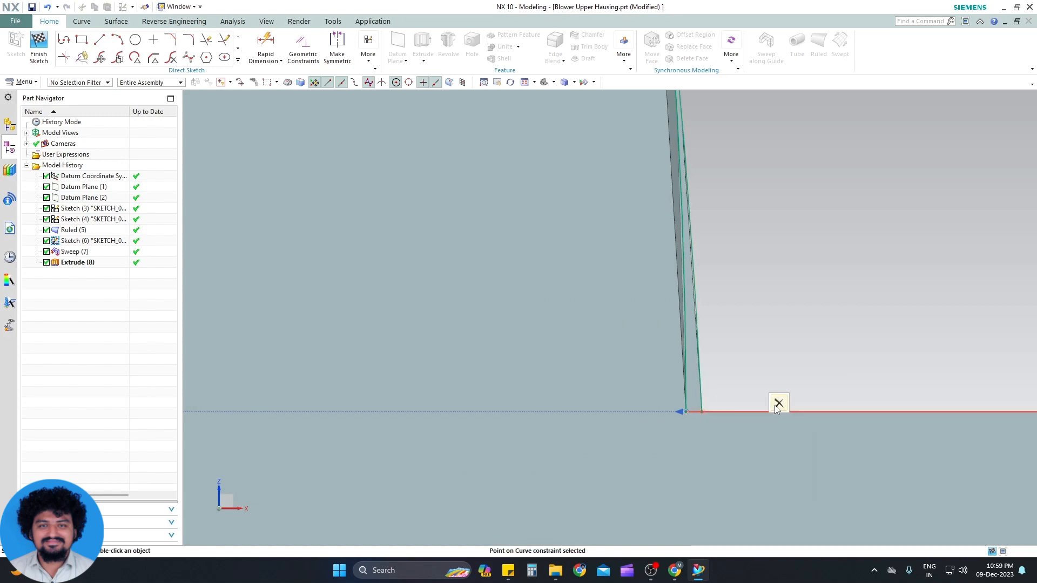
key("Delete")
Step: Make the outer arc's lower endpoint coincident with the arch's right endpoint
key("c")
left_click(912, 135)
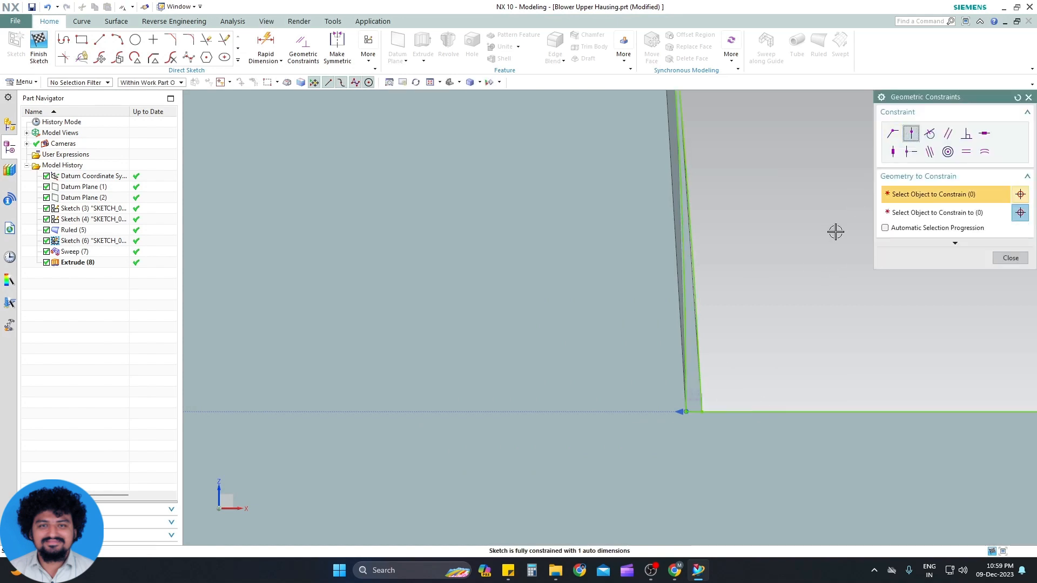
left_click(703, 410)
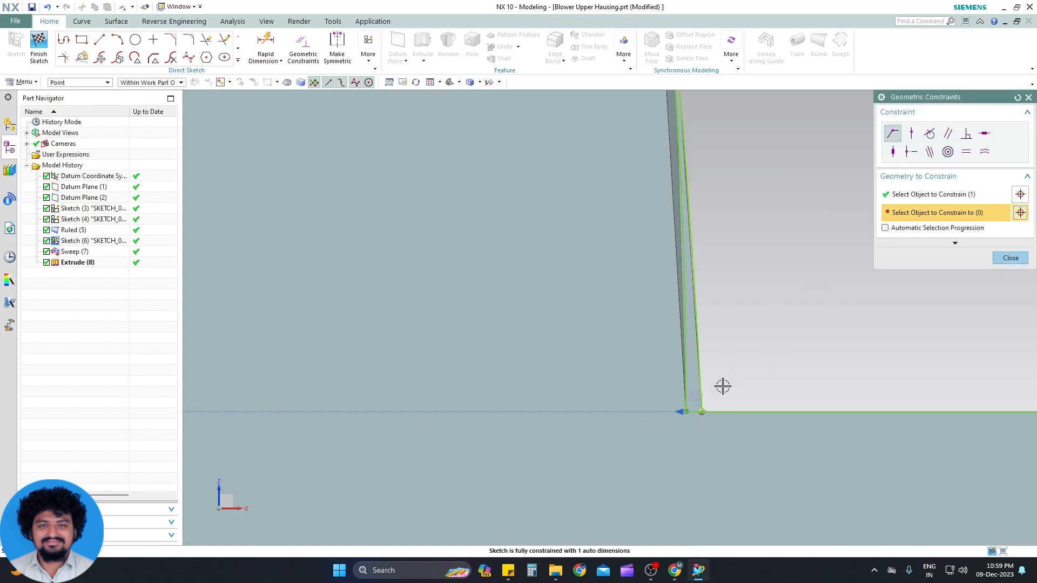
left_click(521, 309)
scroll(651, 346, "down", 3)
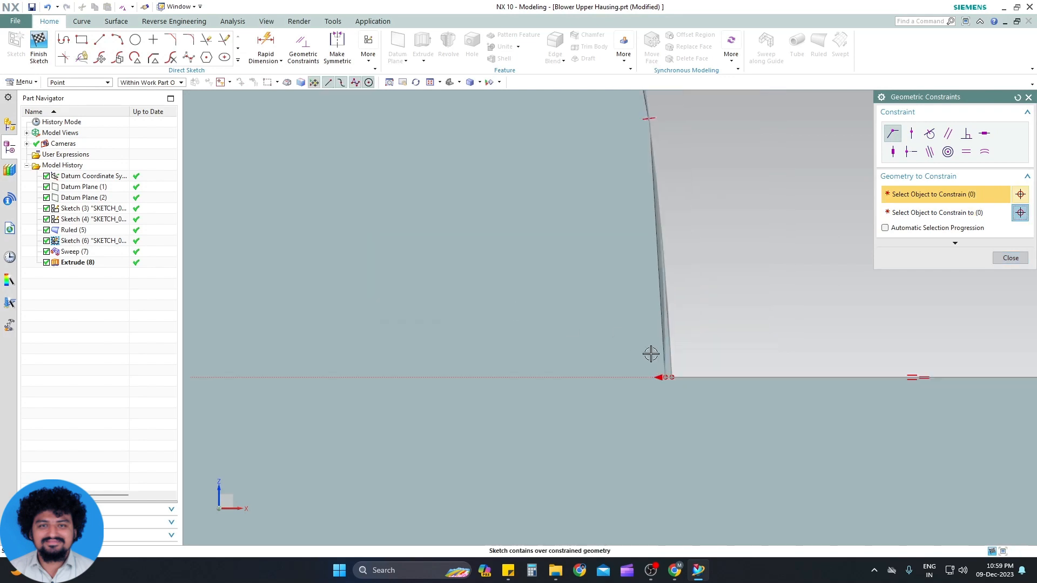
scroll(648, 332, "up", 1)
key("Escape")
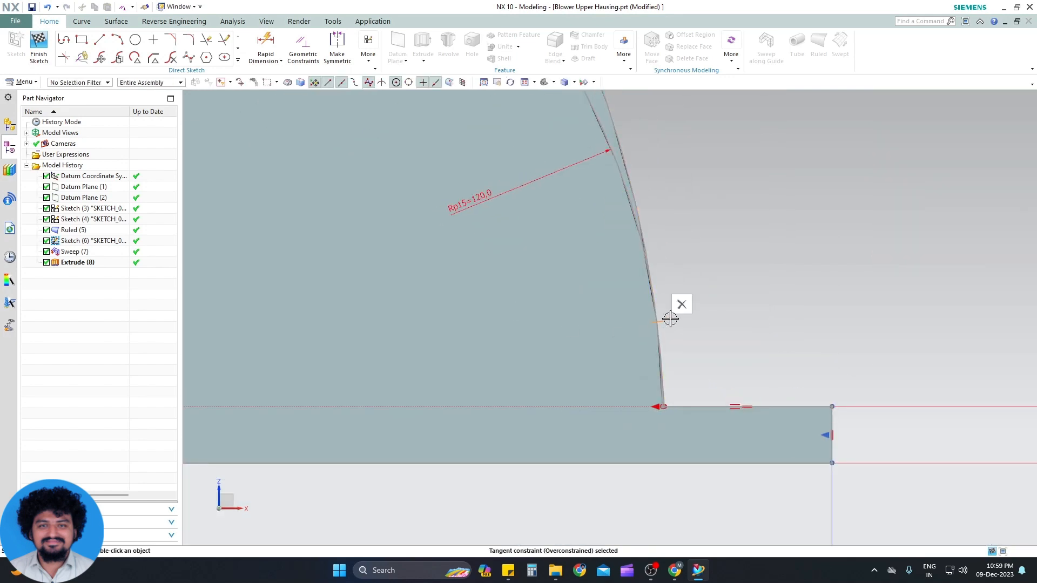
Step: Delete the tangent constraint between the outer arc and the arch and finish the sketch
key("Delete")
scroll(681, 322, "down", 3)
scroll(681, 340, "up", 4)
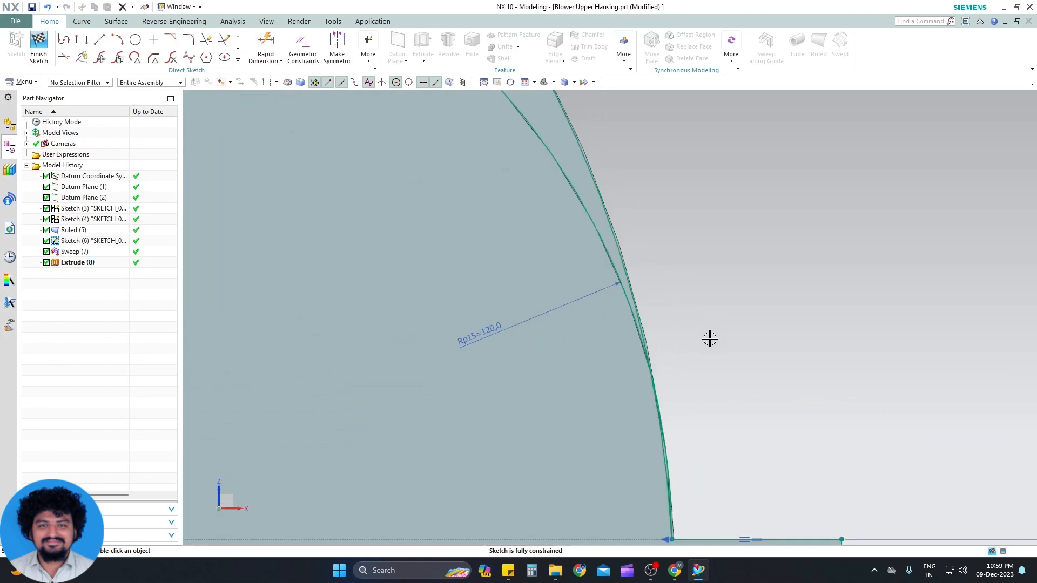
scroll(697, 341, "down", 6)
key("ctrl+q")
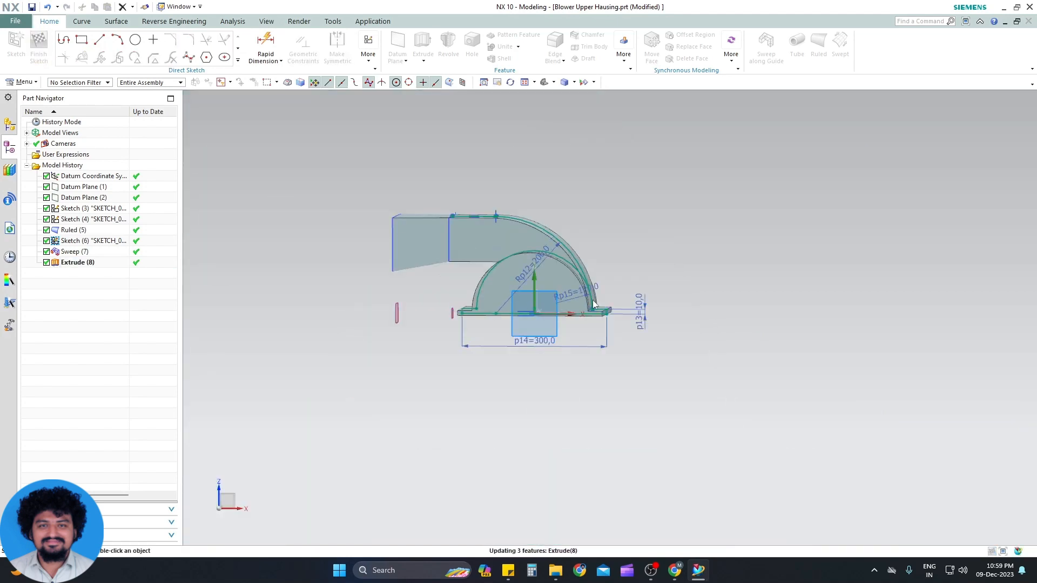
left_click(683, 7)
Step: Edit the base extrude and remove all curves from its section
left_click(115, 263)
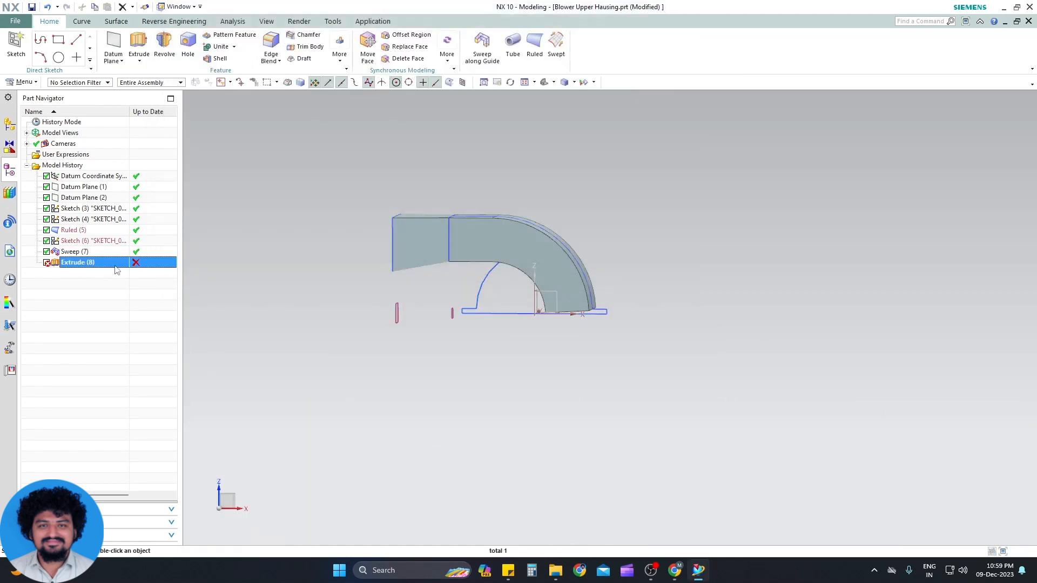
left_click(107, 263)
double_click(65, 263)
middle_click_drag(491, 354, 533, 363)
scroll(532, 362, "down", 2)
scroll(518, 330, "up", 5)
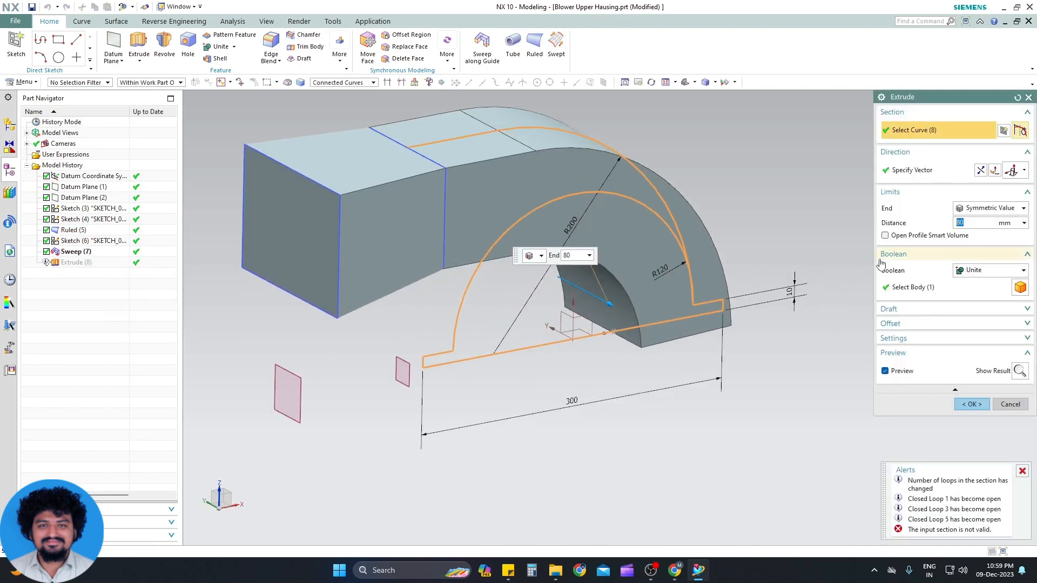
left_click(528, 351, "shift")
left_click(516, 351)
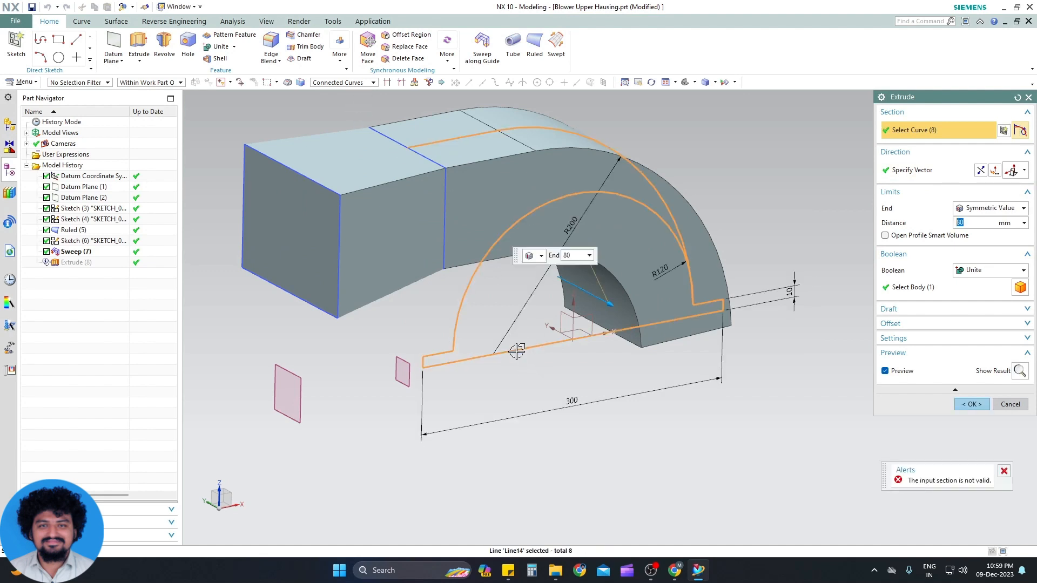
left_click(558, 131, "shift")
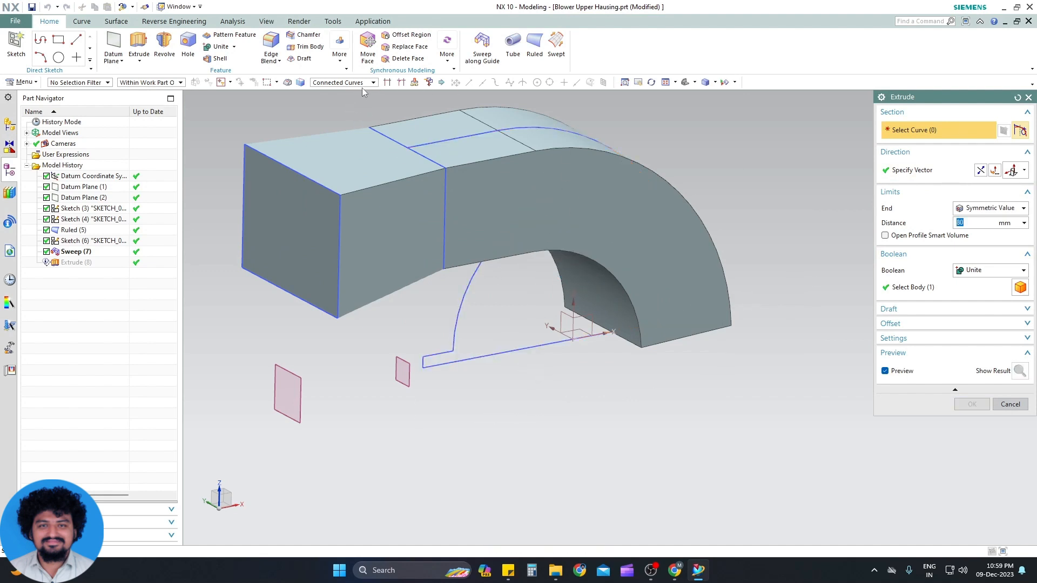
Step: With the Single Curve rule, add the base's bottom line, left end line, left flange line and arch to the section
left_click(346, 82)
left_click(335, 93)
left_click(514, 350)
scroll(422, 366, "up", 5)
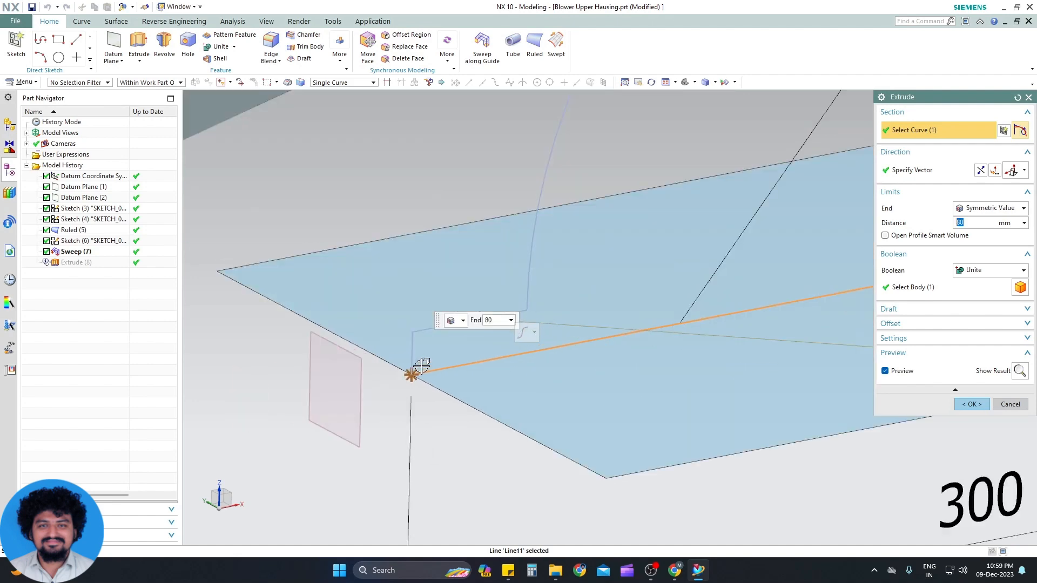
left_click(414, 350)
left_click(467, 320)
left_click(531, 280)
scroll(526, 312, "down", 7)
scroll(658, 301, "up", 5)
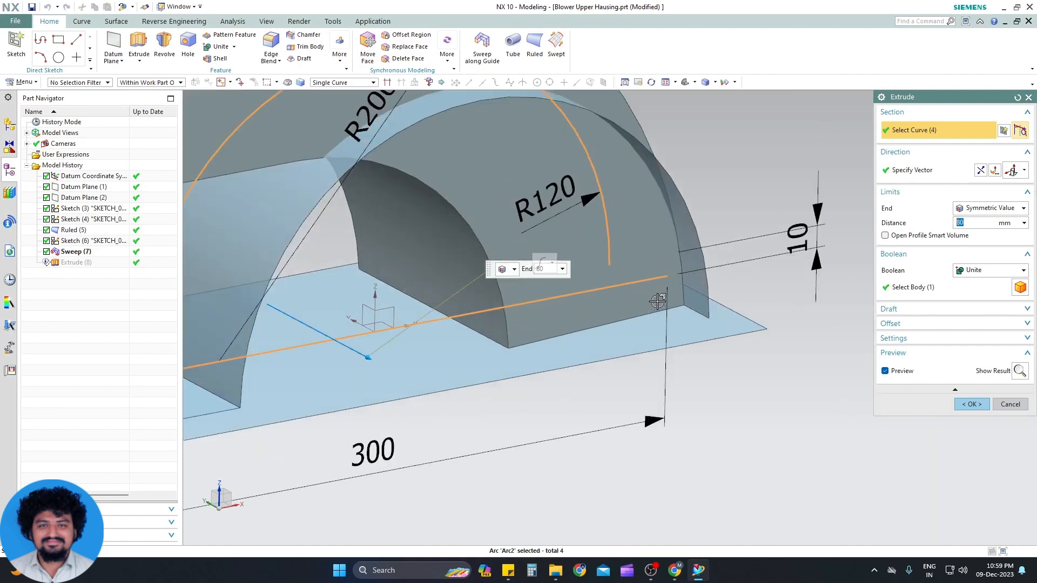
Step: Add the right flange's upper line and the right end line to close the extrude section
scroll(658, 301, "up", 2)
scroll(605, 253, "up", 5)
middle_click_drag(627, 259, 510, 289)
scroll(589, 327, "down", 10)
scroll(551, 312, "up", 3)
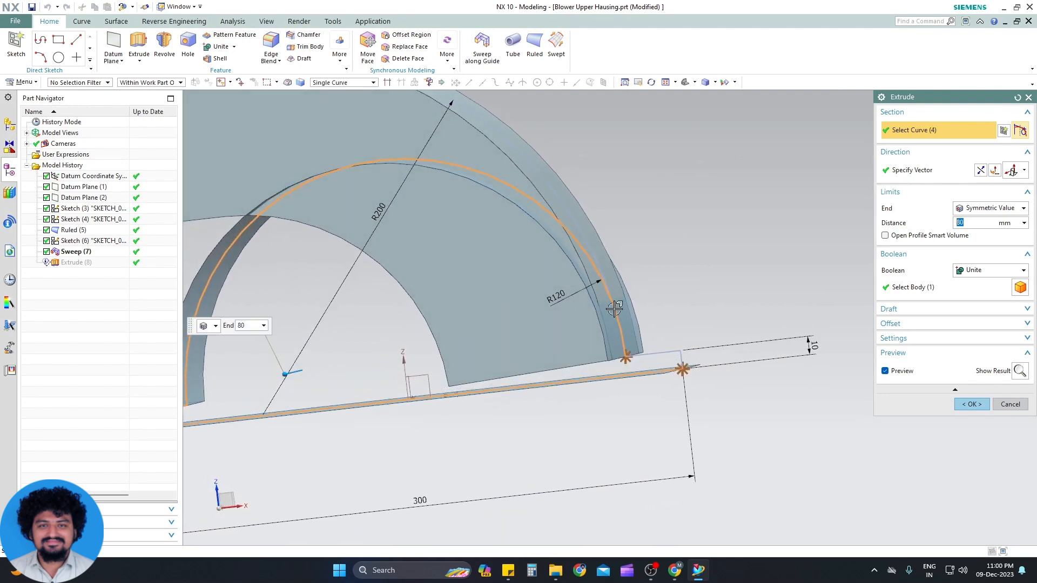
scroll(614, 309, "down", 3)
scroll(627, 322, "up", 3)
left_click(623, 332)
left_click(639, 338)
scroll(643, 324, "up", 4)
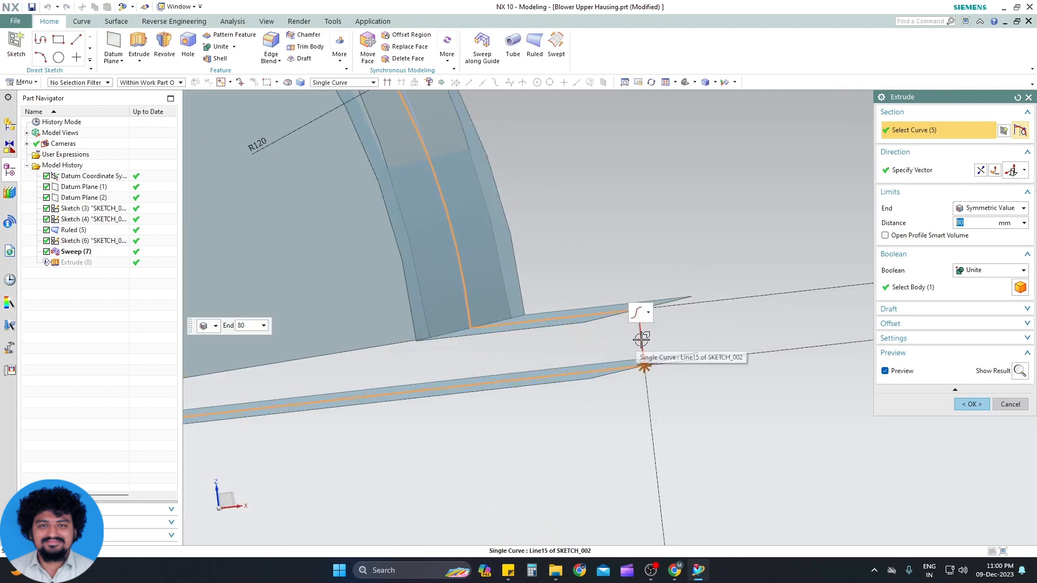
Step: Set the base extrude's body type to Solid, preview the result and confirm the edited extrude
scroll(597, 334, "down", 6)
scroll(598, 335, "up", 3)
mouse_move(597, 334)
middle_mouse_down()
mouse_move(595, 303)
mouse_move(601, 349)
middle_mouse_up()
left_click(941, 339)
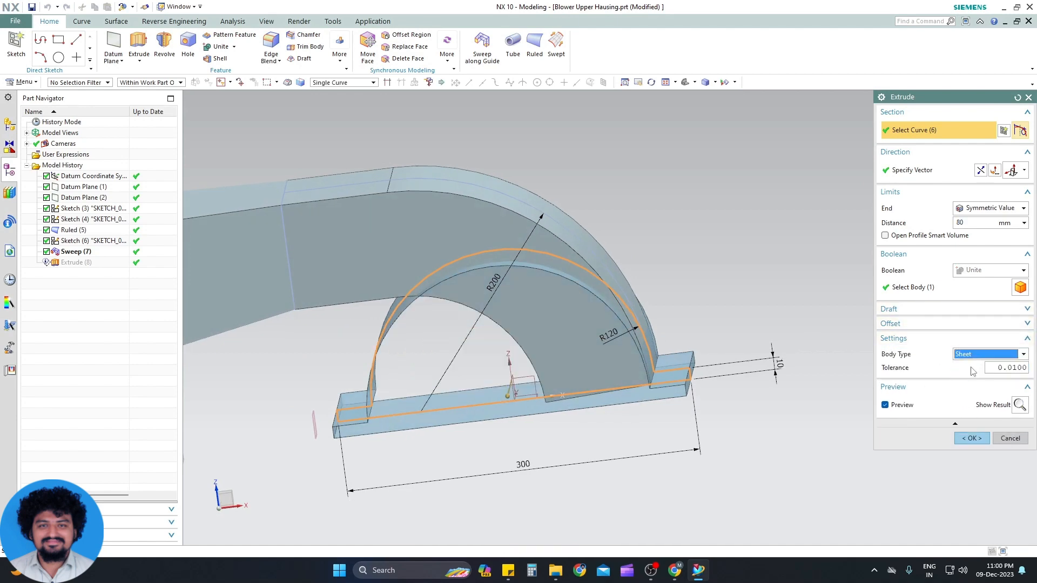
left_click(990, 354)
left_click(984, 362)
middle_click_drag(787, 387, 752, 349)
left_click(1020, 405)
mouse_move(761, 416)
middle_mouse_down()
mouse_move(741, 419)
mouse_move(739, 394)
mouse_move(760, 420)
middle_mouse_up()
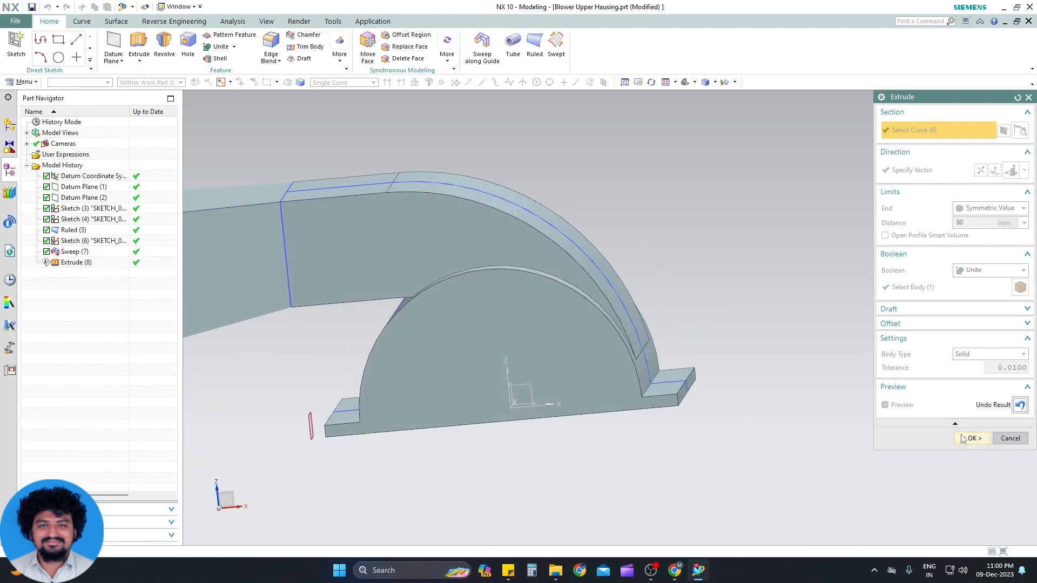
left_click(971, 439)
Step: Hide both datum planes, the two inlet profile sketches and the base sketch
mouse_move(801, 398)
middle_mouse_down()
mouse_move(576, 400)
mouse_move(667, 385)
mouse_move(635, 410)
mouse_move(600, 338)
mouse_move(695, 415)
mouse_move(659, 412)
mouse_move(691, 397)
middle_mouse_up()
left_click(83, 186)
left_click(86, 218, "ctrl")
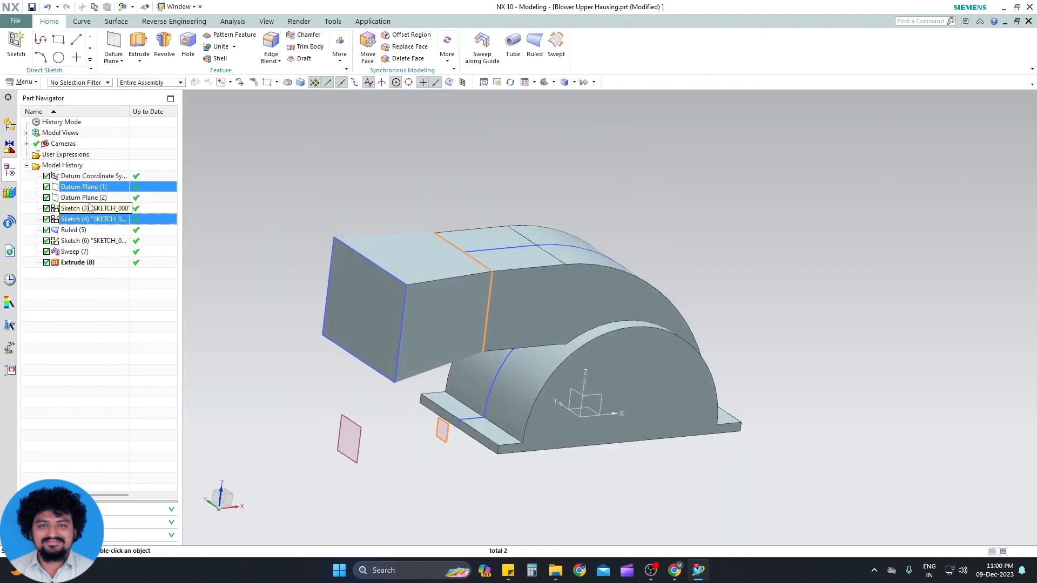
right_click(88, 199)
left_click(105, 205)
mouse_move(282, 316)
middle_mouse_down()
mouse_move(285, 274)
mouse_move(282, 287)
middle_mouse_up()
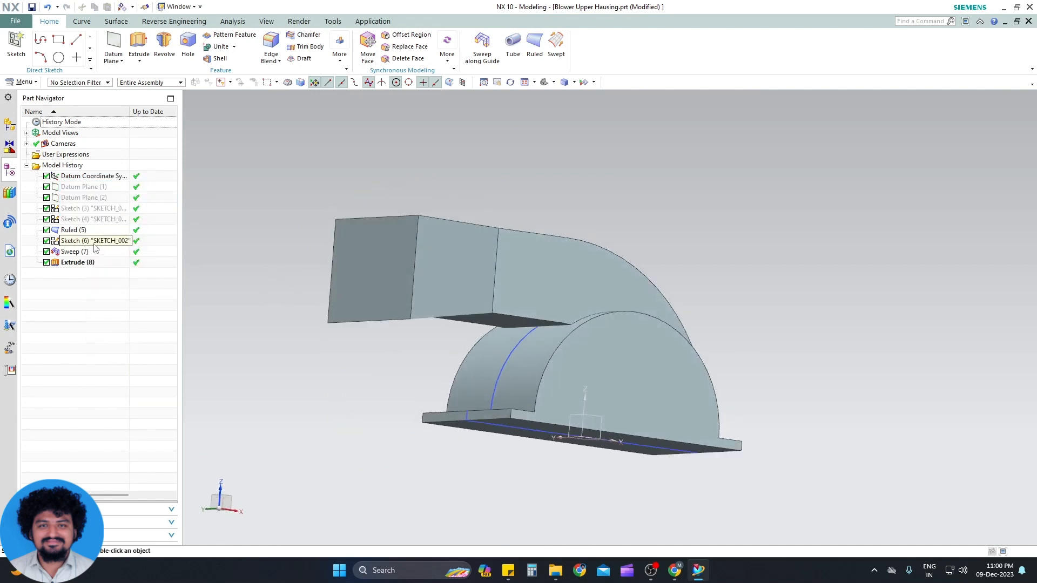
right_click(93, 241)
left_click(115, 217)
Step: Edit the ruled inlet and set its alignment to By Points
mouse_move(292, 324)
middle_mouse_down()
mouse_move(419, 326)
mouse_move(428, 343)
mouse_move(426, 319)
mouse_move(472, 382)
mouse_move(440, 340)
mouse_move(435, 308)
middle_mouse_up()
middle_click_drag(500, 317, 504, 370)
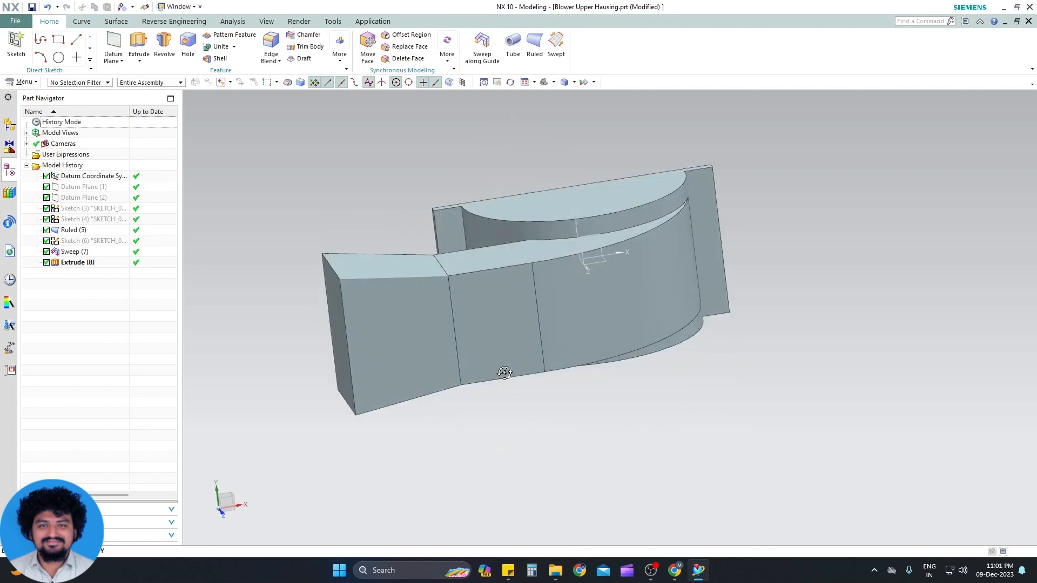
middle_click_drag(401, 301, 421, 351)
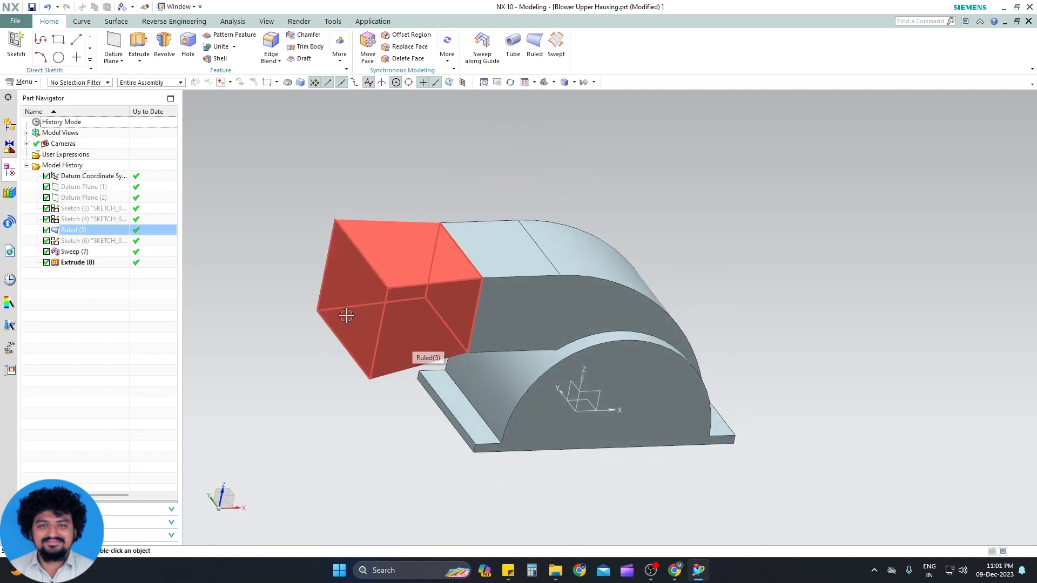
left_click(81, 232)
double_click(92, 232)
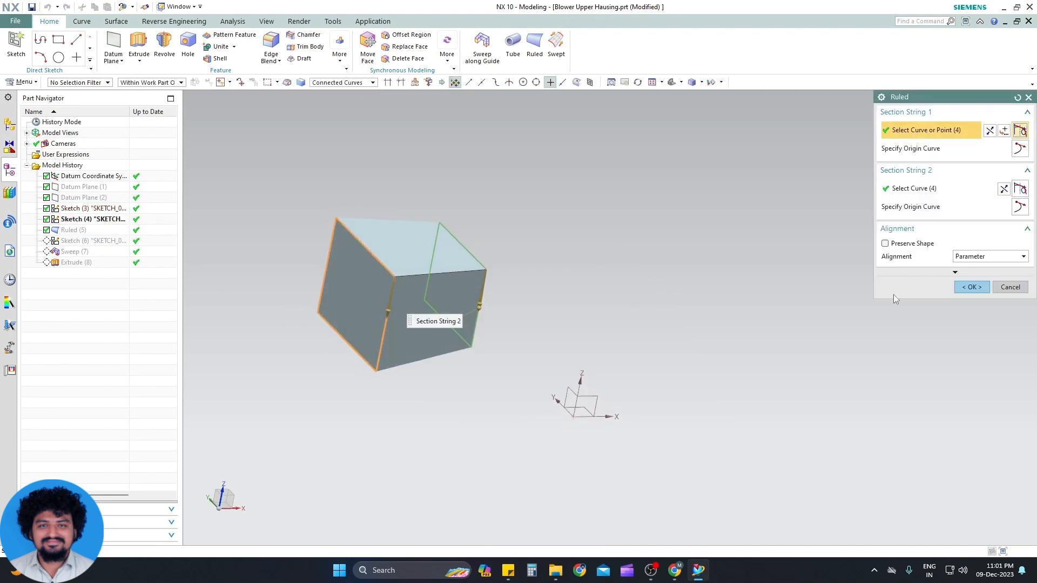
left_click(956, 272)
left_click(990, 257)
left_click(973, 283)
scroll(559, 324, "up", 3)
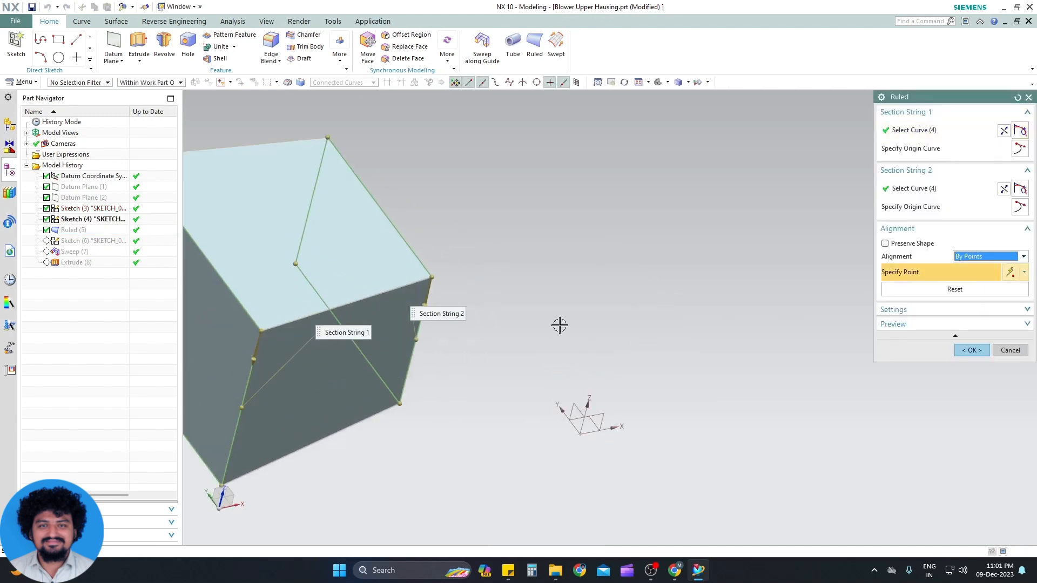
middle_click_drag(560, 324, 521, 317)
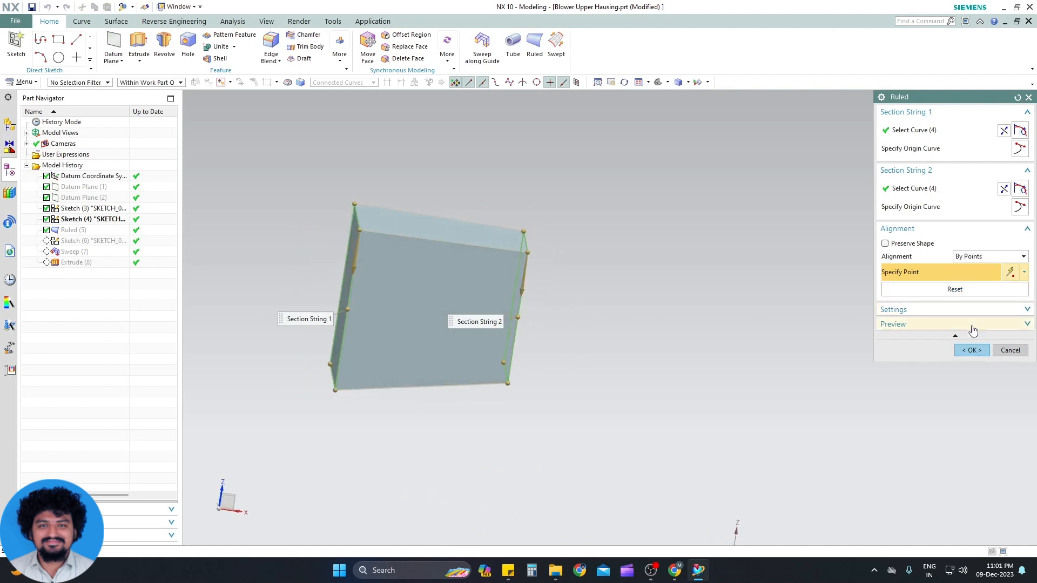
left_click(972, 350)
Step: Blend the two side edges where the ruled inlet meets the swept duct
middle_click_drag(973, 351, 640, 418)
scroll(580, 372, "down", 4)
scroll(645, 416, "up", 3)
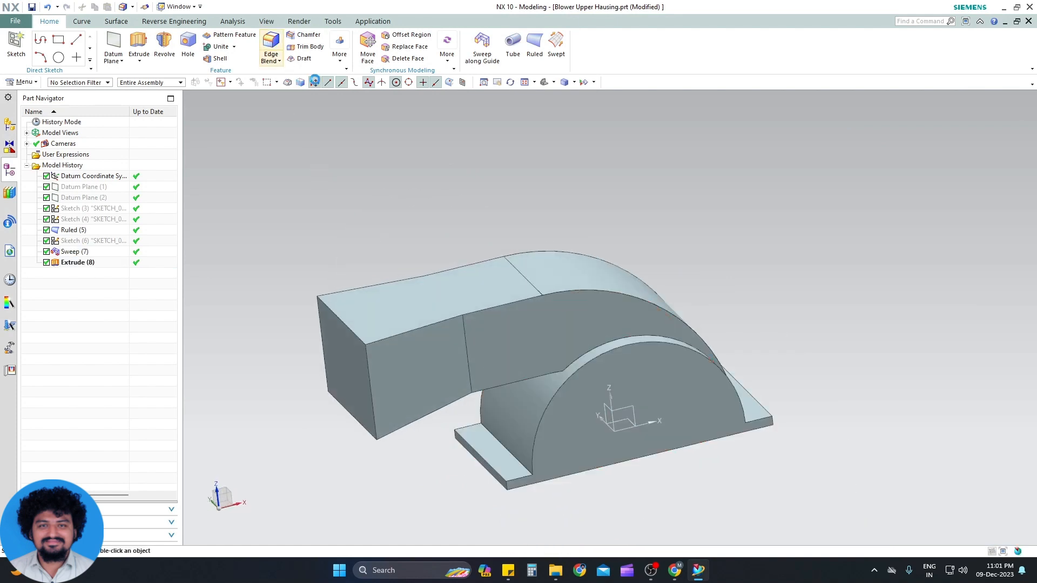
left_click(270, 43)
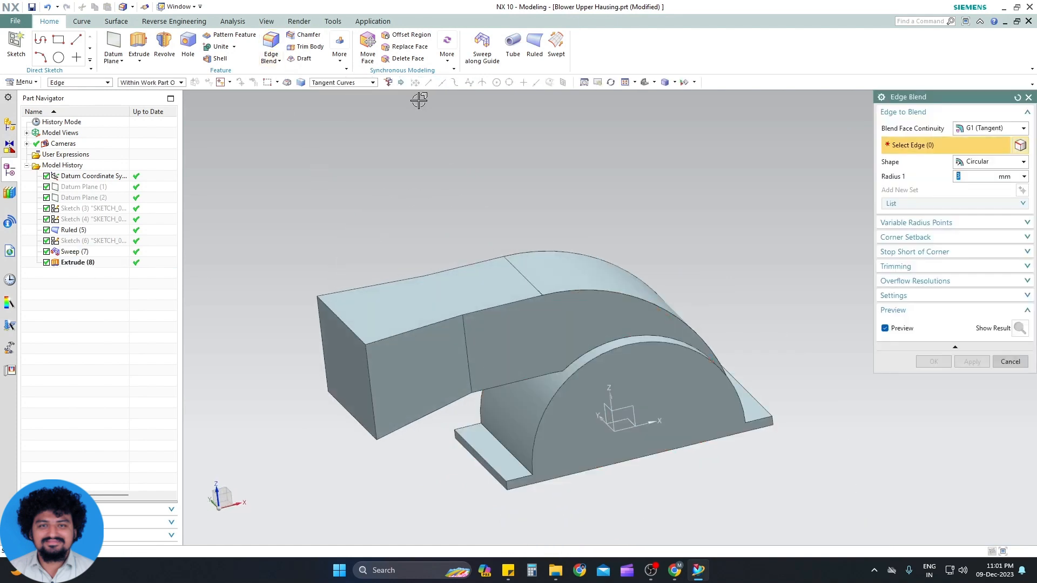
left_click(459, 330)
middle_click_drag(447, 347, 525, 332)
left_click(662, 327)
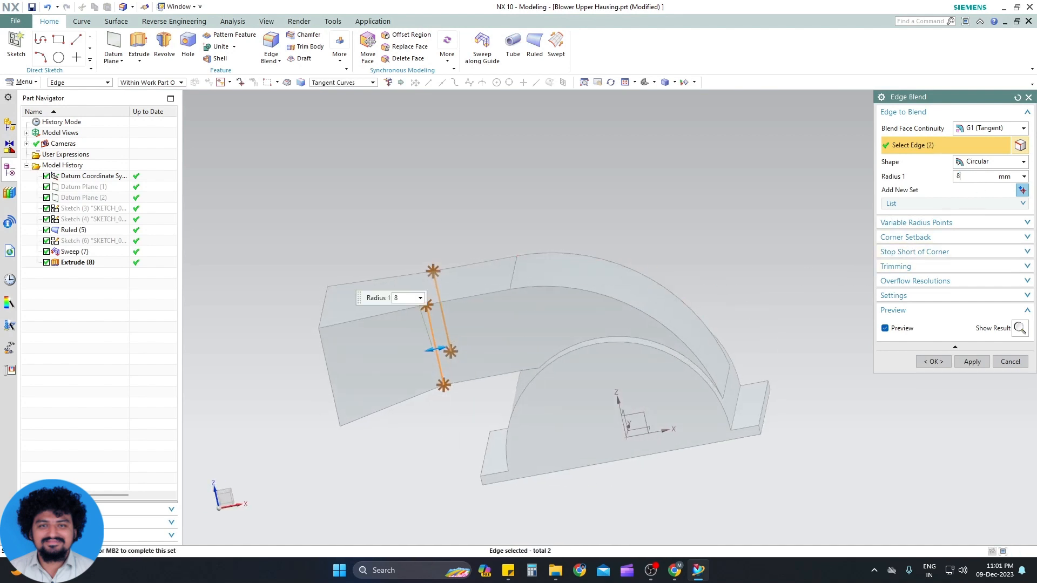
left_click(1019, 329)
Step: Set up a 30 mm edge blend on the two long upper edges of the duct and the inlet's lower edges
middle_click_drag(599, 302, 657, 299)
left_click(457, 315)
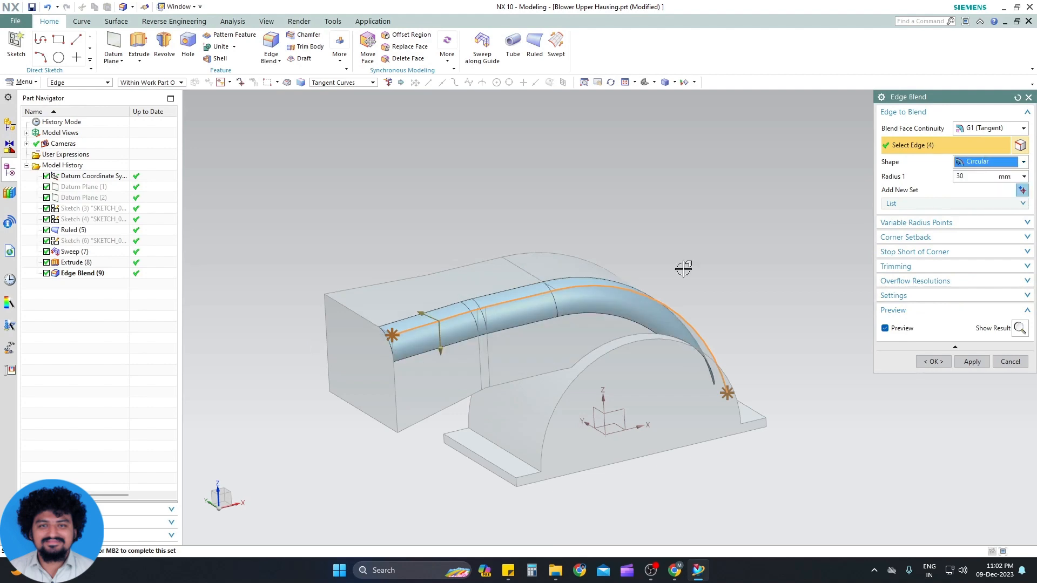
middle_click_drag(685, 268, 409, 349)
left_click(476, 350)
left_click(415, 335)
scroll(410, 349, "up", 1)
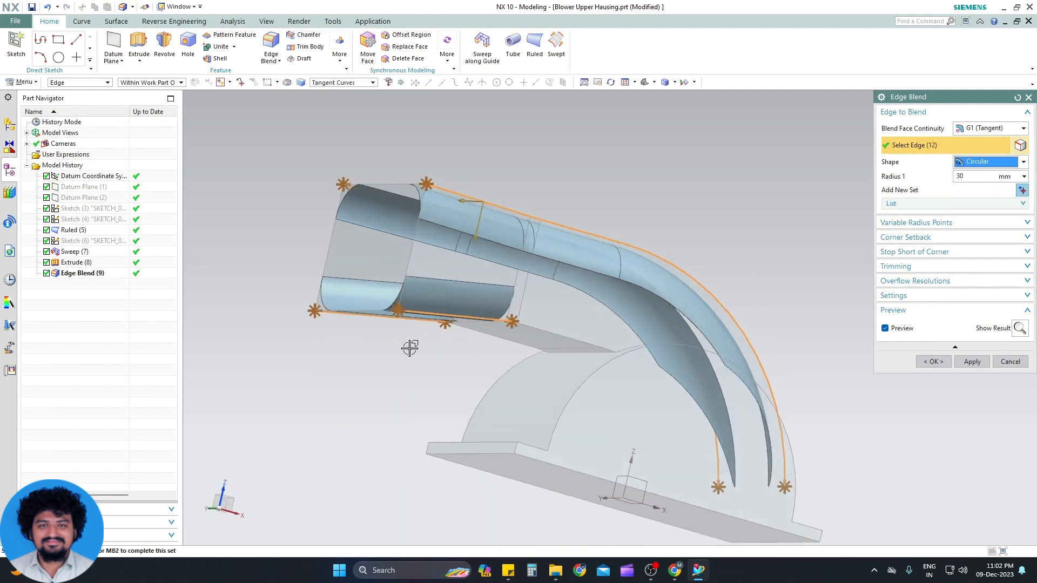
Step: Add the remaining long lower edges of the duct to the 30 mm blend, preview it and apply it
scroll(529, 327, "down", 4)
scroll(525, 328, "up", 10)
left_click(527, 330)
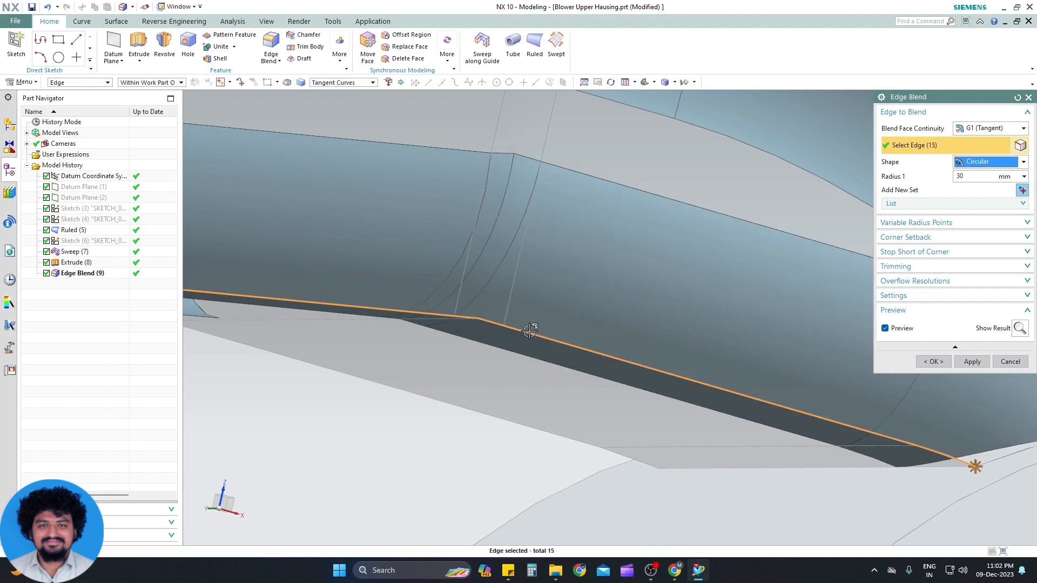
left_click(437, 406)
scroll(433, 403, "down", 8)
middle_click_drag(430, 394, 388, 419)
scroll(389, 419, "up", 2)
scroll(449, 381, "down", 4)
scroll(479, 382, "up", 1)
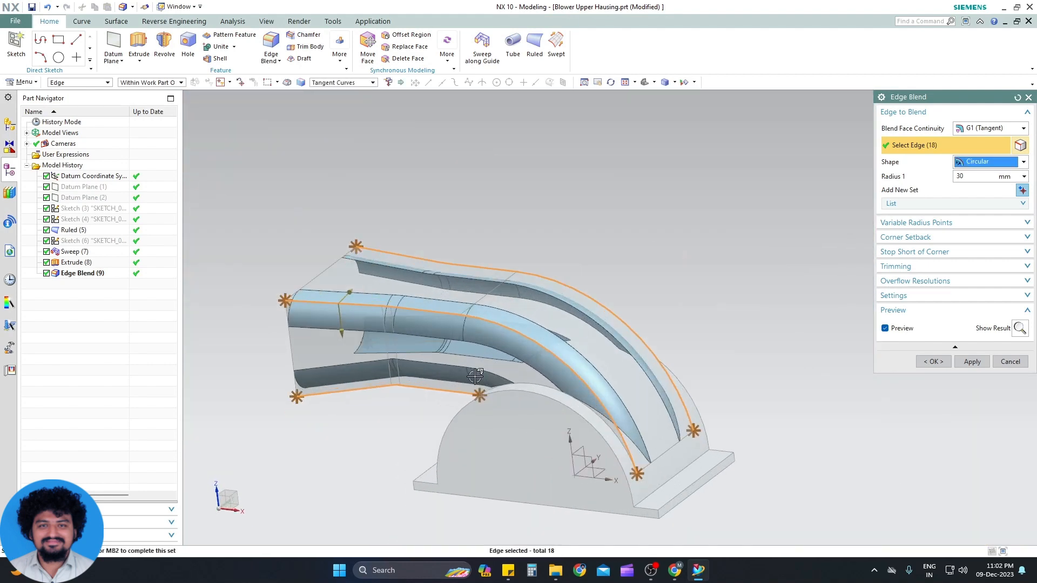
middle_click_drag(495, 380, 513, 377)
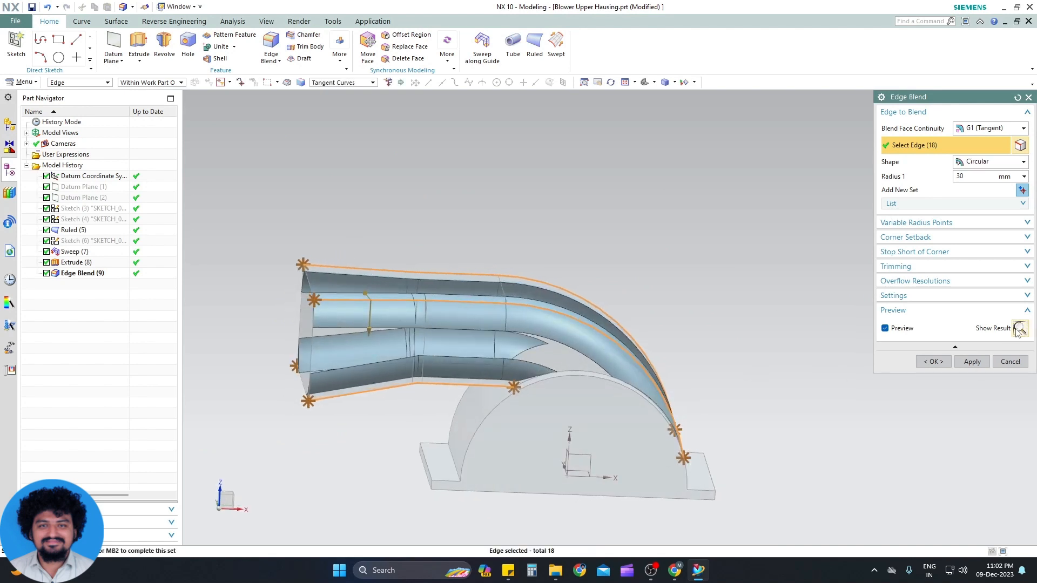
left_click(1019, 329)
left_click(972, 361)
Step: Blend the intersection edges between the duct and the arched base with a 15 mm radius
middle_click_drag(752, 366, 493, 373)
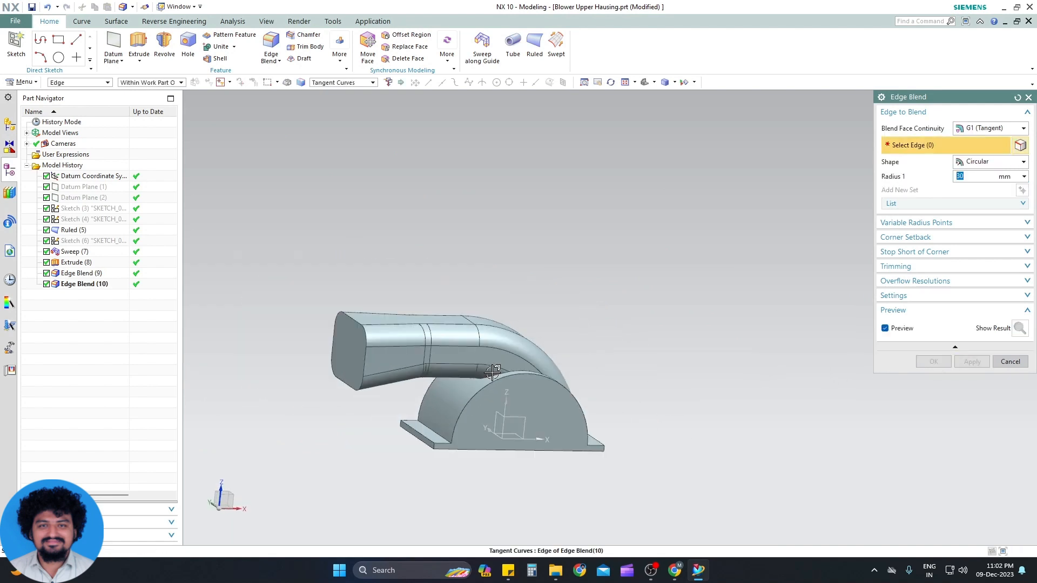
scroll(493, 373, "up", 3)
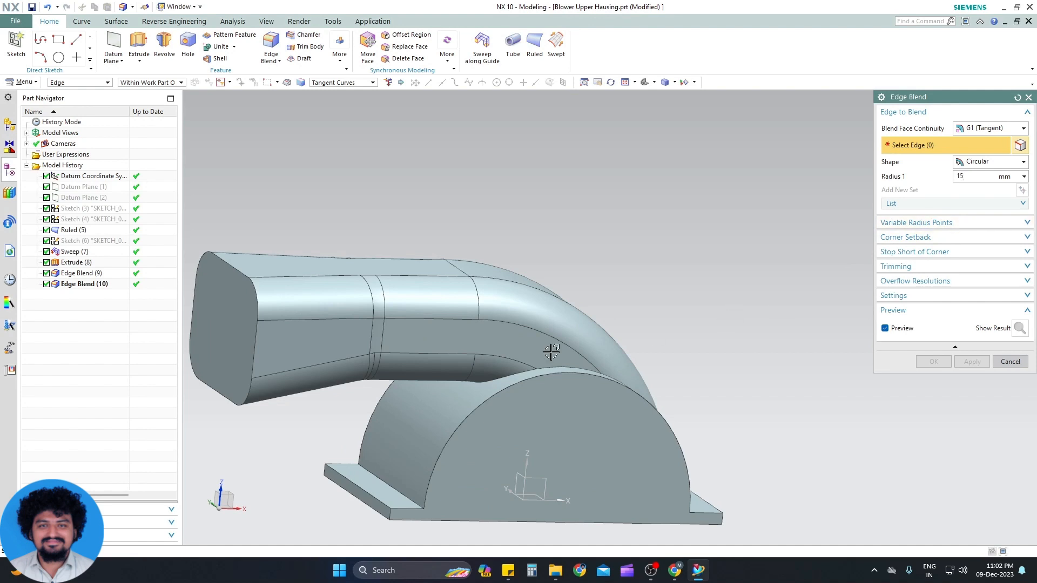
scroll(590, 359, "up", 2)
mouse_move(597, 358)
middle_mouse_down()
mouse_move(535, 366)
mouse_move(590, 375)
middle_mouse_up()
scroll(546, 371, "down", 5)
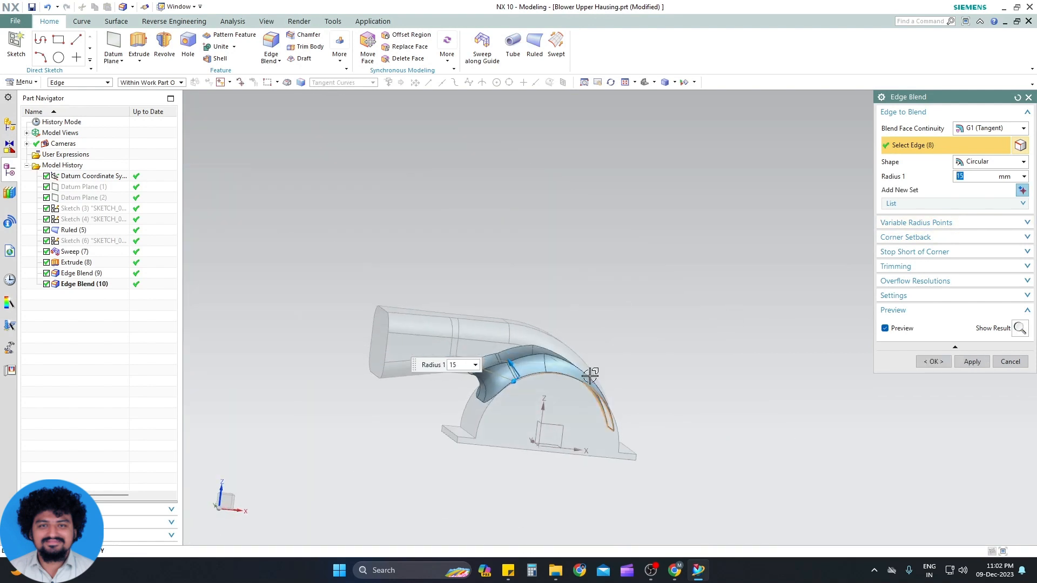
middle_click(694, 359)
middle_click_drag(696, 365, 673, 390)
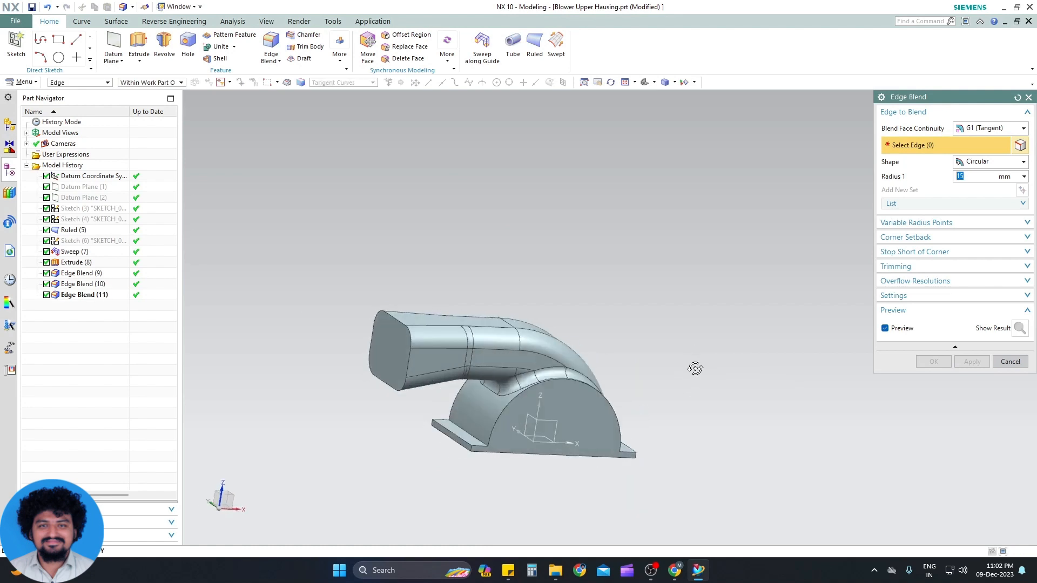
left_click(1010, 362)
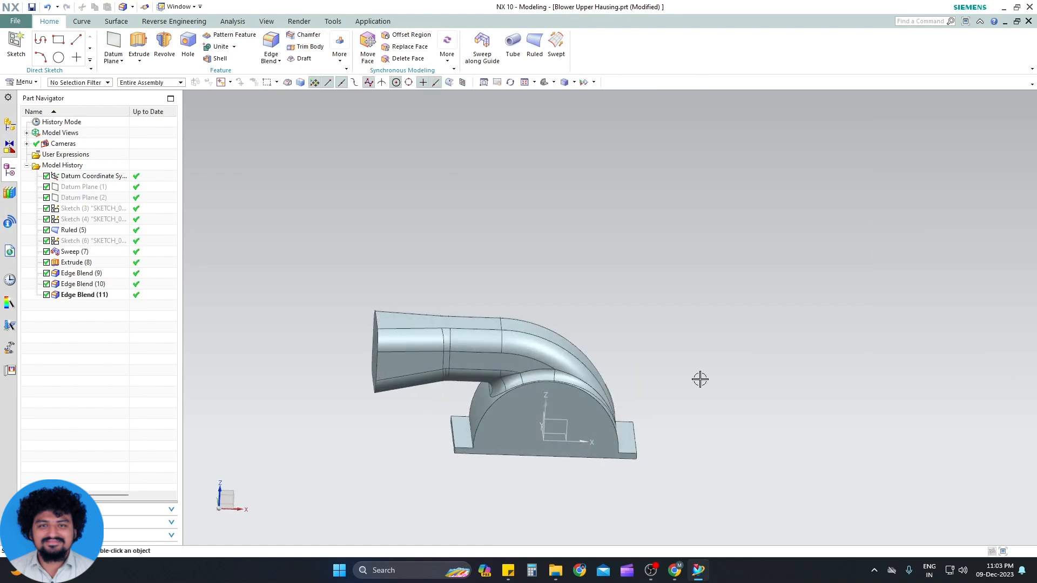
Step: Shell the housing with a 5 mm wall, piercing the inlet's end face and leaving the base's front arch face unselected
mouse_move(701, 379)
middle_mouse_down()
mouse_move(657, 340)
mouse_move(687, 377)
middle_mouse_up()
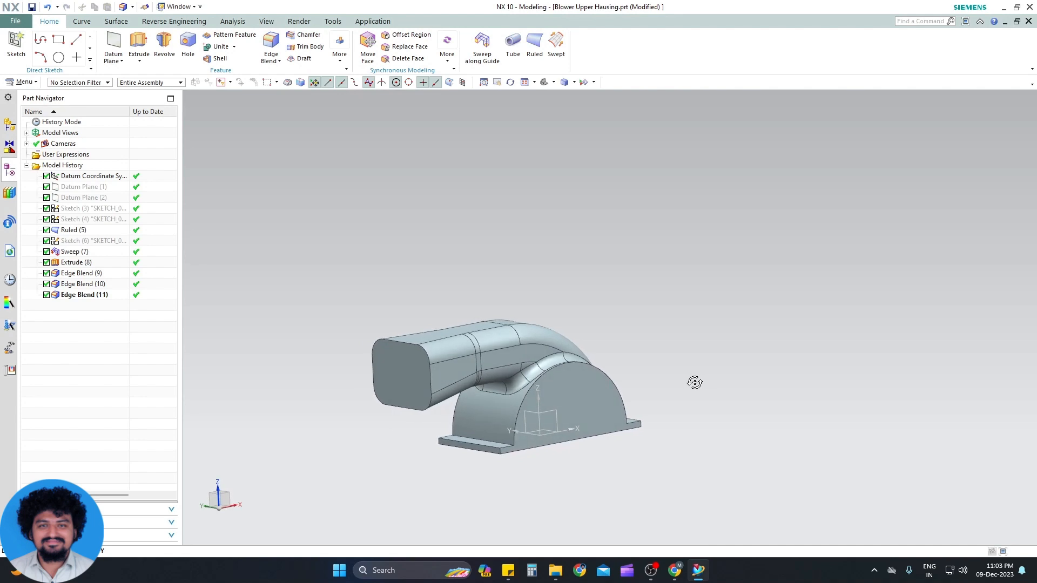
left_click(212, 58)
left_click(405, 379)
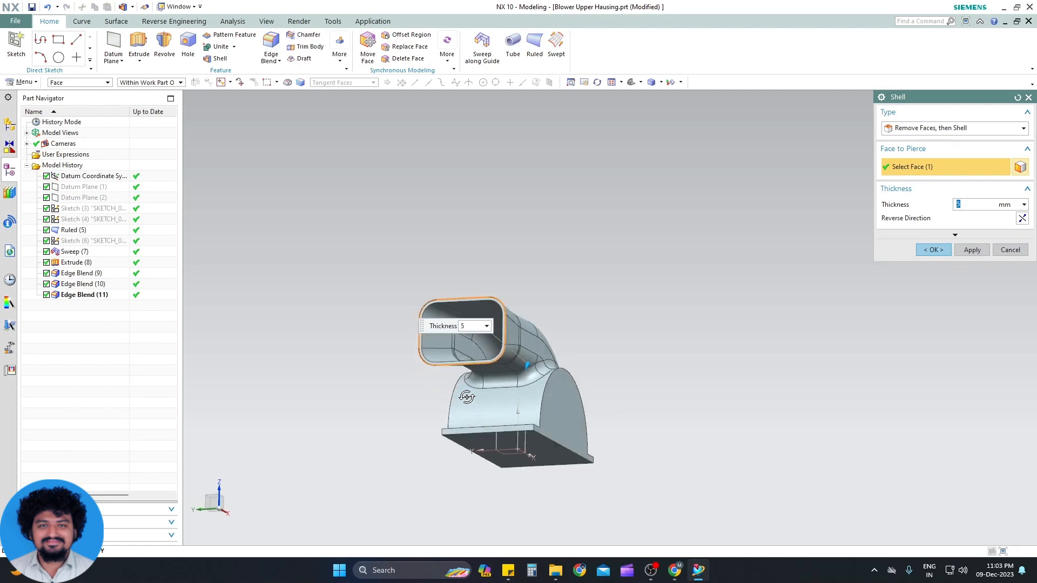
middle_click_drag(467, 398, 381, 303)
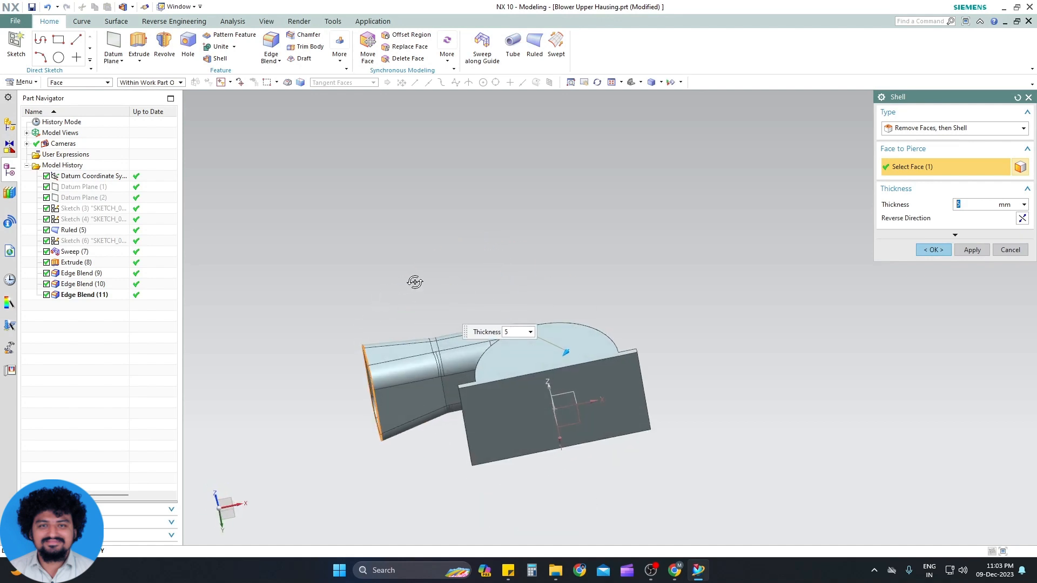
middle_click_drag(426, 327, 437, 303)
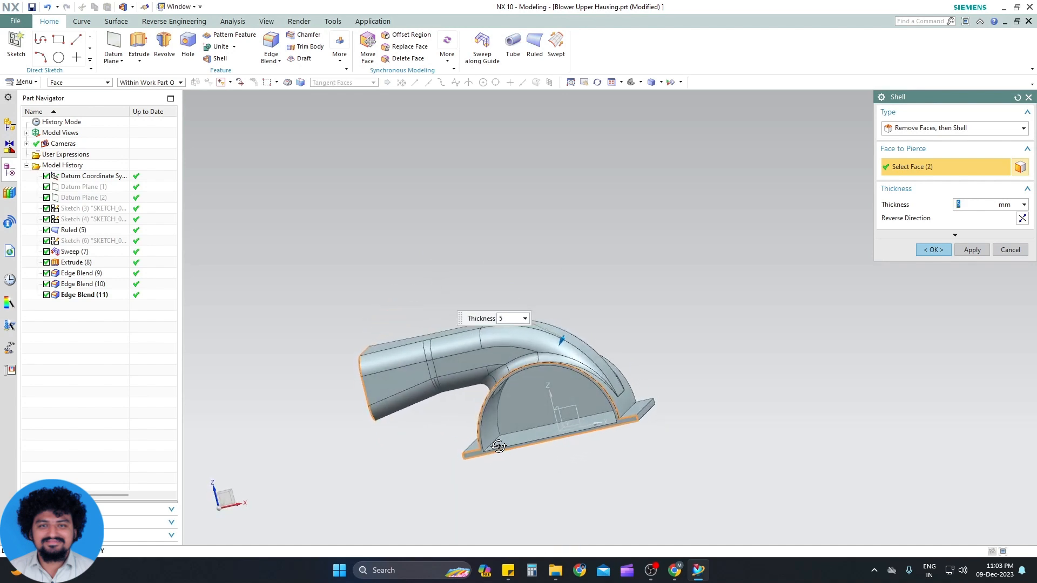
middle_click_drag(499, 443, 467, 443)
scroll(468, 443, "up", 2)
left_click(502, 428, "shift")
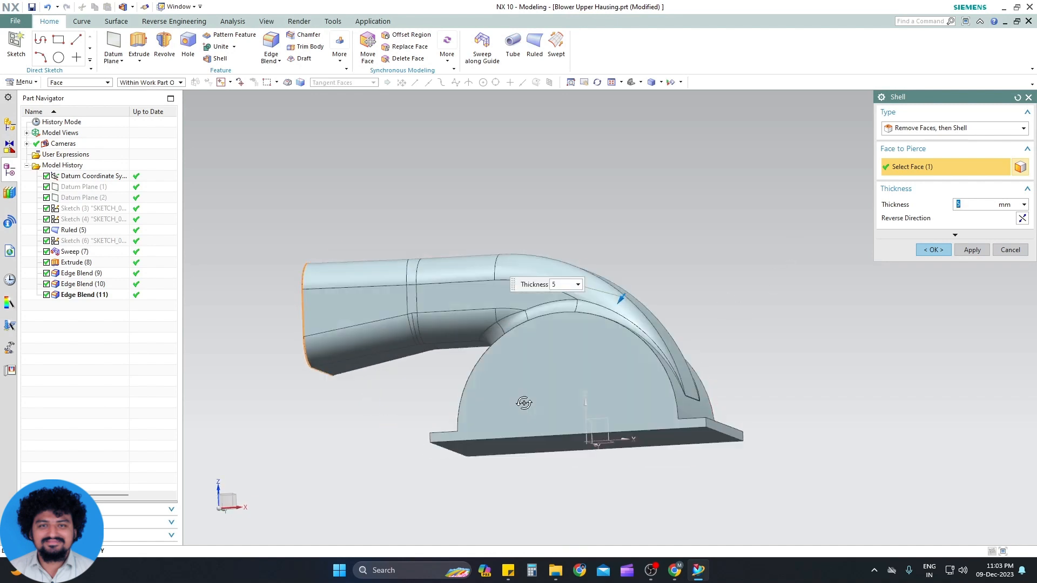
left_click(932, 250)
middle_click_drag(930, 250, 701, 299)
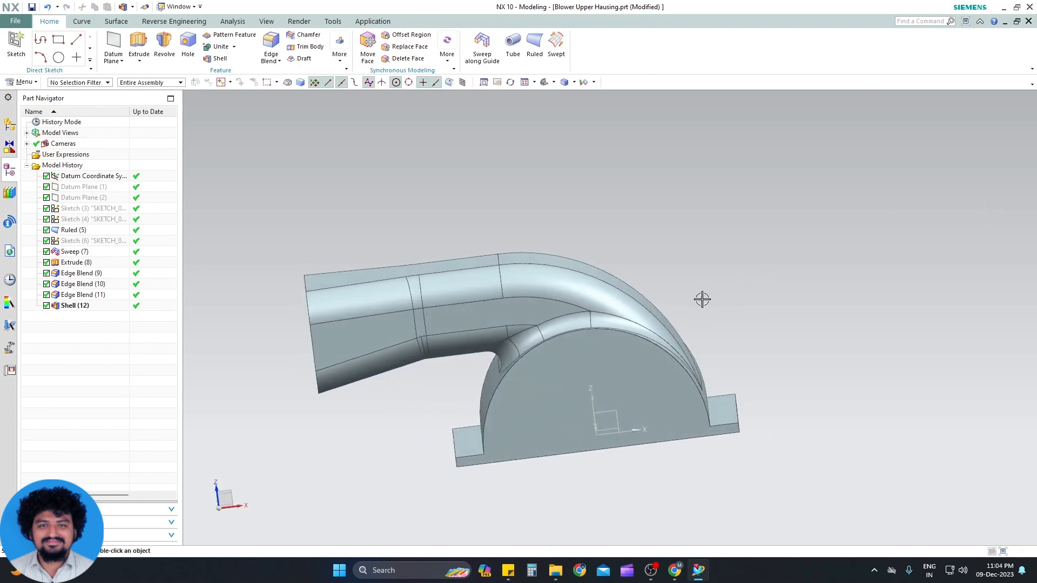
Step: Inspect the shelled housing's interior with a section view and close the section
left_click(263, 22)
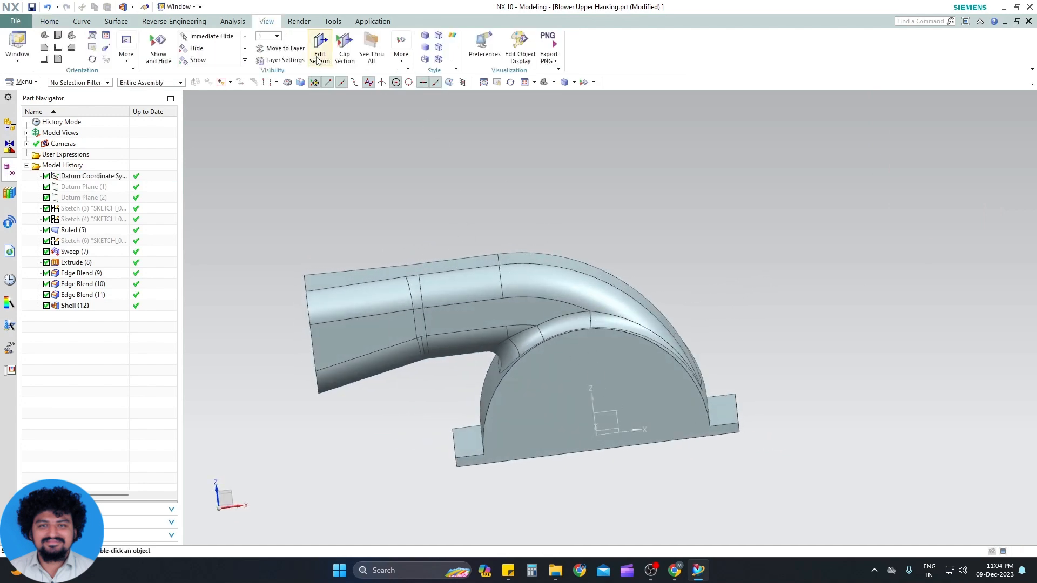
key("ctrl+h")
middle_click_drag(586, 414, 562, 398)
scroll(551, 414, "up", 3)
scroll(551, 414, "down", 3)
type("`")
left_click(1005, 379)
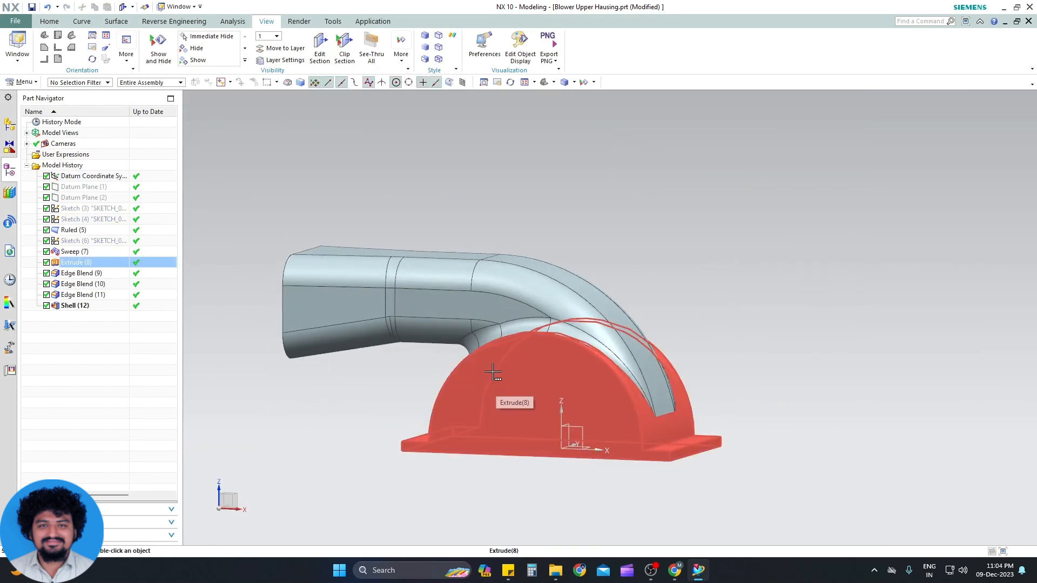
middle_click_drag(493, 371, 507, 379)
right_click(85, 218)
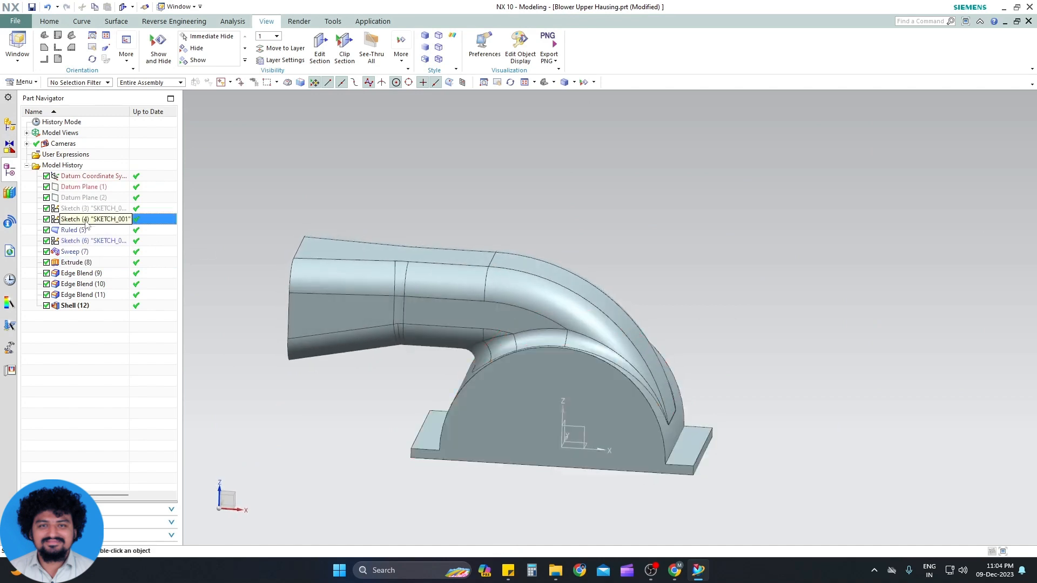
left_click(106, 216)
right_click(85, 219)
left_click(106, 205)
Step: Show the sketch that holds the duct path and base profile, open it to review its dimensions, and finish it
right_click(83, 241)
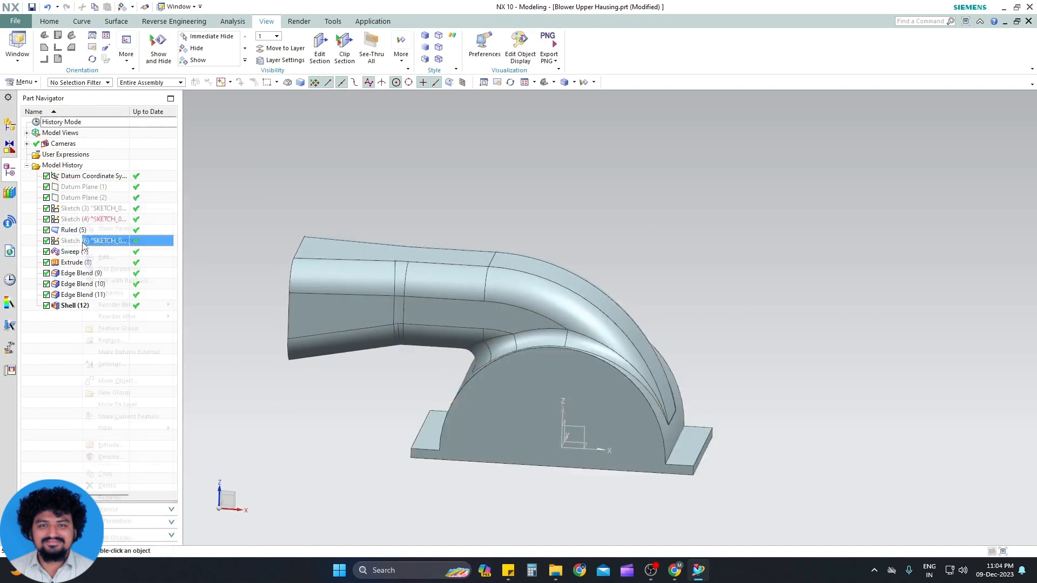
left_click(101, 217)
double_click(86, 241)
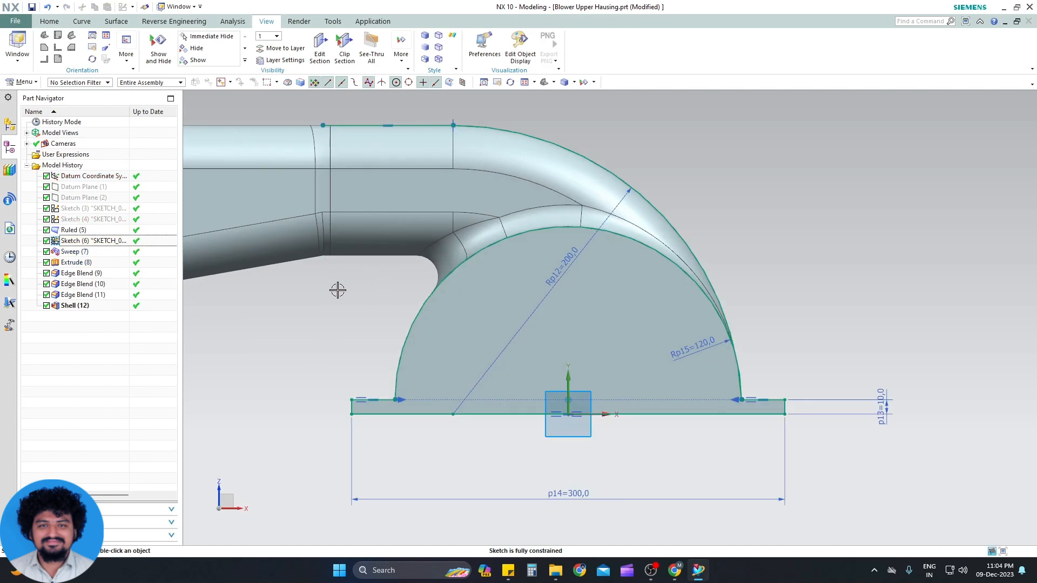
scroll(396, 337, "down", 1)
scroll(433, 345, "up", 1)
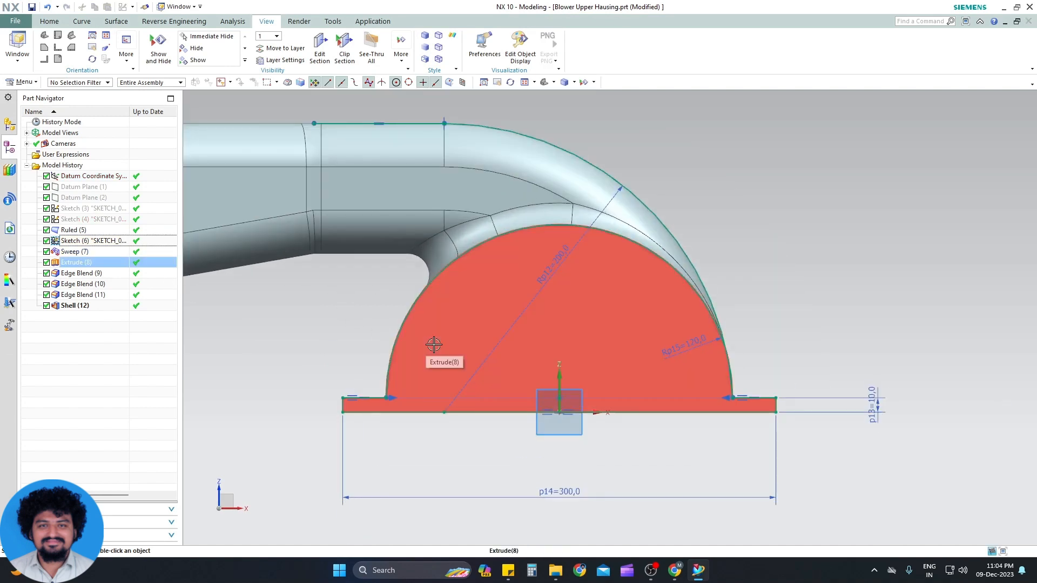
left_click(51, 22)
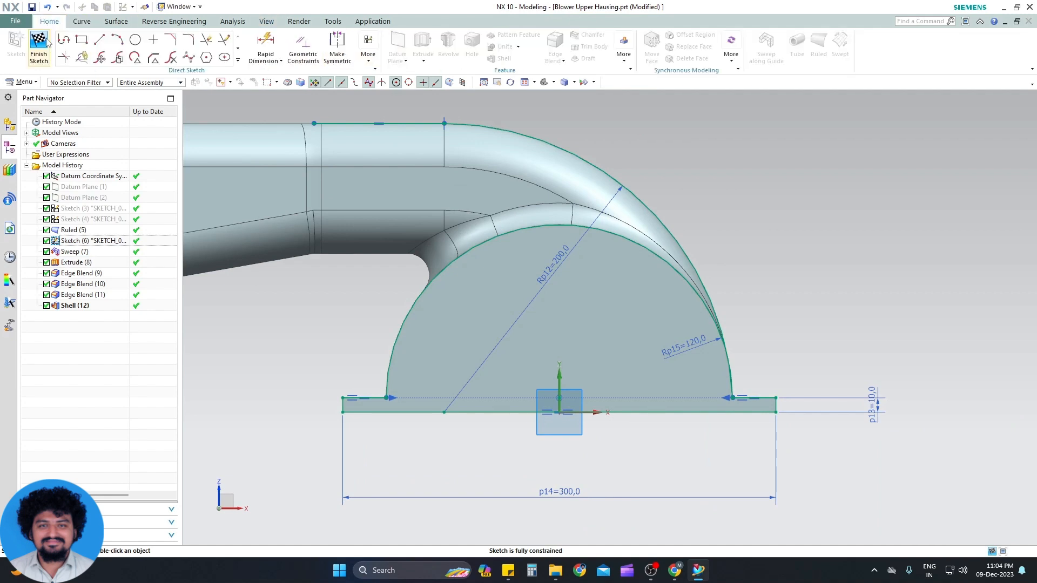
left_click(37, 47)
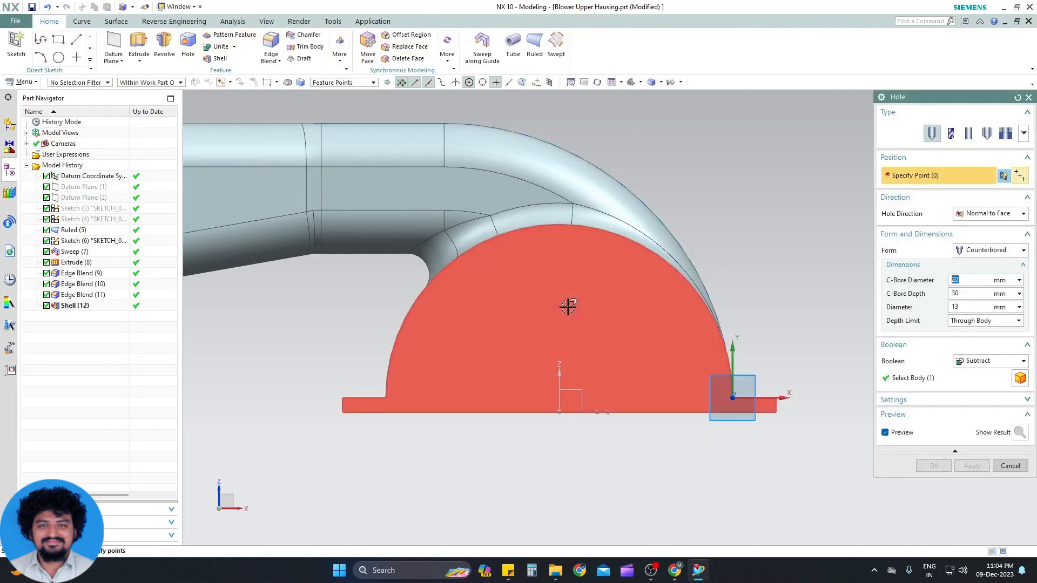
Step: Place a hole centre point on the base's front arch face, constrain it onto the bottom edge and vertical datum axis, and finish the sketch
left_click(565, 317)
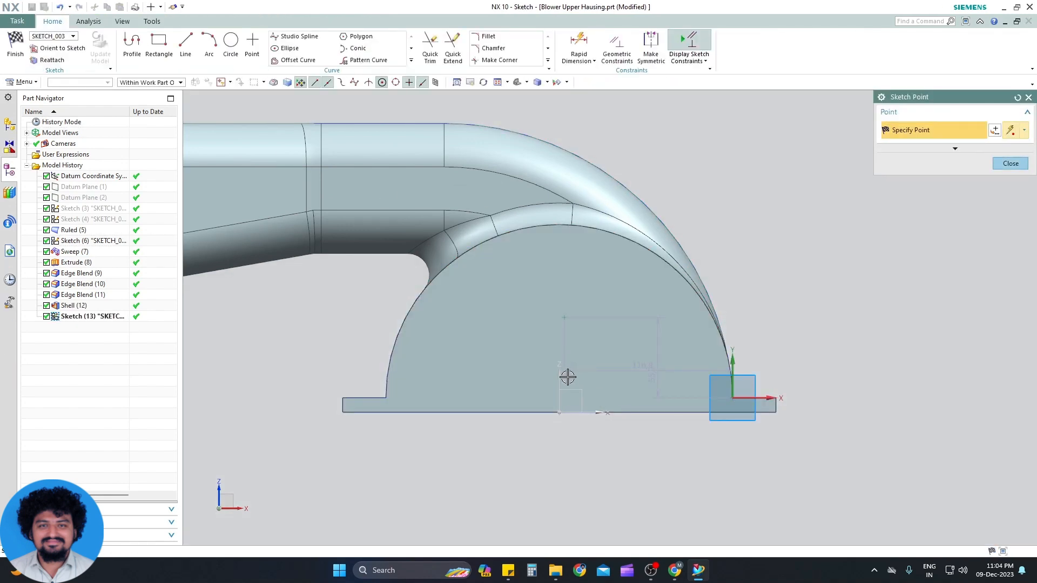
key("Escape")
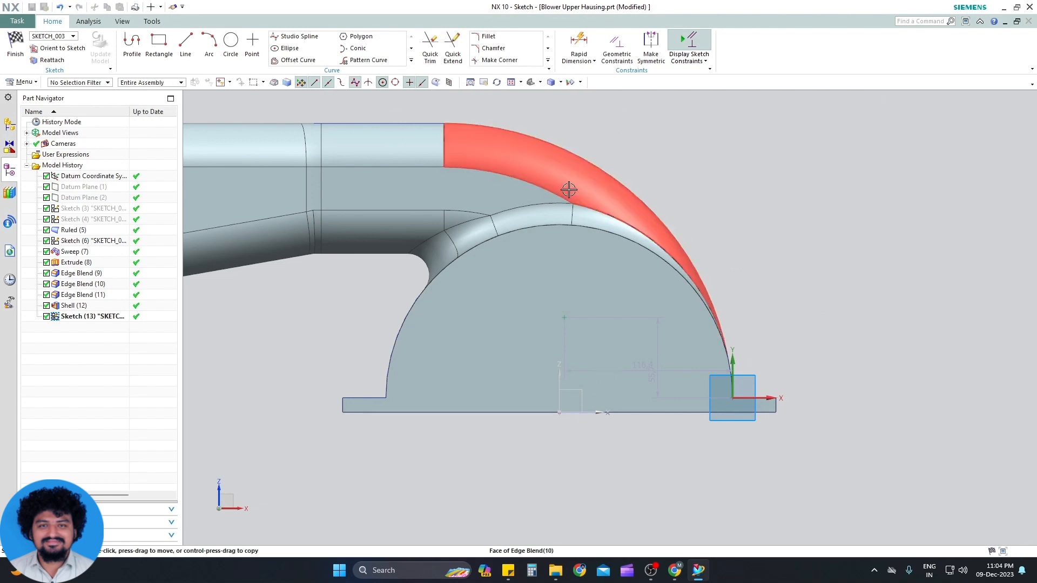
key("c")
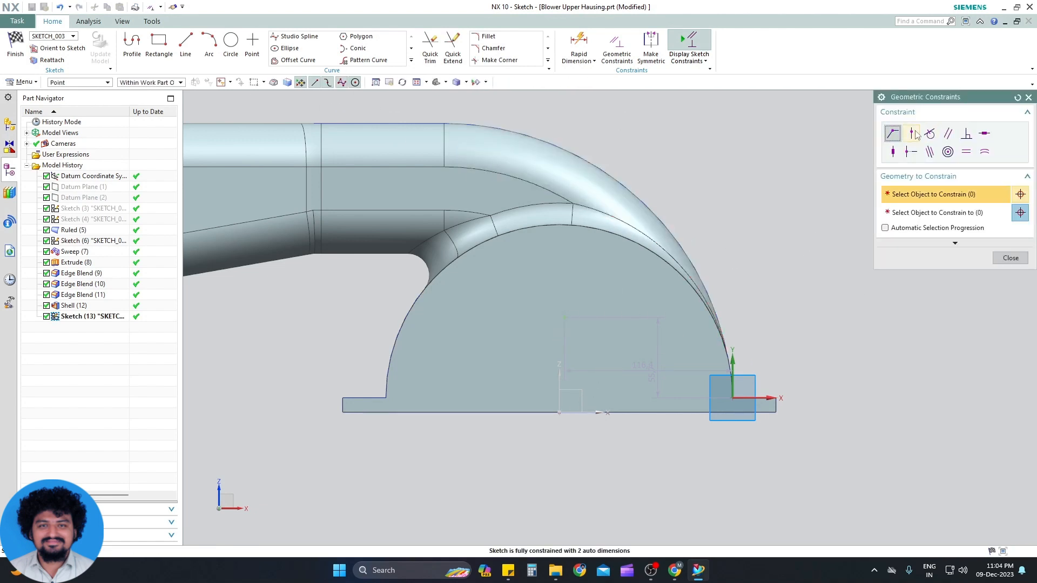
scroll(567, 318, "down", 2)
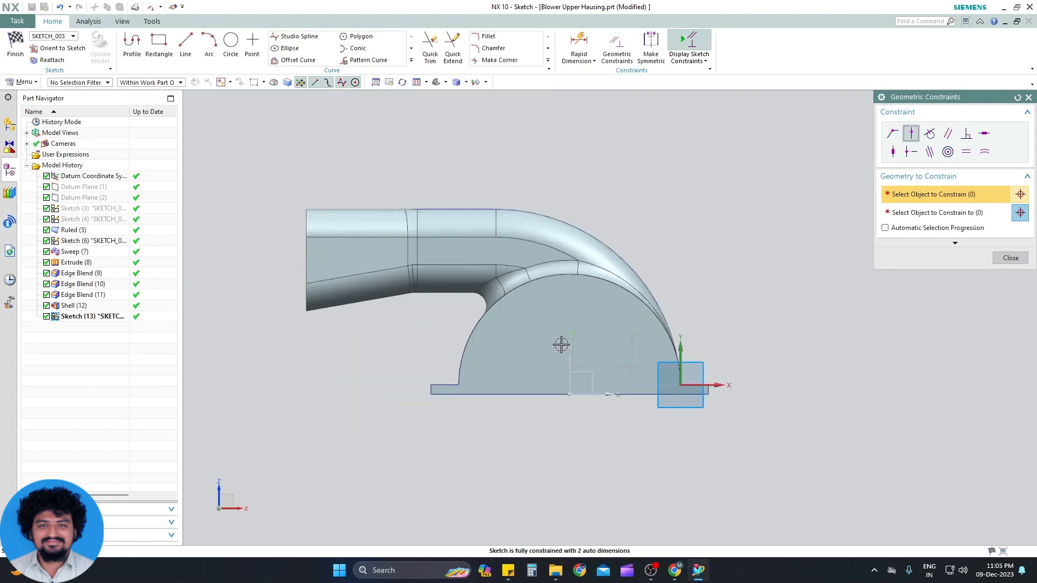
scroll(562, 341, "up", 4)
middle_click(620, 363)
left_click(624, 465)
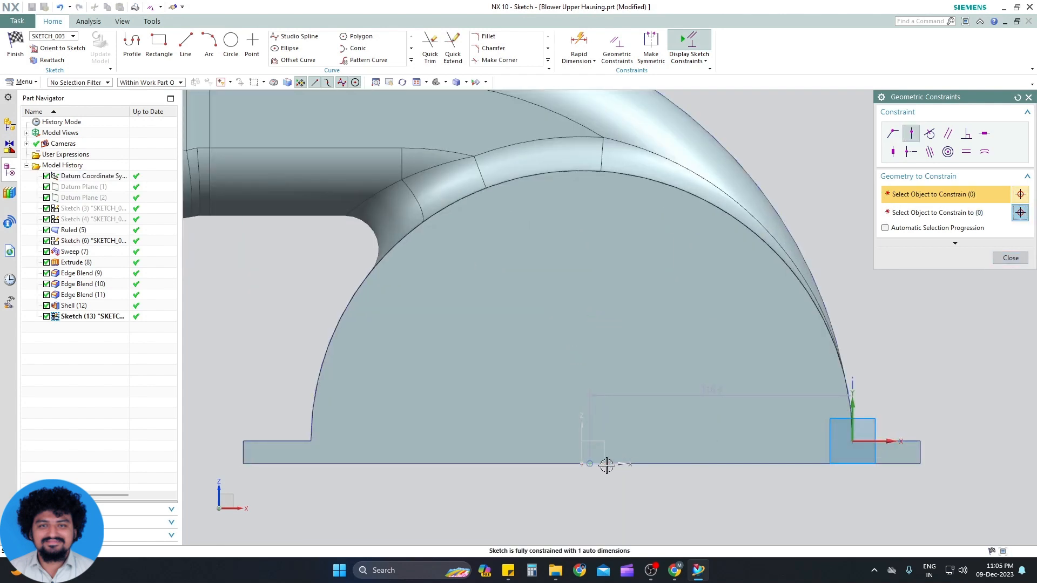
middle_click(585, 437)
left_click(582, 431)
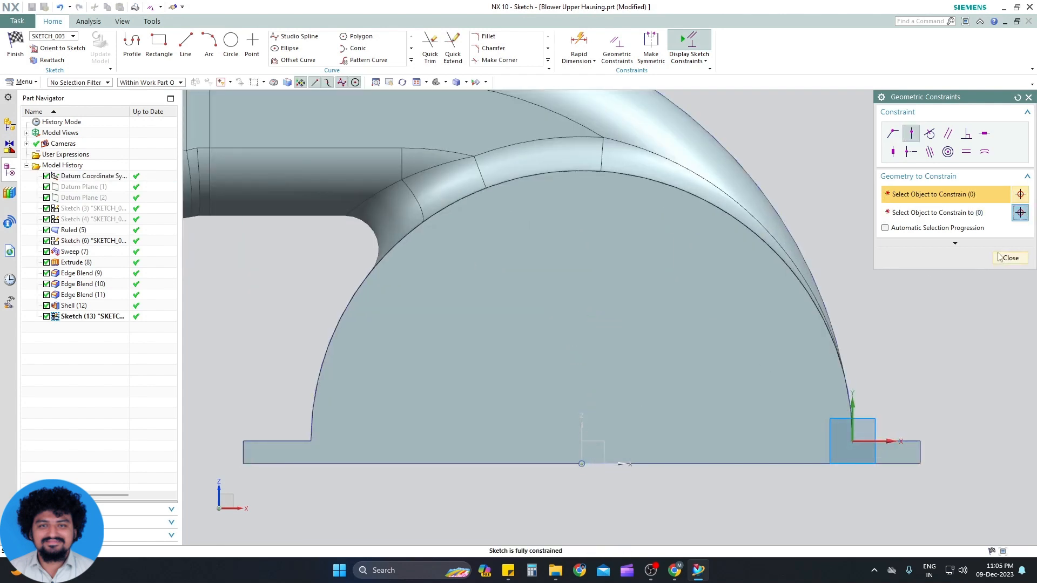
left_click(1011, 258)
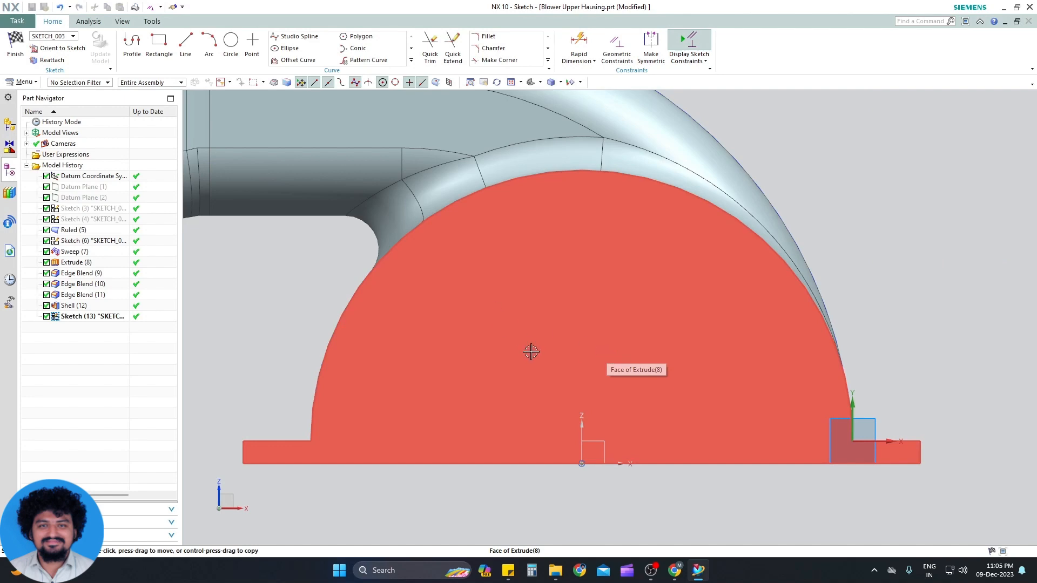
key("ctrl+q")
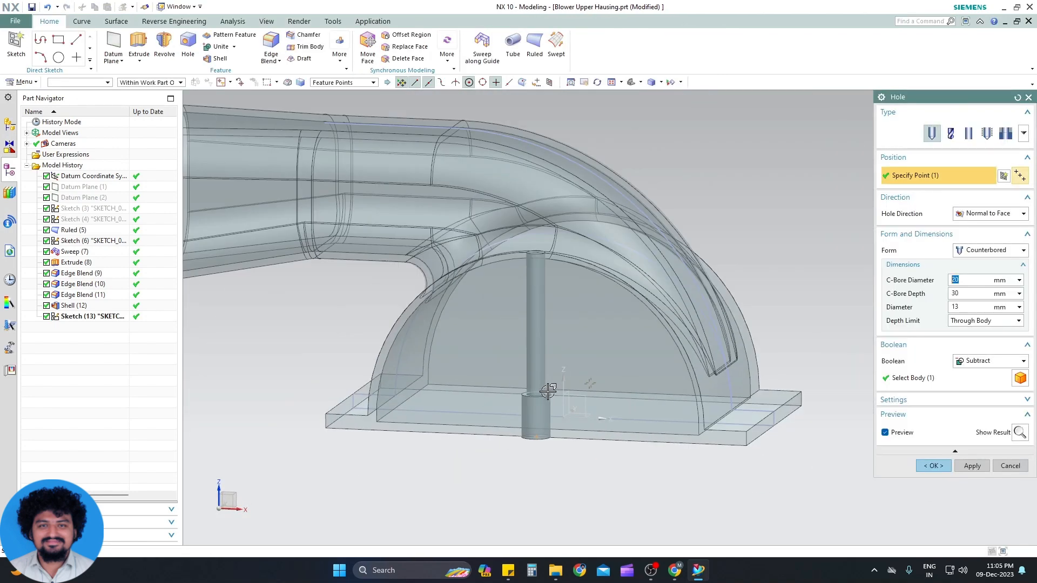
Step: Cut a simple 60 mm hole along a vector at the bottom centre of the arch, with the depth limit Through Body
middle_click_drag(513, 352, 533, 382)
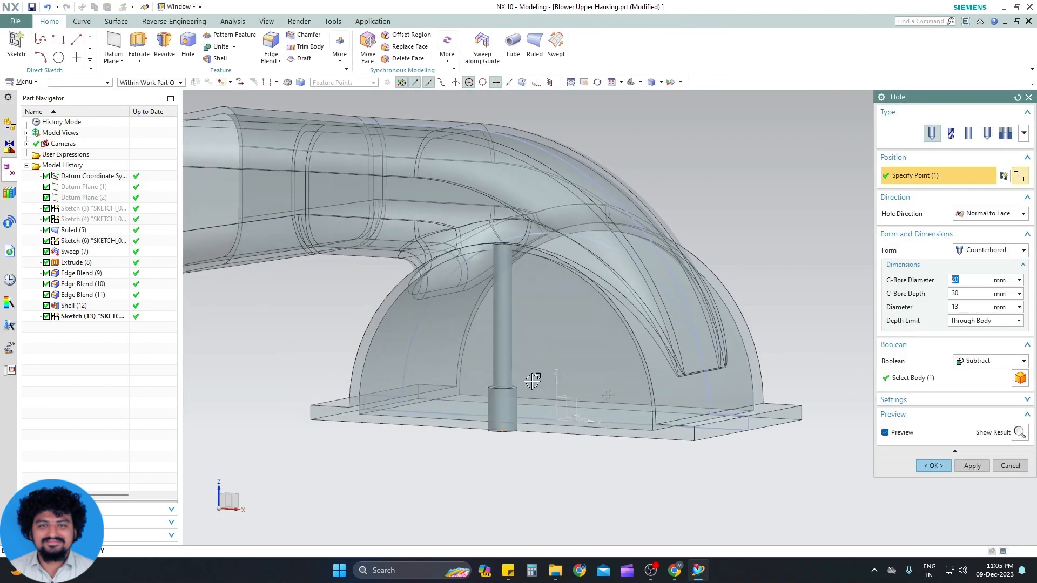
left_click(970, 215)
left_click(969, 241)
middle_click_drag(670, 364, 717, 363)
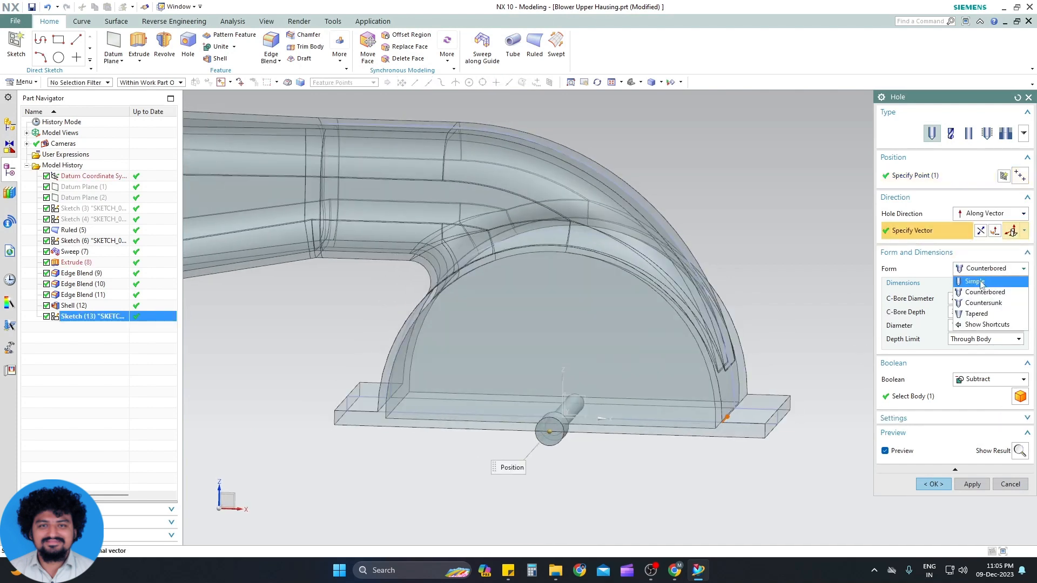
left_click(981, 282)
left_click(970, 300)
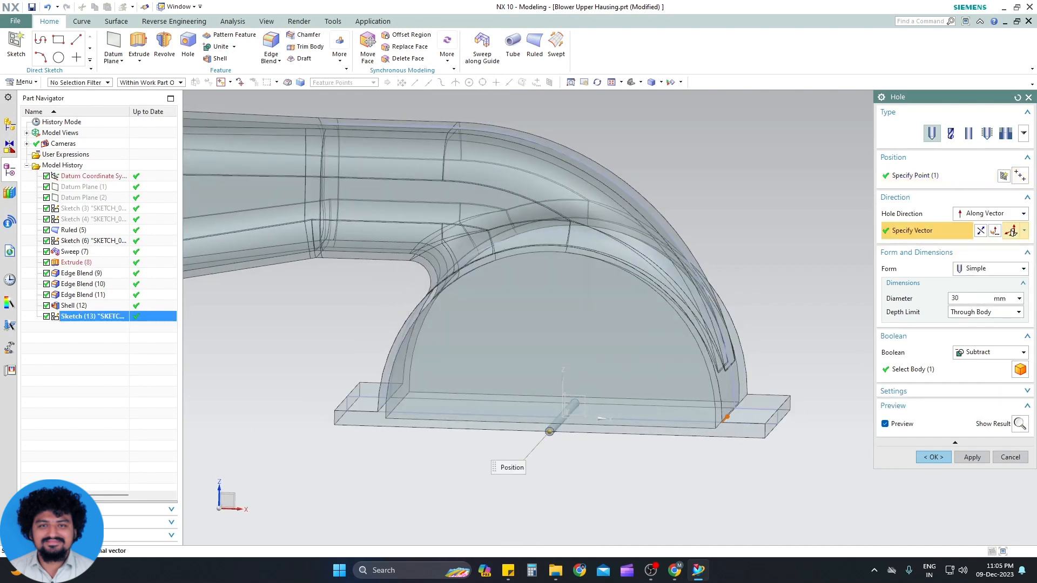
left_click(975, 314)
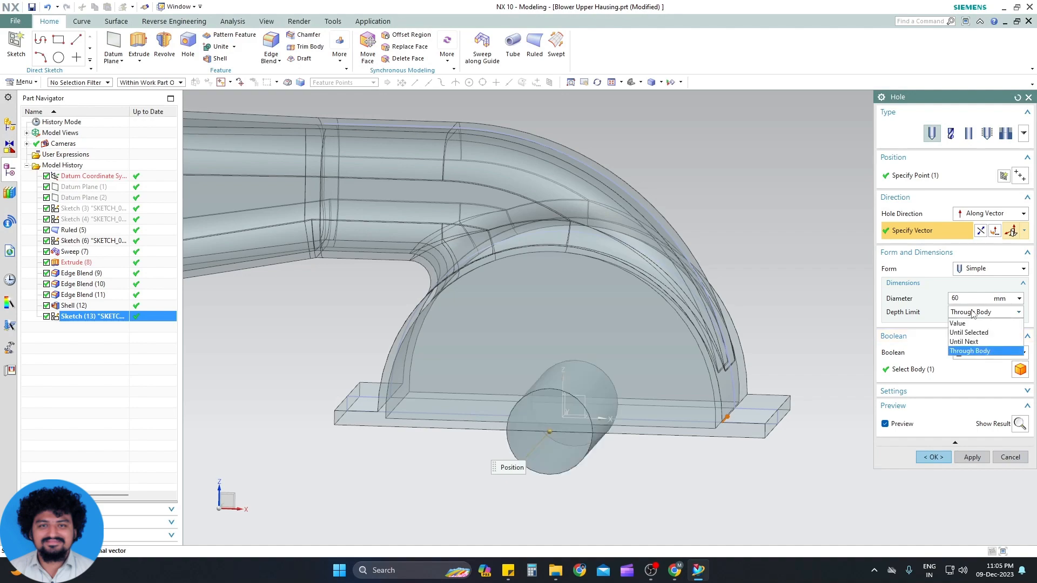
middle_click(780, 336)
Step: Reopen the 60 mm hole, examine its result on the arched base and close it
middle_click_drag(515, 351, 493, 348)
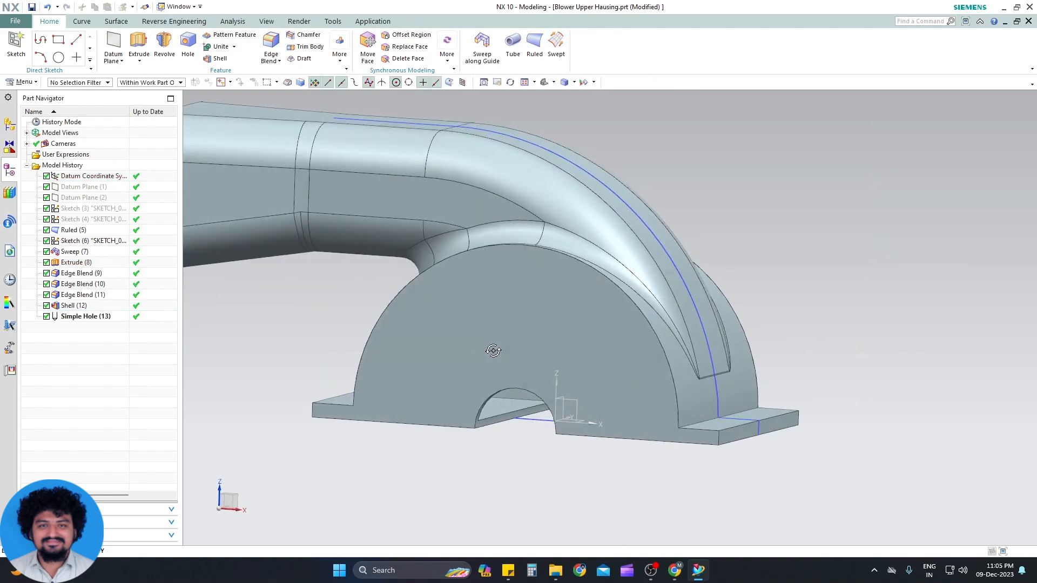
double_click(78, 321)
mouse_move(463, 445)
middle_mouse_down()
mouse_move(384, 429)
mouse_move(478, 440)
middle_mouse_up()
left_click(1020, 424)
mouse_move(731, 463)
middle_mouse_down()
mouse_move(718, 419)
mouse_move(649, 399)
mouse_move(720, 426)
mouse_move(731, 416)
mouse_move(718, 446)
mouse_move(695, 410)
mouse_move(665, 453)
mouse_move(694, 456)
mouse_move(678, 472)
mouse_move(904, 452)
middle_mouse_up()
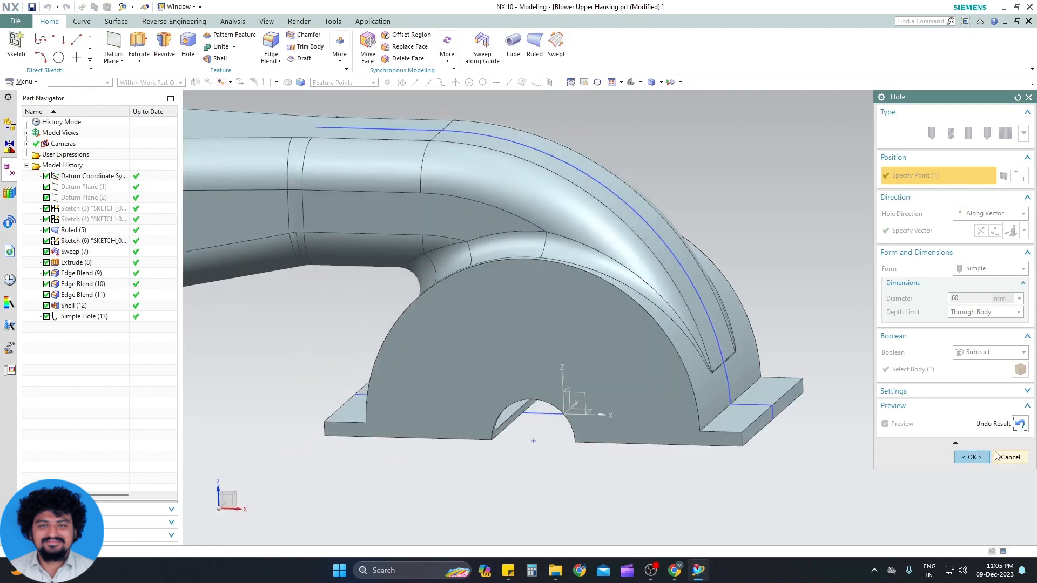
left_click(1019, 426)
left_click(972, 457)
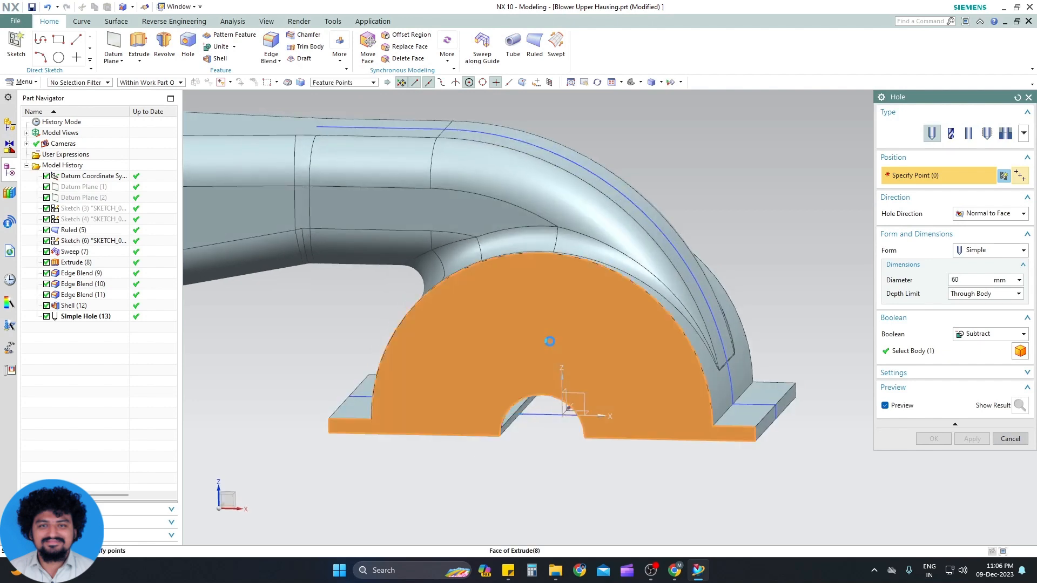
Step: Place another hole point on the front arch face and constrain it to the bottom centre using the vertical and horizontal references
left_click(548, 342)
key("c")
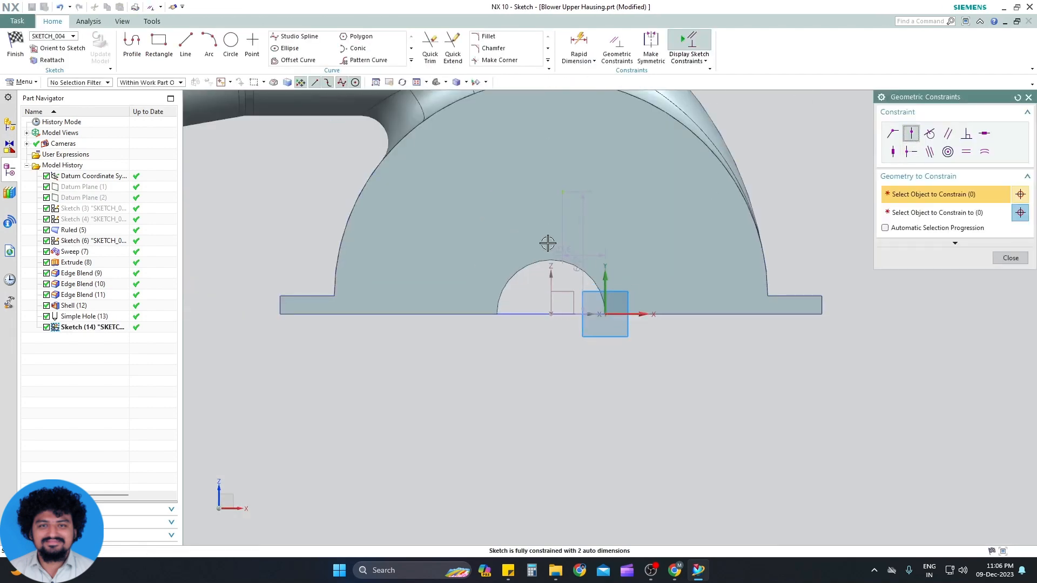
left_click(565, 191)
middle_click(547, 323)
left_click(551, 287)
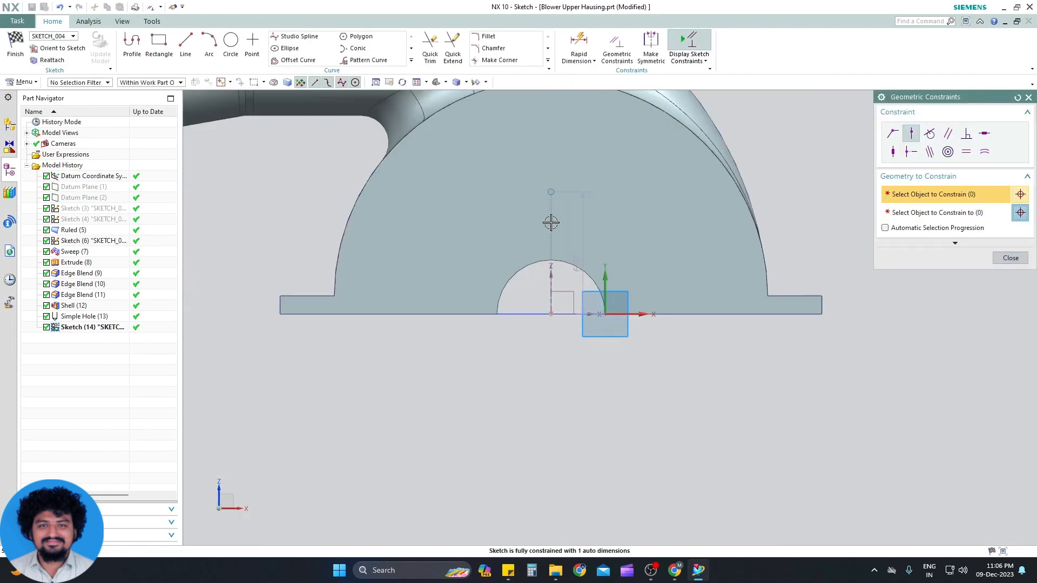
left_click(550, 192)
mouse_move(572, 317)
middle_mouse_down()
mouse_move(581, 308)
mouse_move(546, 331)
mouse_move(526, 311)
mouse_move(563, 329)
mouse_move(609, 326)
middle_mouse_up()
left_click(554, 302)
left_click(1010, 258)
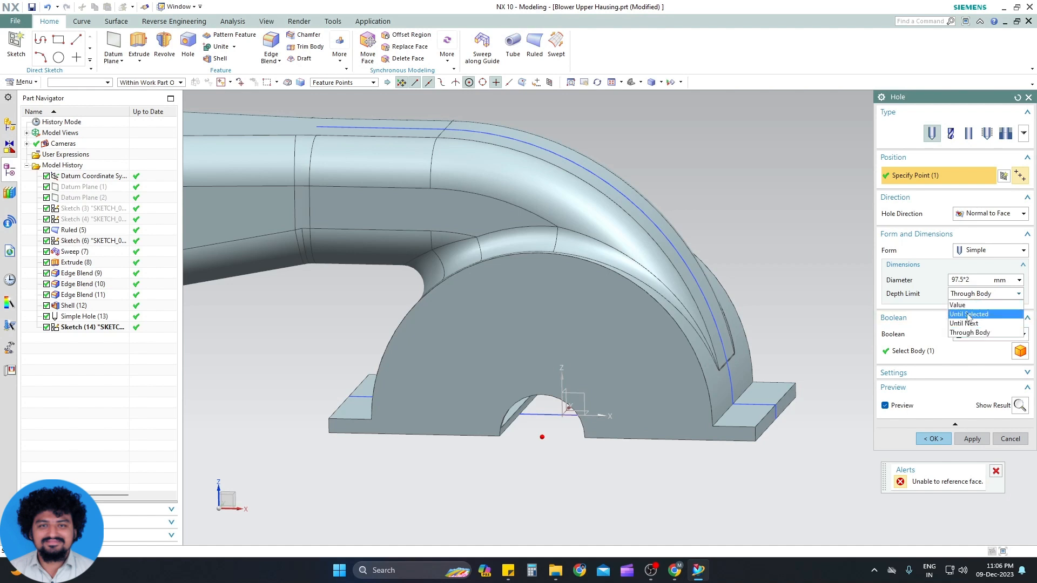
Step: Cut a simple 97.5*2 mm diameter hole along a vector from that point, with the depth limit Until Next
left_click(967, 315)
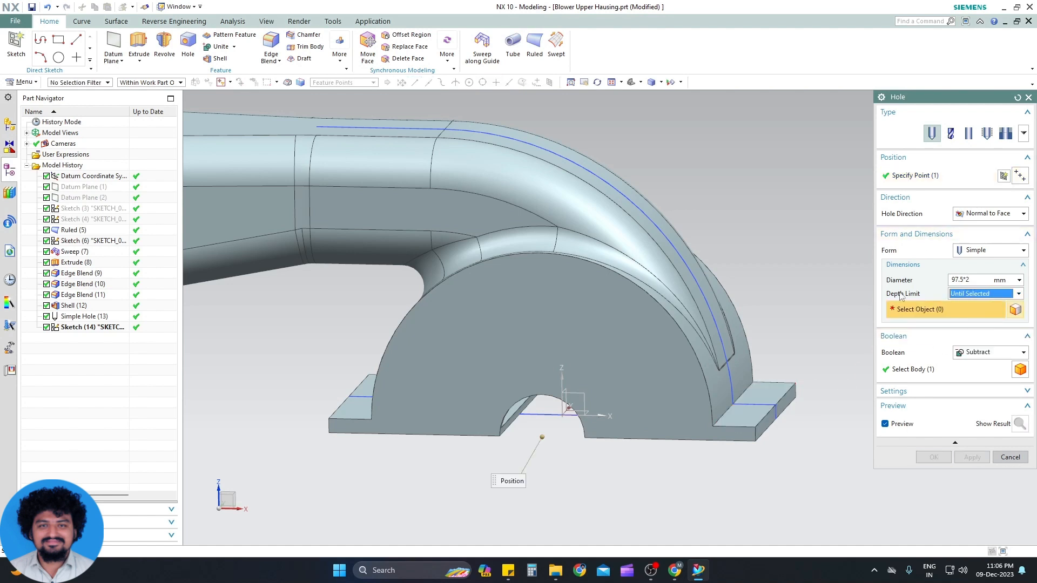
middle_click_drag(576, 431, 547, 345)
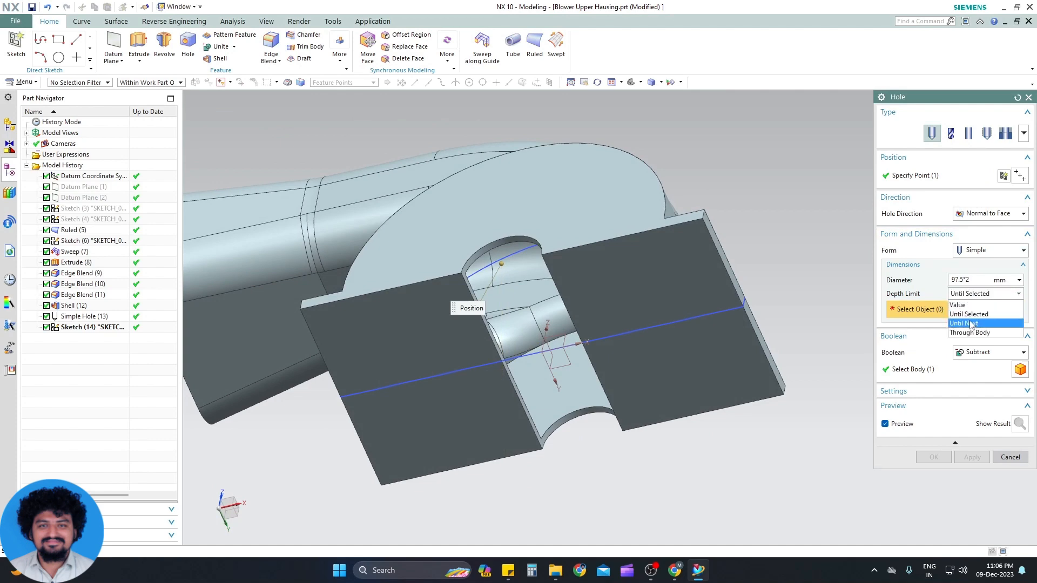
left_click(971, 323)
middle_click_drag(826, 332, 665, 334)
left_click(973, 238)
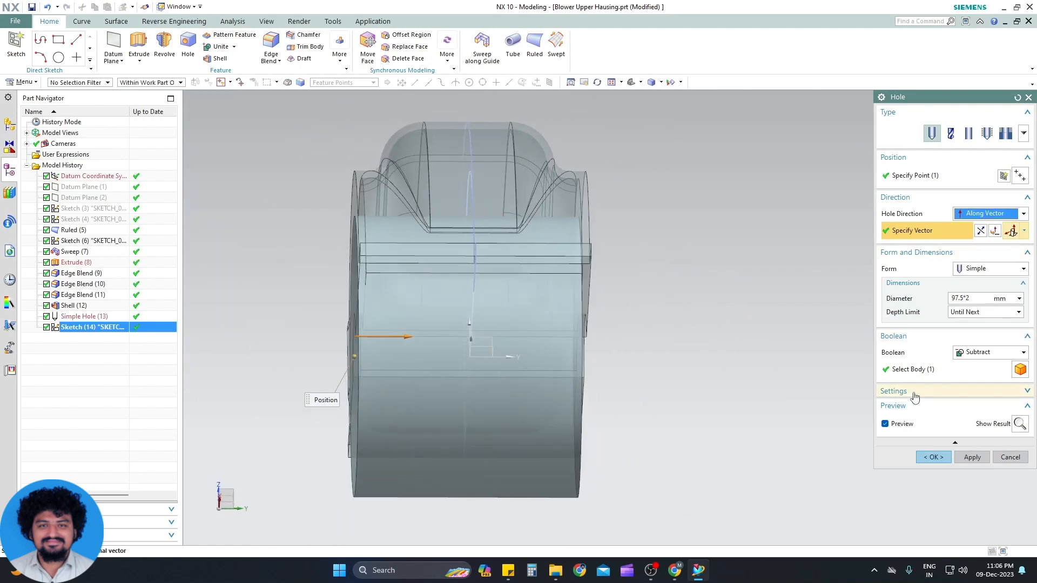
left_click(1020, 424)
mouse_move(912, 412)
middle_mouse_down()
mouse_move(766, 326)
mouse_move(736, 352)
mouse_move(808, 403)
mouse_move(792, 406)
mouse_move(792, 368)
mouse_move(752, 367)
mouse_move(813, 370)
mouse_move(843, 382)
mouse_move(821, 380)
mouse_move(821, 391)
mouse_move(859, 391)
mouse_move(778, 404)
mouse_move(783, 412)
mouse_move(721, 430)
mouse_move(724, 394)
mouse_move(694, 432)
middle_mouse_up()
left_click(933, 458)
Step: Hide the sketch that holds the duct path and base profile
scroll(752, 436, "up", 4)
scroll(752, 435, "down", 8)
scroll(722, 426, "up", 3)
right_click(82, 241)
left_click(101, 204)
Step: Start a new hole and place its centre point on the top face of the mounting flange at the duct's curved end
mouse_move(397, 340)
middle_mouse_down()
mouse_move(464, 284)
mouse_move(307, 293)
middle_mouse_up()
left_click(190, 41)
scroll(598, 432, "up", 2)
scroll(599, 432, "down", 4)
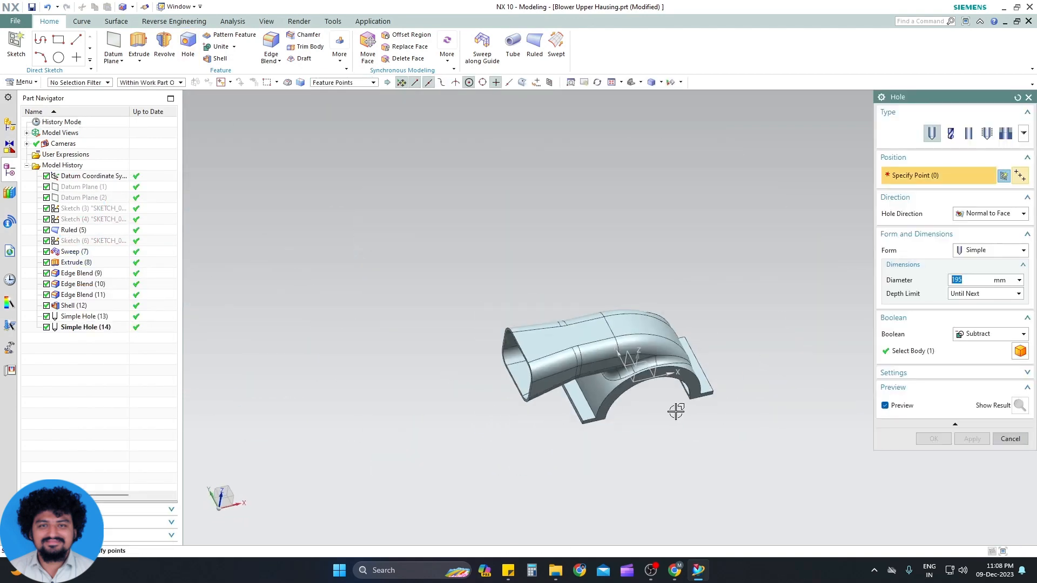
scroll(702, 394, "up", 4)
middle_click_drag(702, 395, 670, 417)
left_click(703, 345)
scroll(676, 330, "down", 1)
scroll(675, 299, "up", 3)
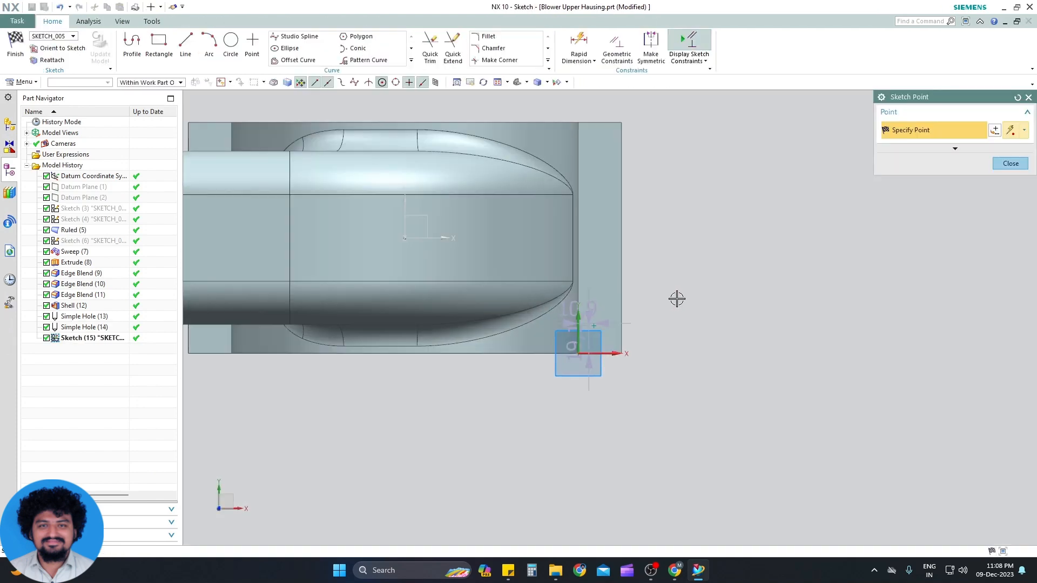
key("Escape")
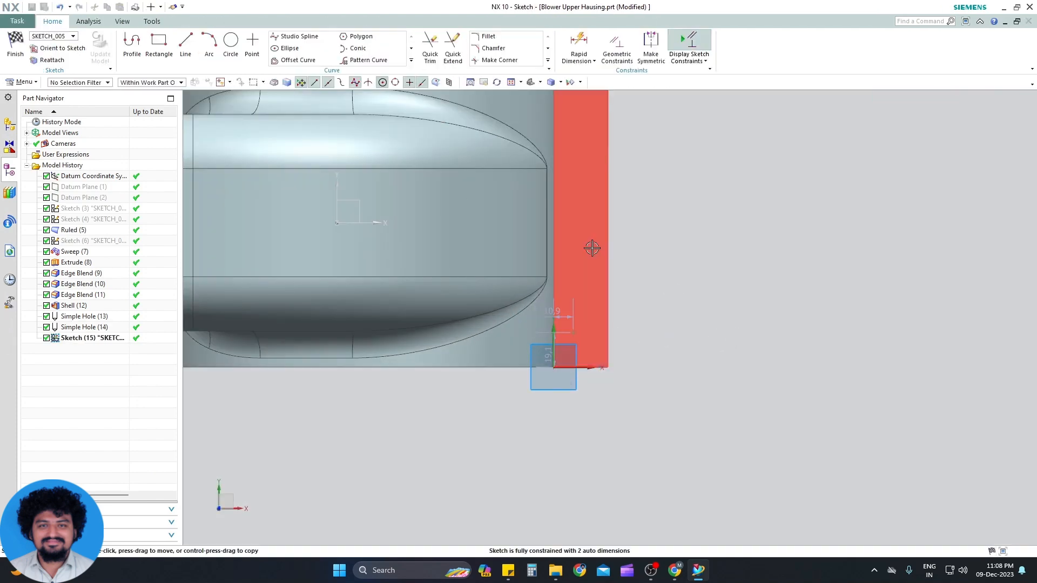
Step: Dimension the hole point's distance from the flange's short rear edge
key("d")
scroll(632, 270, "down", 2)
scroll(611, 194, "up", 2)
left_click(587, 161)
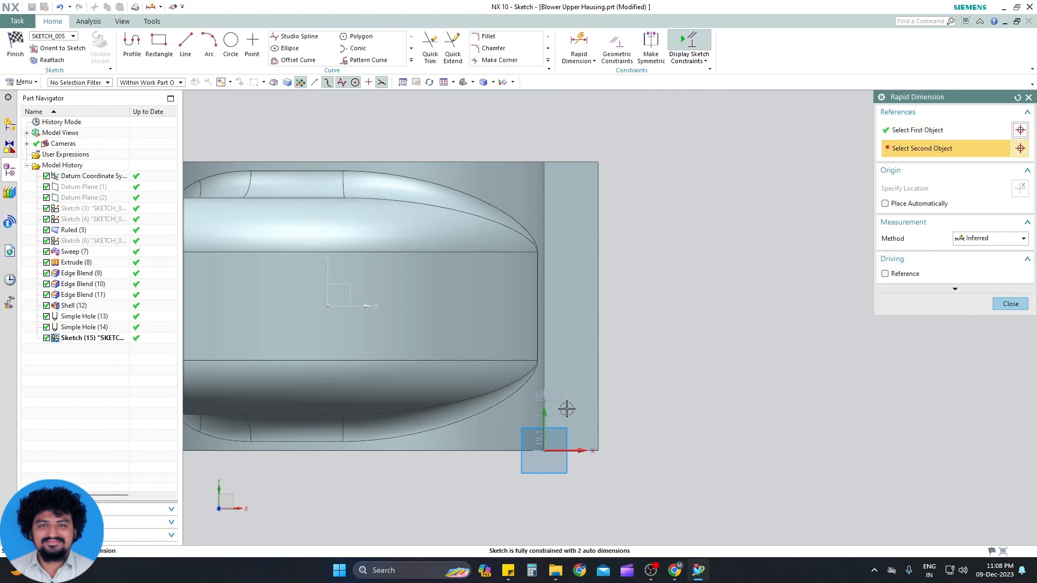
left_click(565, 416)
left_click(660, 275)
Step: Dimension the point 15 mm from the flange's long outer edge, set its rear edge distance to 20 mm and finish the sketch
left_click(598, 280)
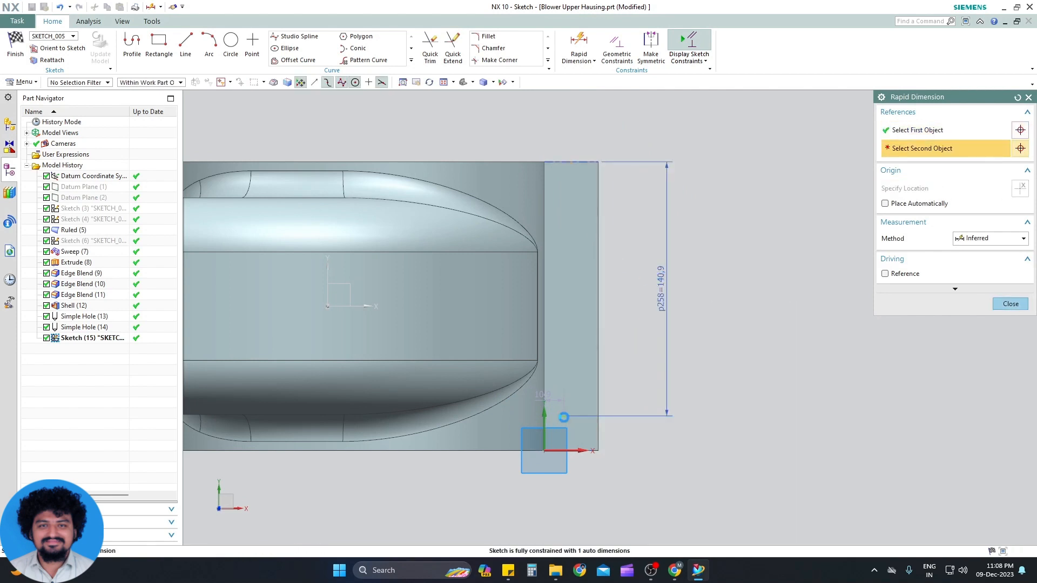
left_click(563, 417)
left_click(598, 127)
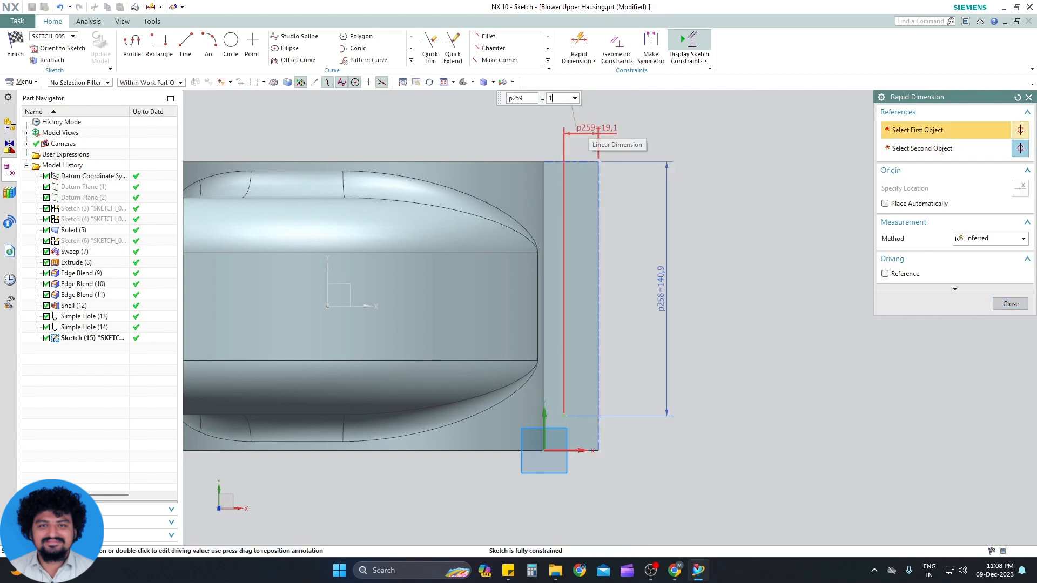
double_click(665, 282)
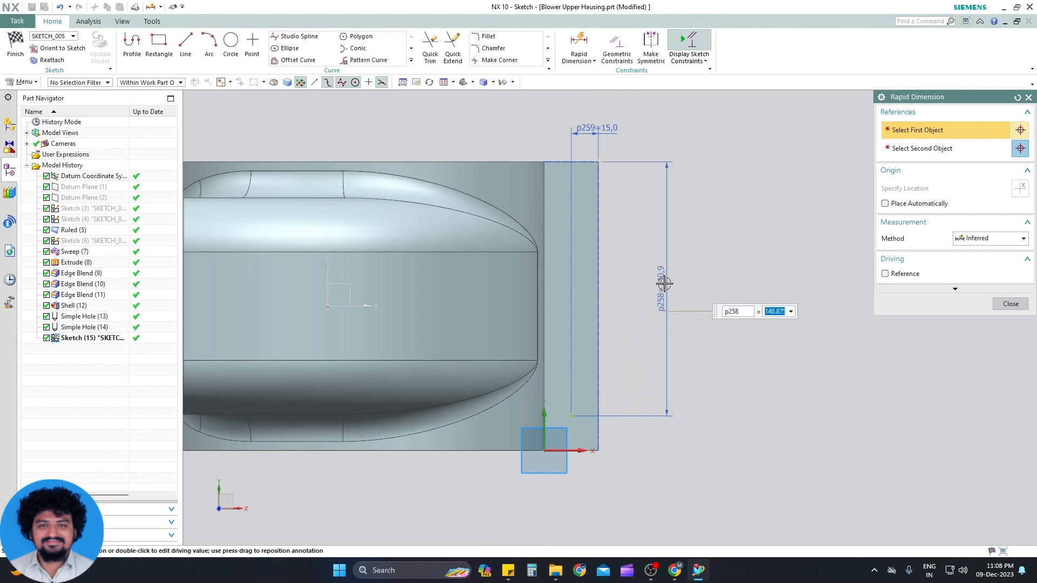
middle_click(683, 264)
key("Escape")
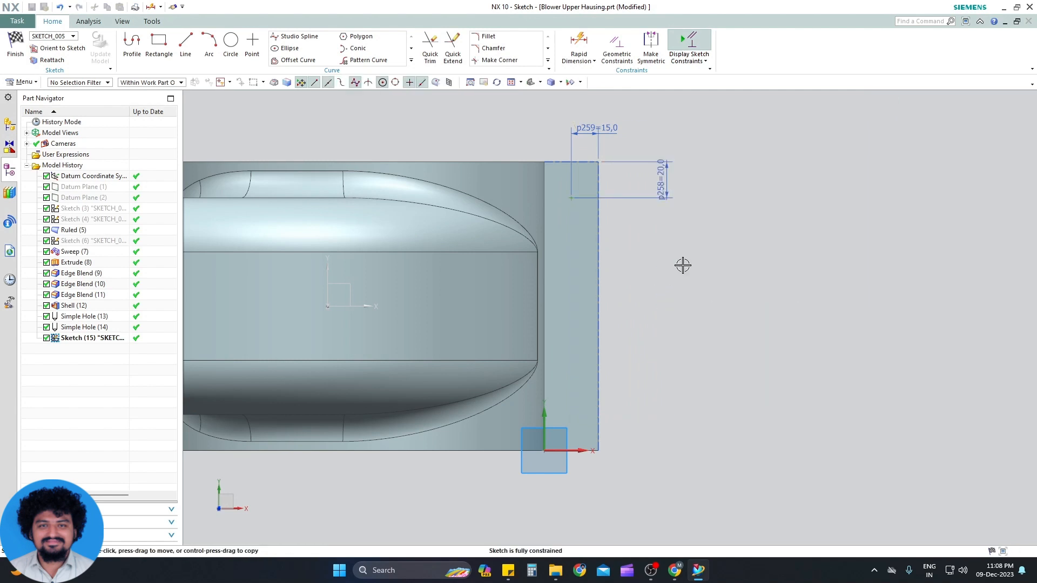
left_click(15, 42)
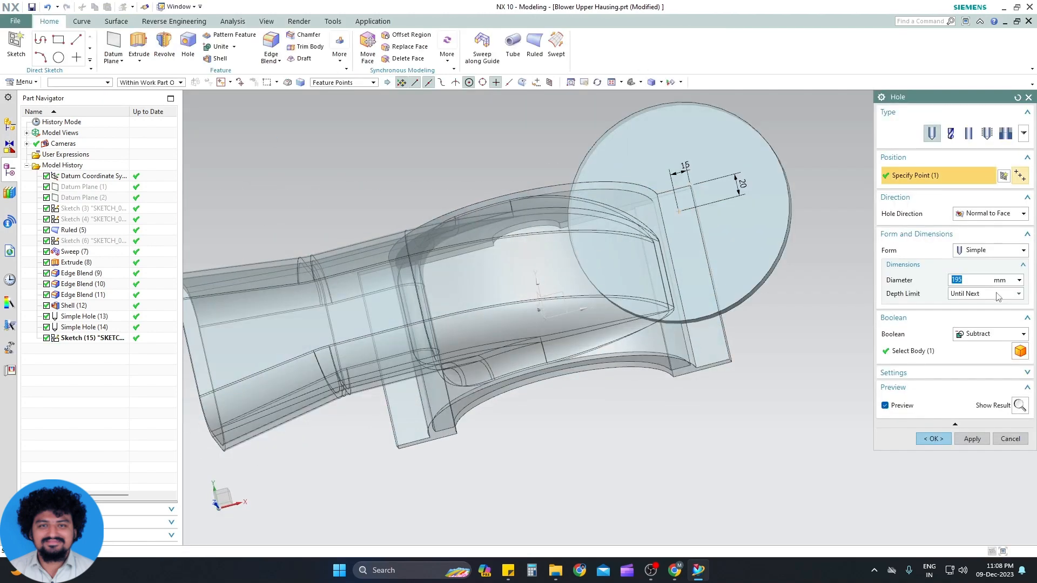
Step: Set the simple hole's diameter to 11 mm with depth limit Until Next and create it in the flange
type("11")
left_click(965, 296)
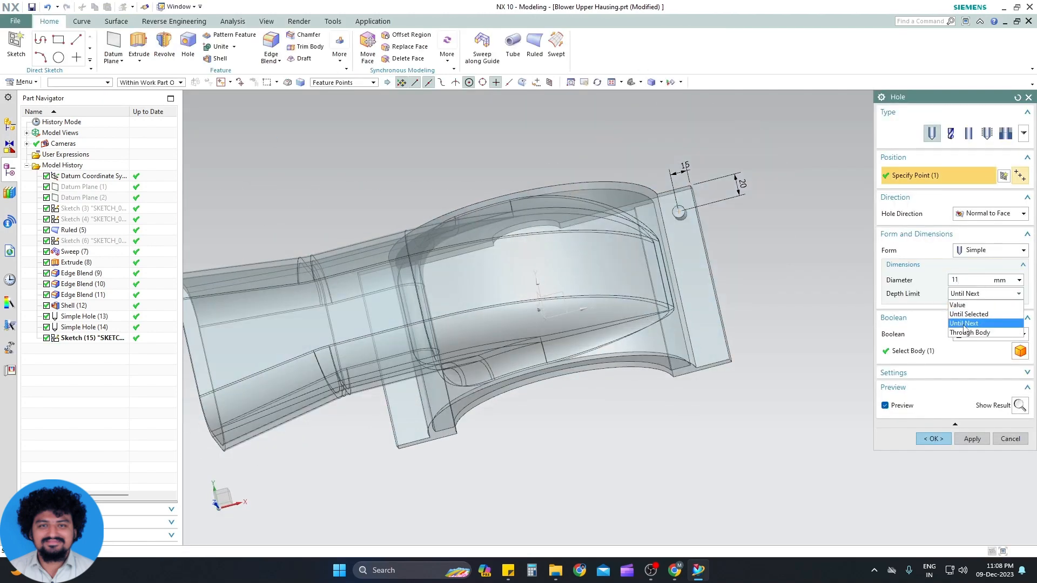
middle_click_drag(767, 355, 714, 344)
left_click(1020, 406)
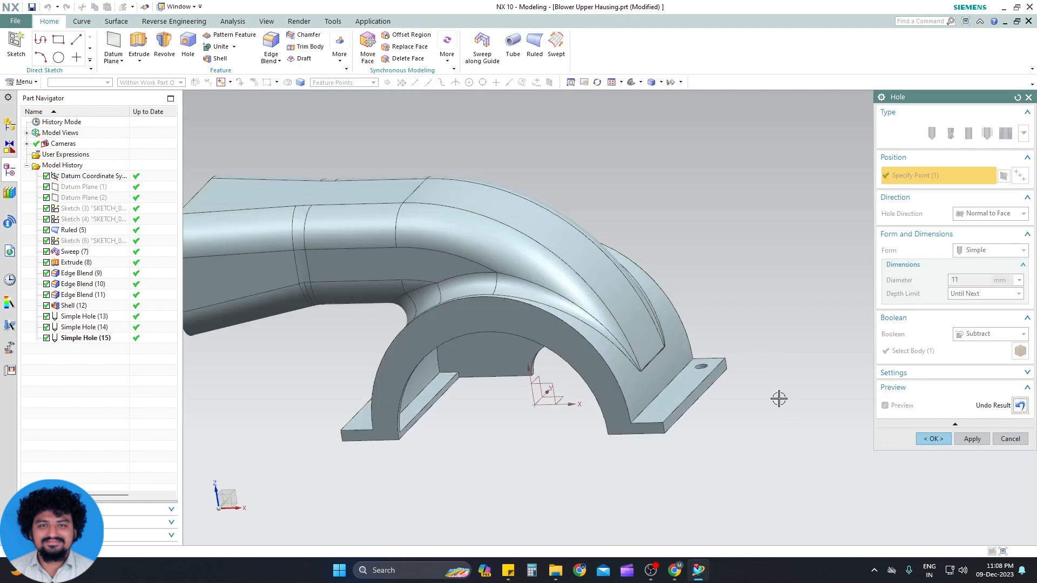
middle_click_drag(779, 399, 767, 406)
left_click(933, 438)
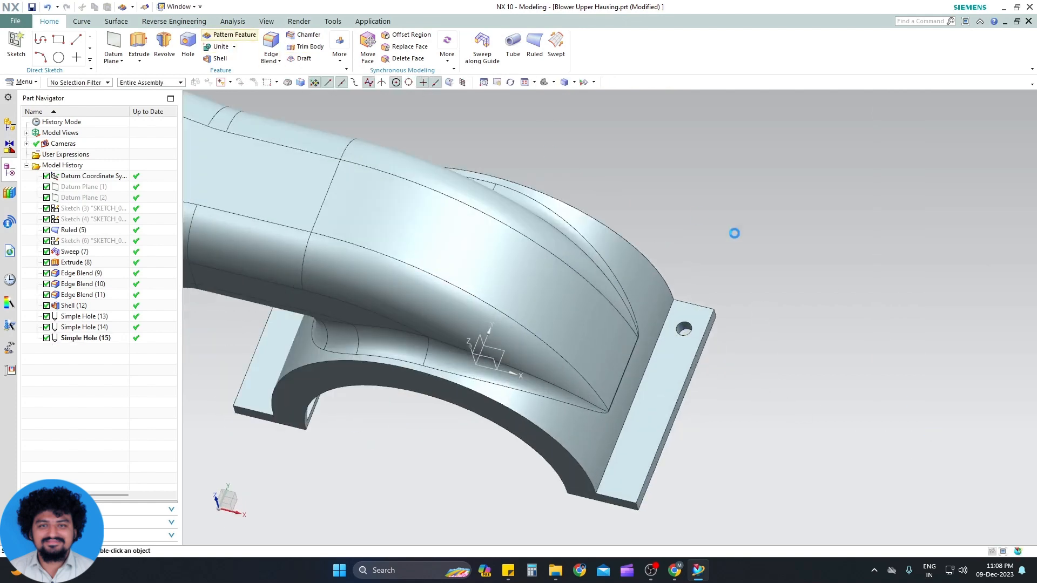
Step: Pattern the 11 mm flange hole linearly, 2 instances at 270 mm pitch across the flanges and 4 at 40 mm along the long edge
left_click(990, 182)
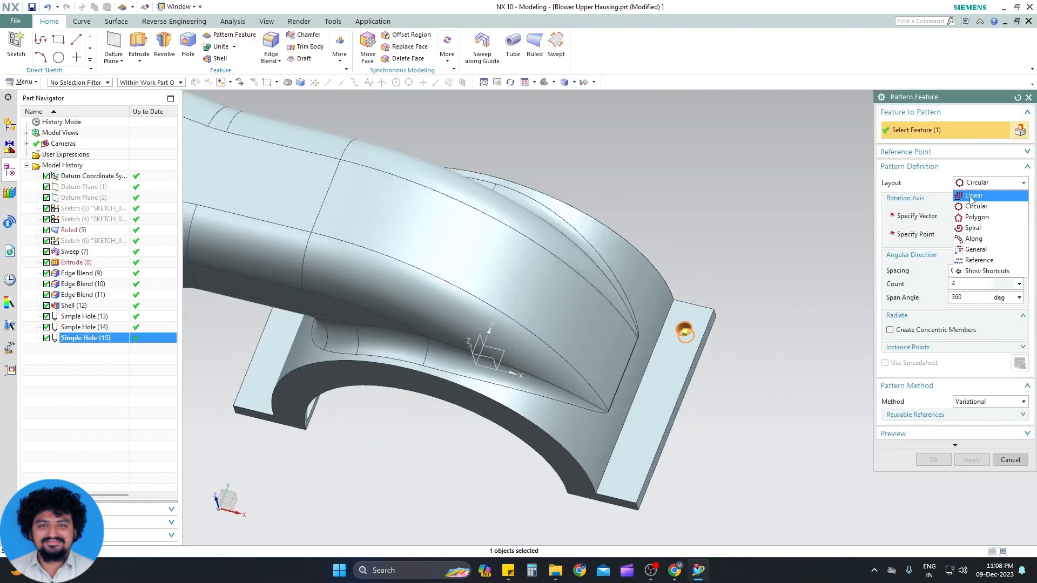
left_click(975, 194)
left_click(928, 221)
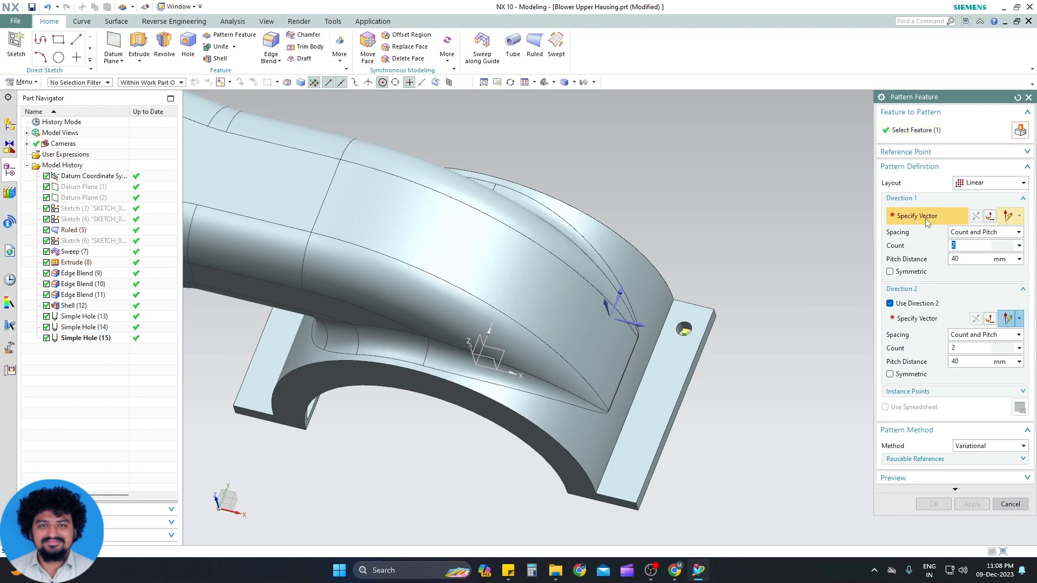
left_click(698, 304)
left_click(652, 464)
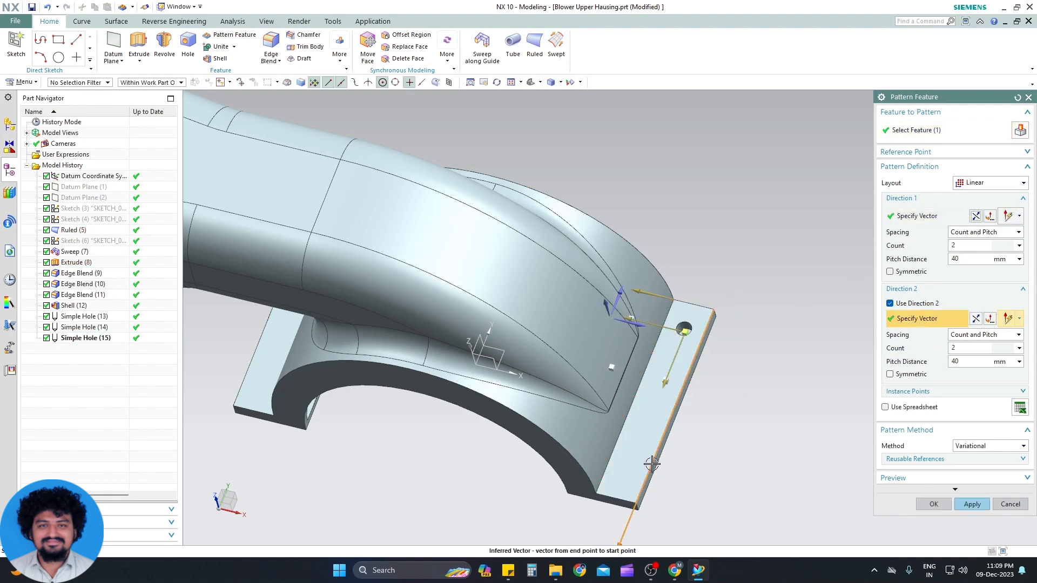
middle_click_drag(777, 412, 786, 417)
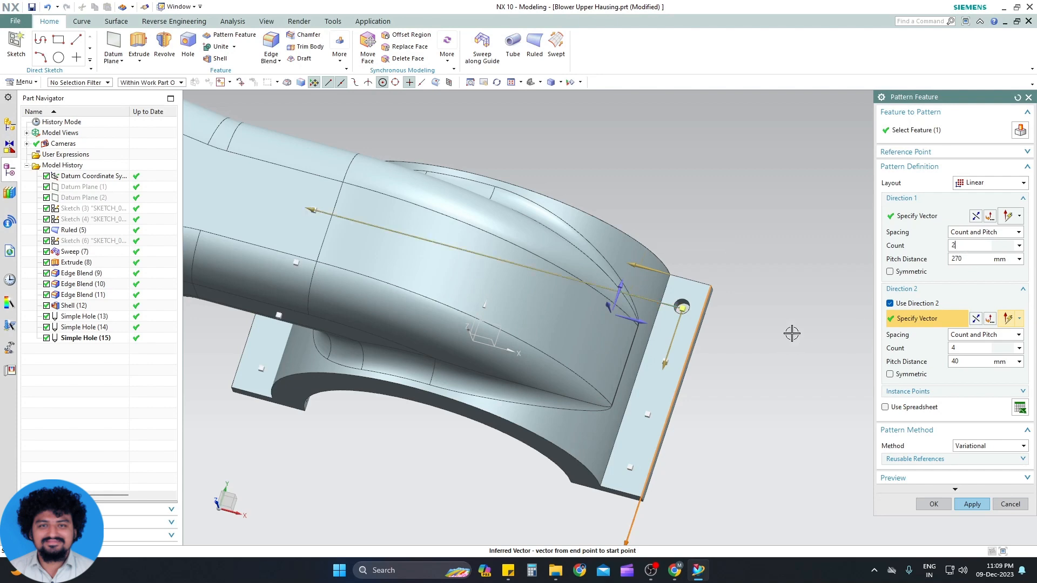
middle_click_drag(791, 334, 812, 294)
left_click(933, 504)
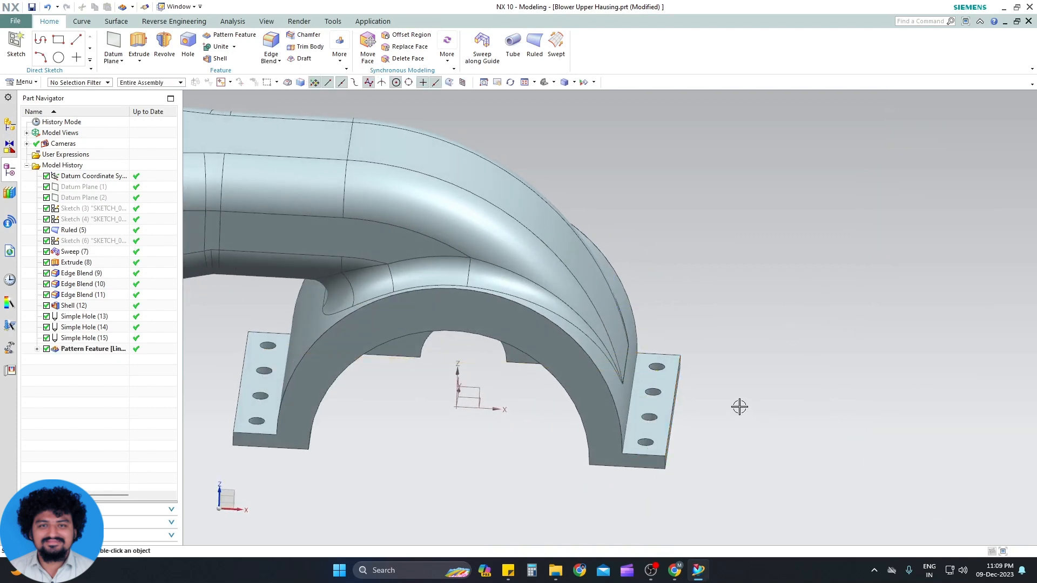
Step: Examine the patterned holes and the whole housing from the top, the front and at an angle
mouse_move(738, 408)
middle_mouse_down()
mouse_move(731, 433)
mouse_move(733, 413)
middle_mouse_up()
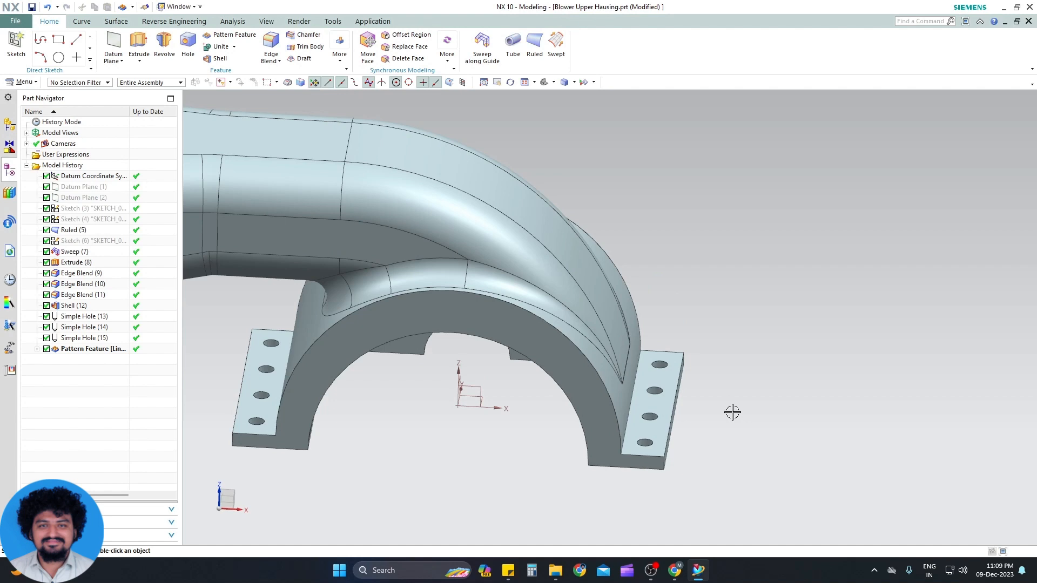
scroll(735, 324, "down", 4)
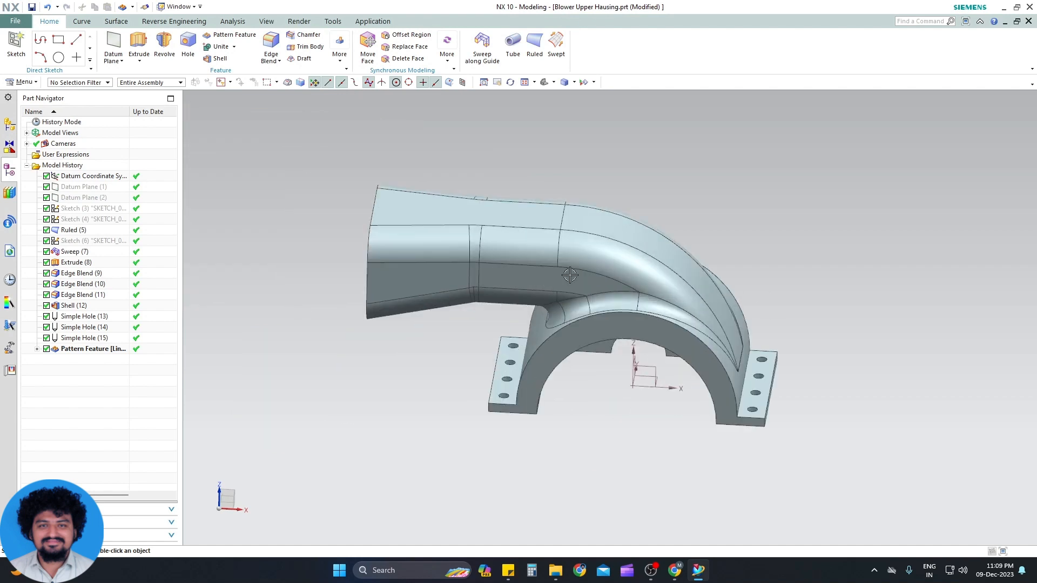
middle_click_drag(547, 92, 548, 100)
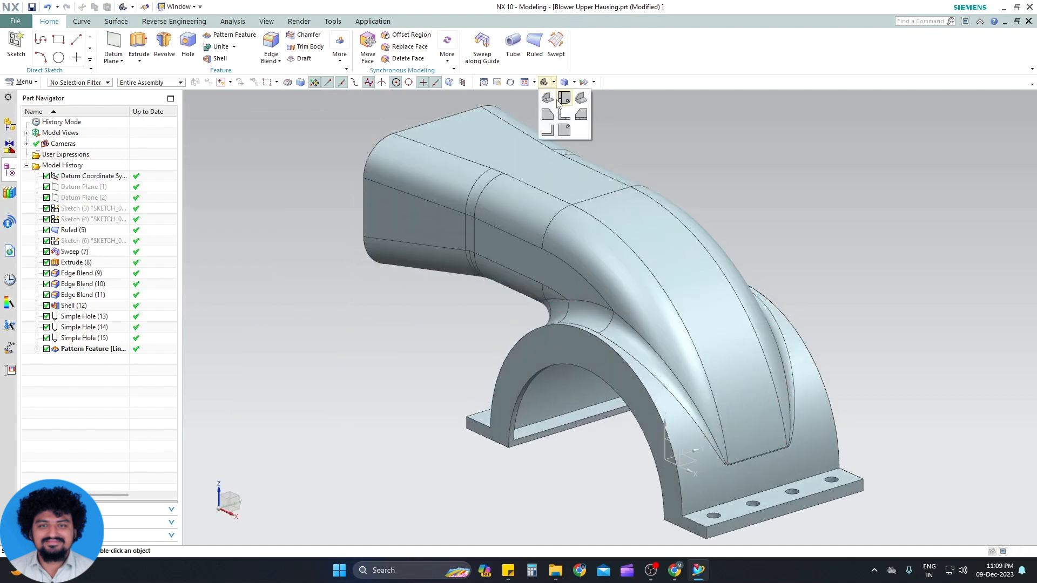
left_click(564, 98)
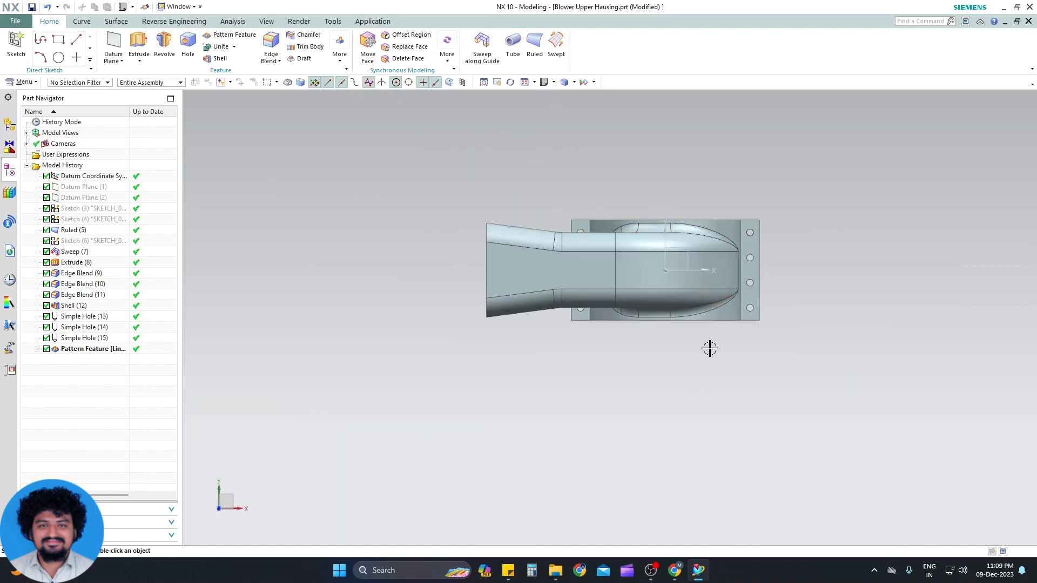
scroll(710, 348, "up", 3)
scroll(710, 349, "down", 3)
left_click(564, 113)
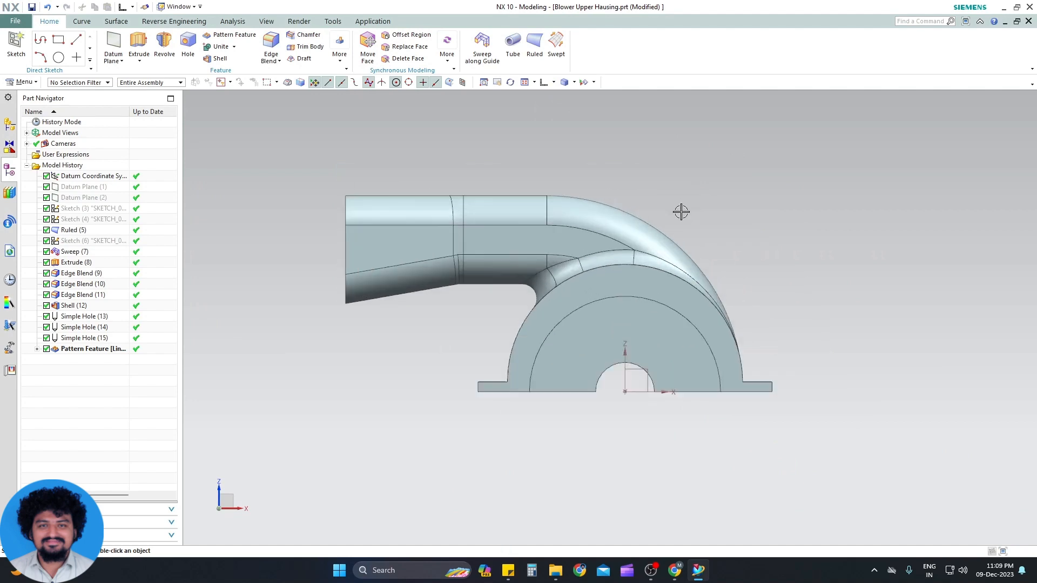
left_click(553, 84)
left_click(548, 100)
scroll(565, 231, "up", 4)
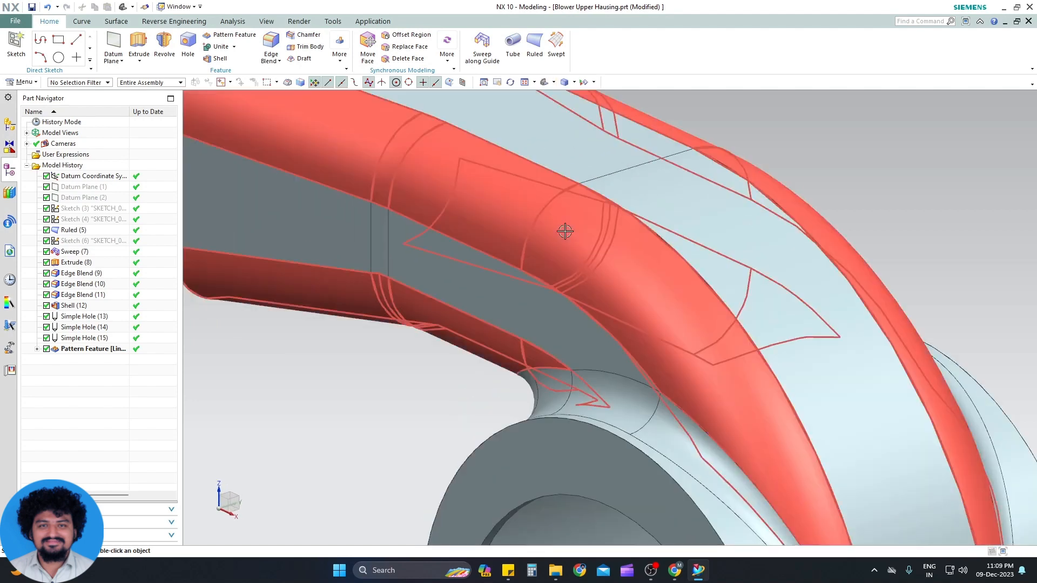
scroll(565, 232, "down", 5)
middle_click_drag(565, 231, 610, 237)
Step: Turn on True Shading and set the housing's global material to Steel after trying Chrome
left_click(295, 23)
left_click(17, 48)
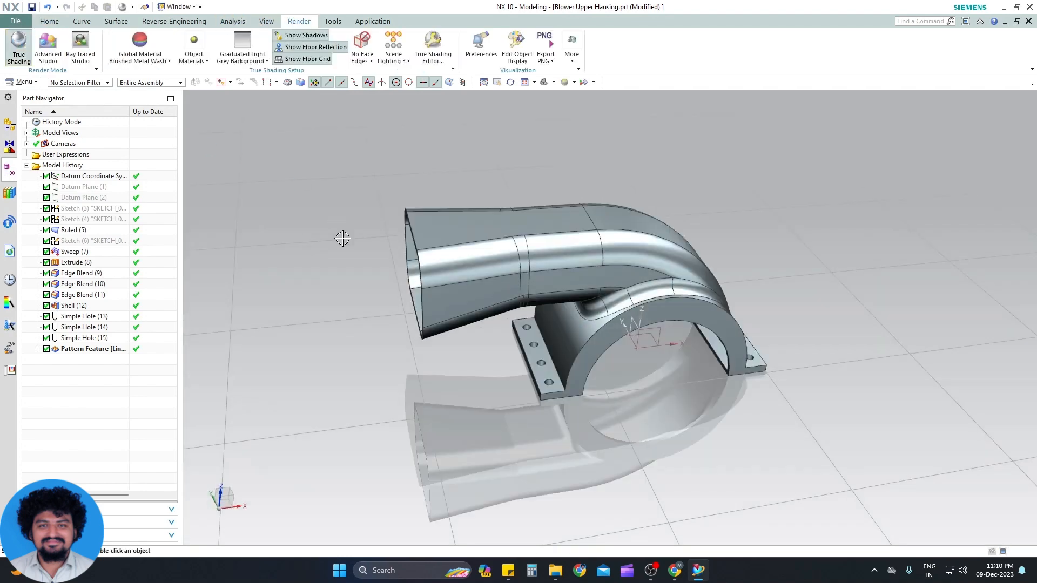
left_click(169, 61)
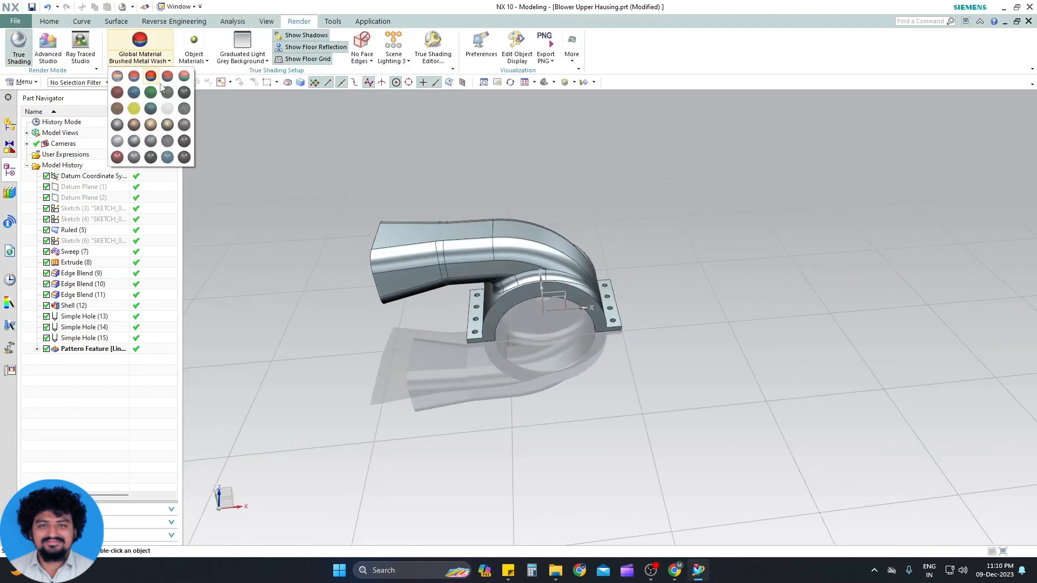
left_click(120, 127)
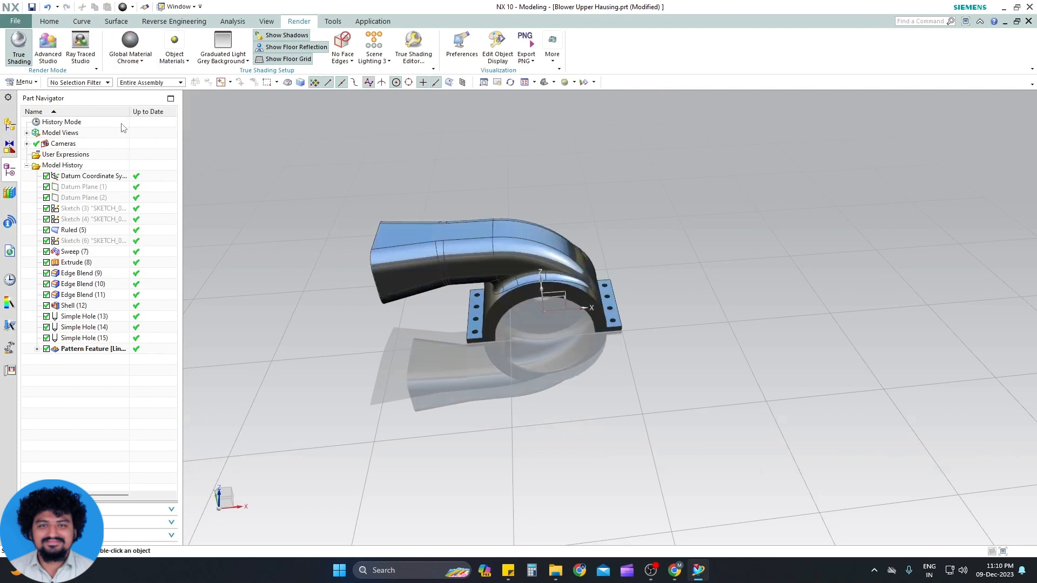
left_click(137, 60)
left_click(167, 129)
middle_click_drag(206, 144, 199, 114)
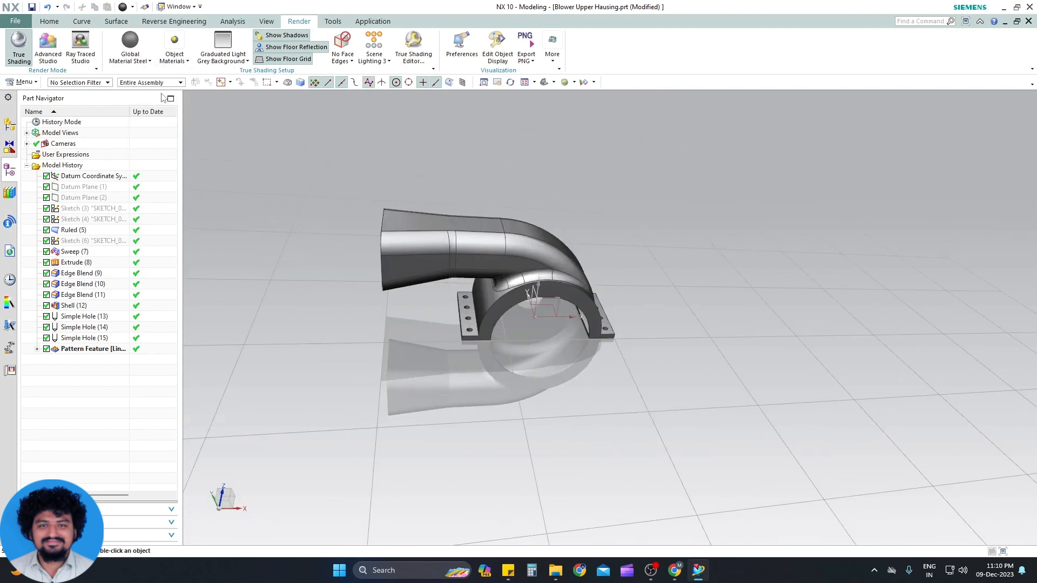
Step: Try a different global material on the housing and restore Steel
left_click(130, 54)
left_click(184, 111)
middle_click_drag(357, 214, 399, 217)
left_click(130, 46)
left_click(167, 128)
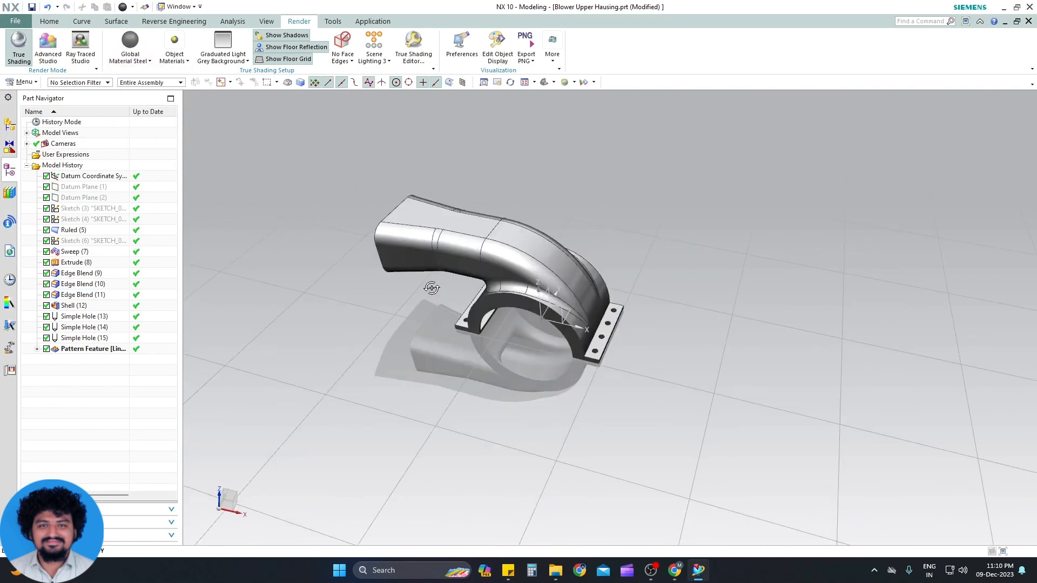
Step: Hide the datum coordinate system
middle_click_drag(431, 288, 446, 285)
scroll(447, 284, "up", 2)
scroll(446, 285, "down", 4)
scroll(445, 284, "up", 2)
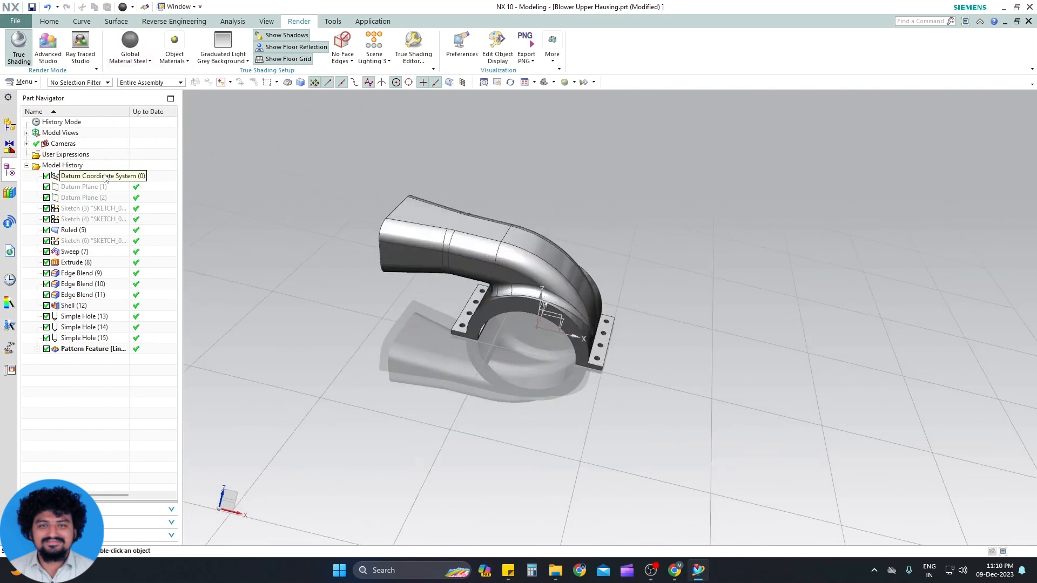
right_click(106, 179)
left_click(115, 181)
mouse_move(361, 281)
middle_mouse_down()
mouse_move(373, 236)
mouse_move(360, 276)
middle_mouse_up()
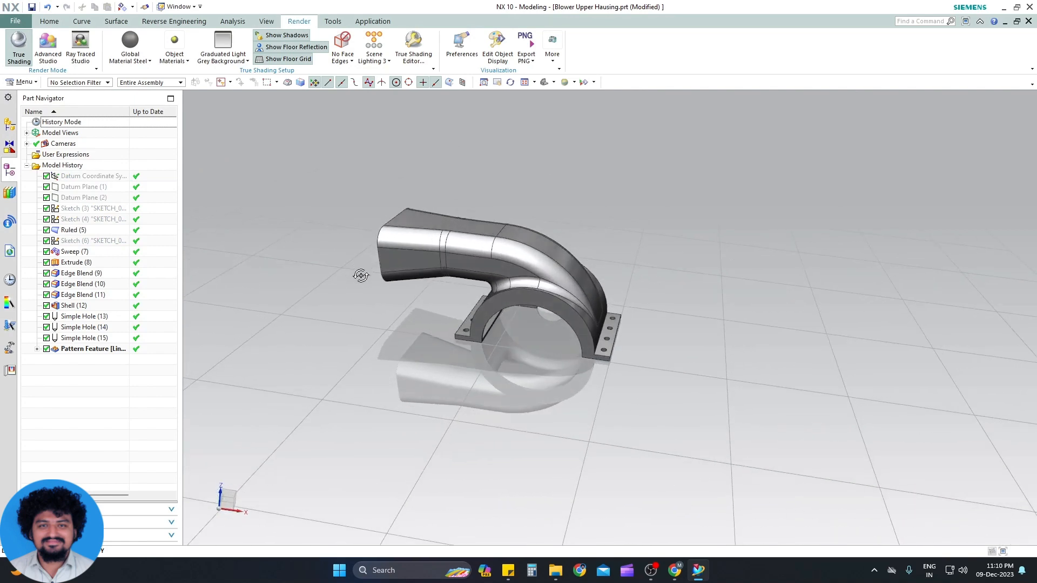
Step: Set the rendering style to Shaded to remove the edge lines and switch back to Studio
left_click(545, 82)
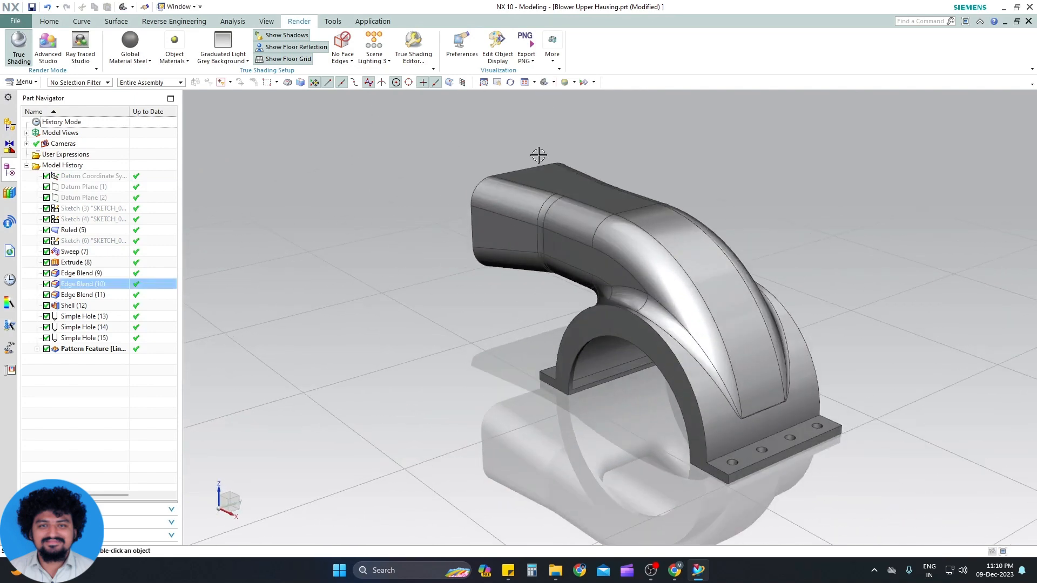
left_click(554, 82)
left_click(580, 102)
left_click(574, 83)
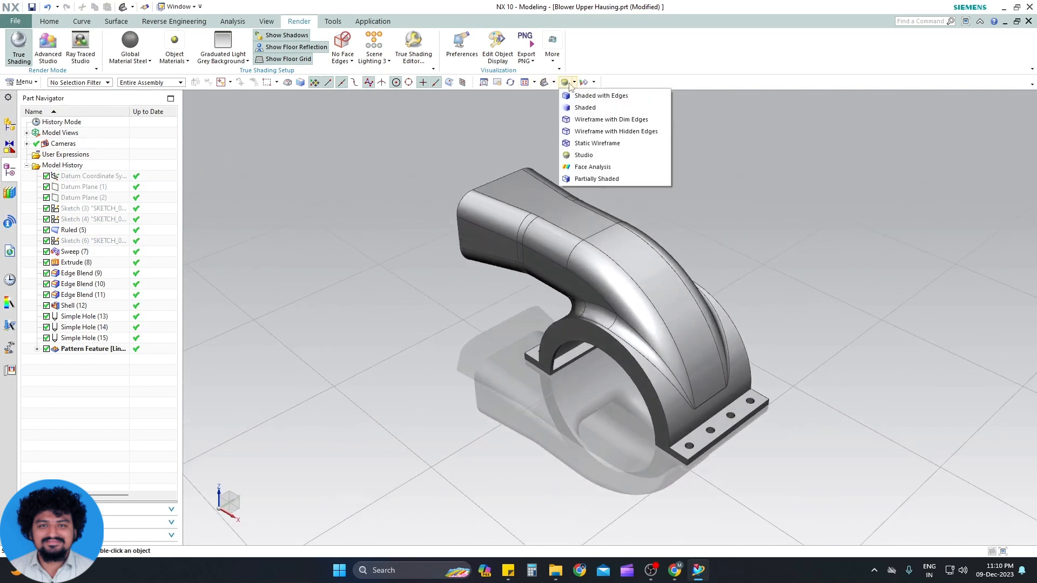
left_click(584, 107)
left_click(574, 82)
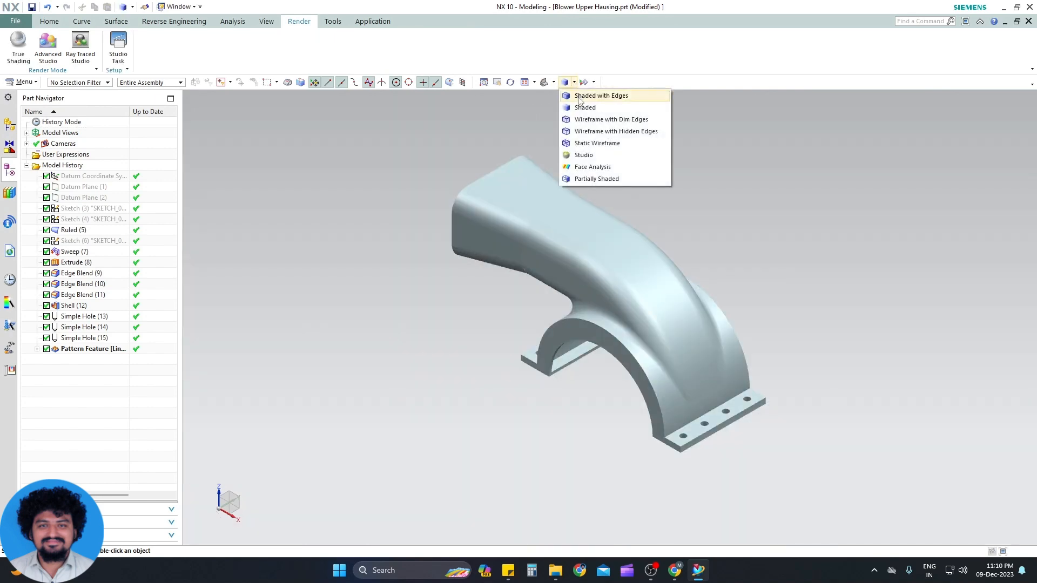
left_click(583, 155)
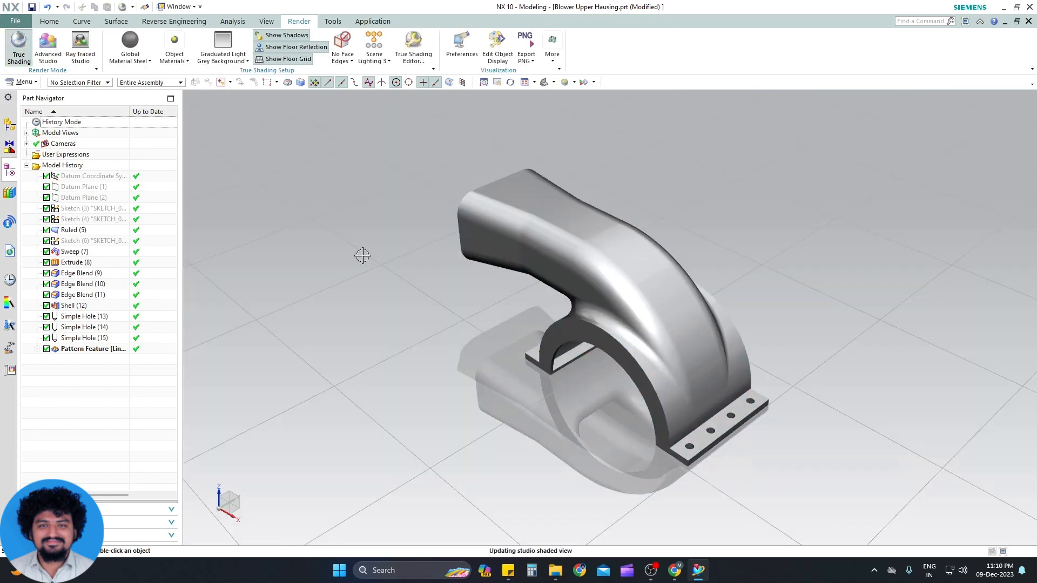
Step: Examine the rendered housing from the top, the front and into the duct opening
middle_click_drag(363, 255, 398, 290)
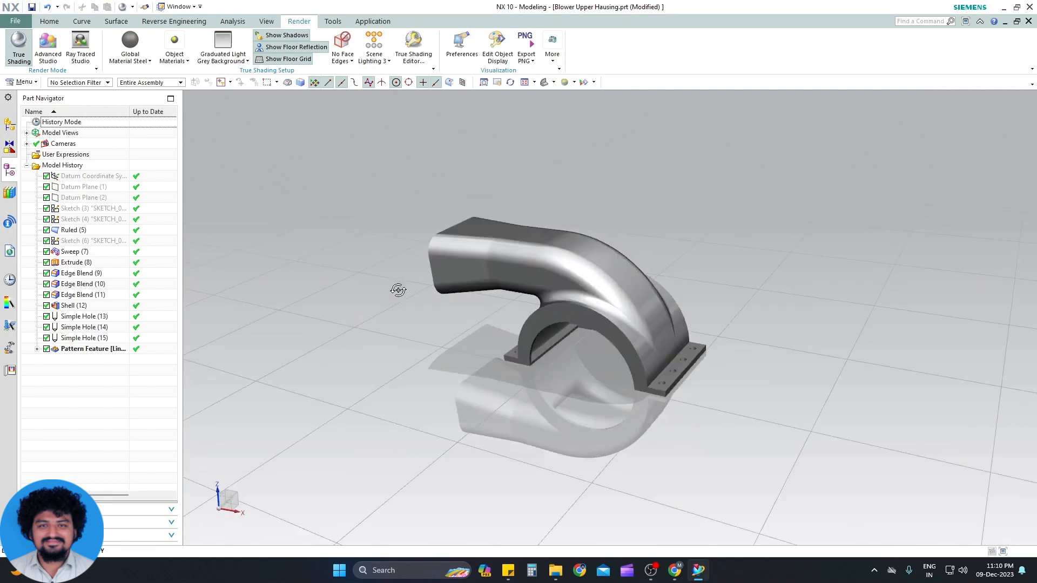
middle_click_drag(454, 216, 616, 213)
left_click(554, 82)
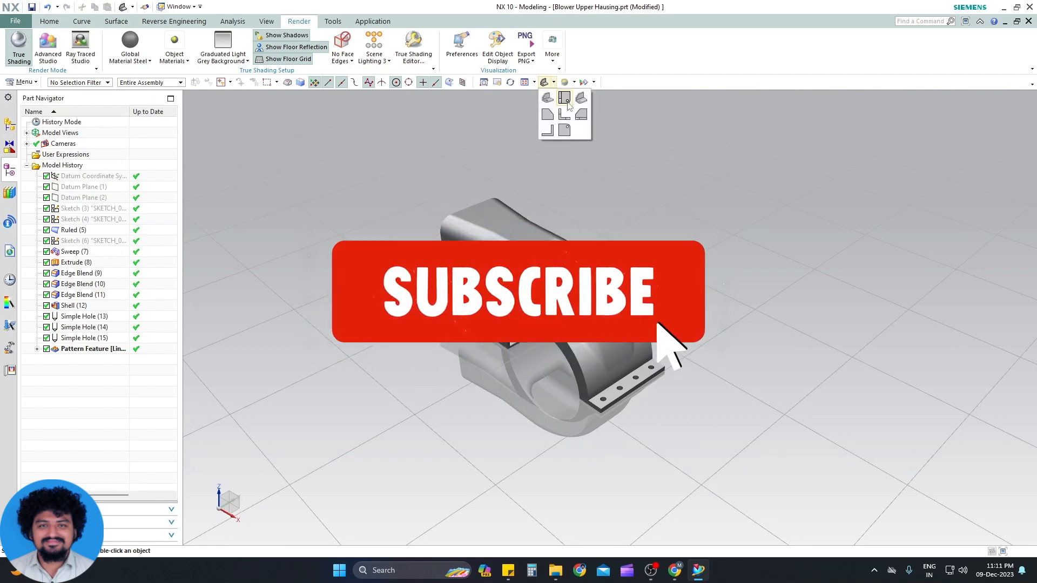
left_click(576, 120)
scroll(595, 166, "up", 5)
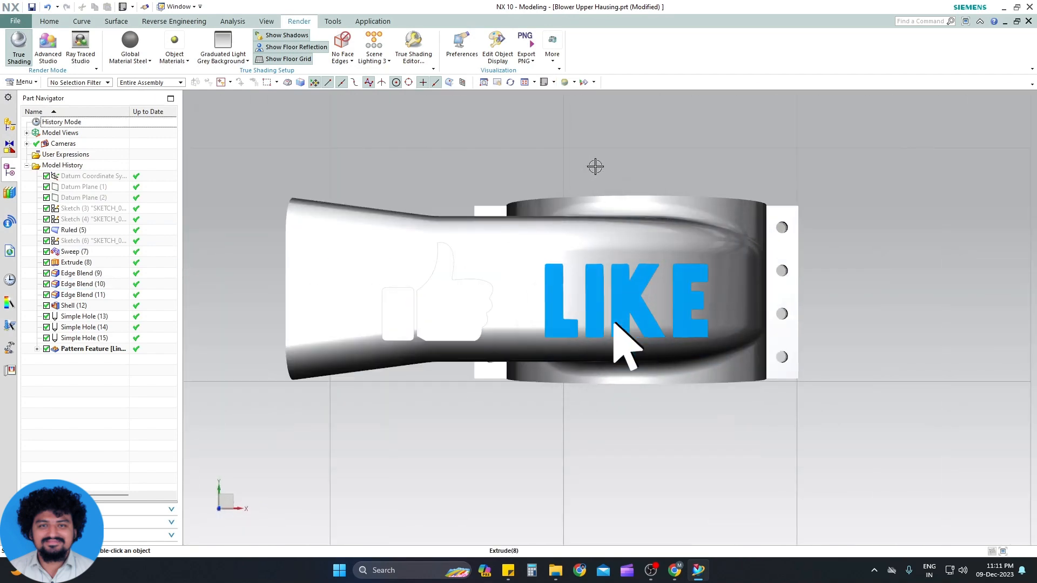
left_click(564, 115)
scroll(565, 130, "down", 6)
scroll(581, 201, "up", 6)
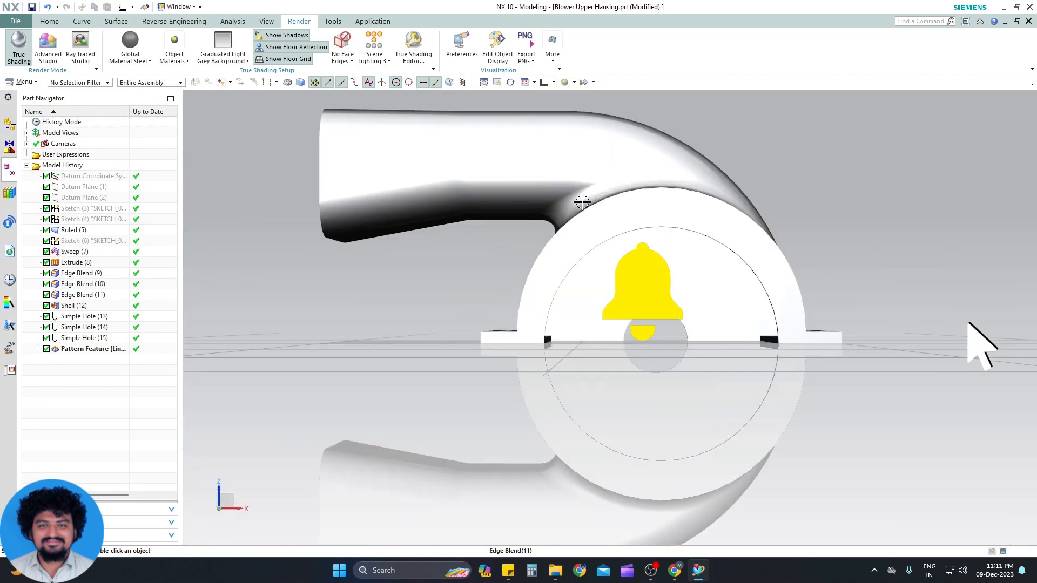
middle_click_drag(581, 202, 546, 206)
scroll(563, 232, "down", 5)
scroll(551, 247, "down", 1)
scroll(549, 199, "up", 3)
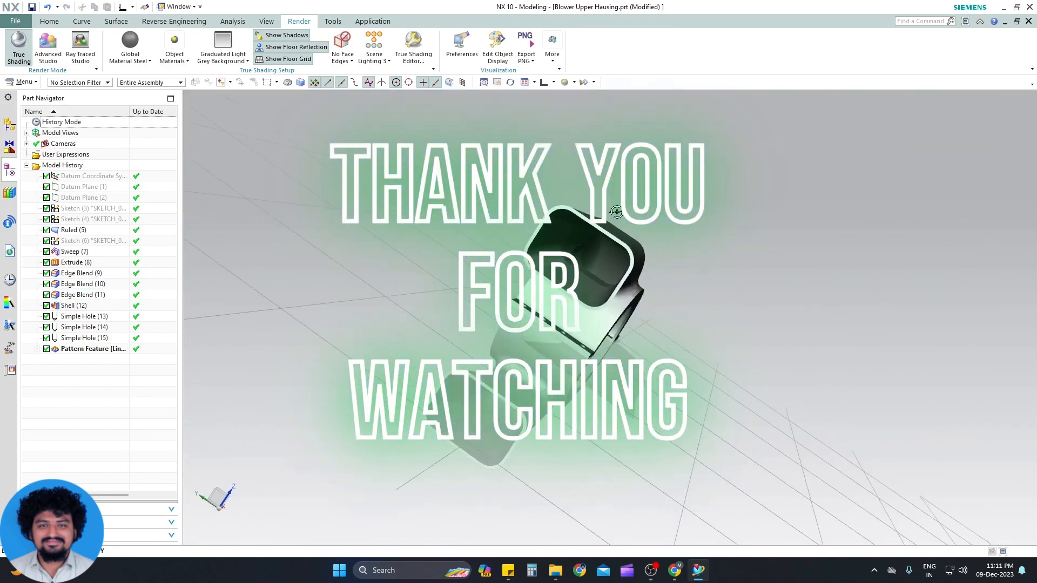